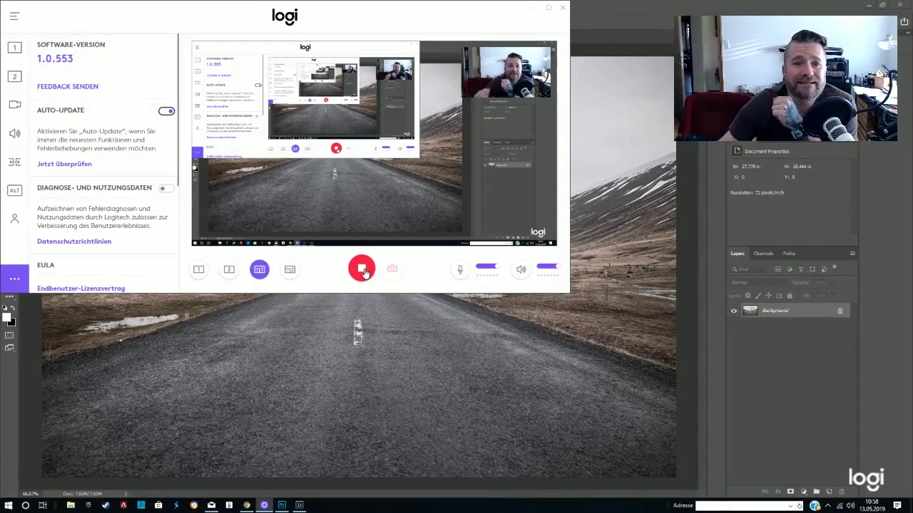
Minimize the Logi Capture window to reveal the grey road photo, and select the Move tool
{"action": "left_click", "coordinate": [533, 10]}
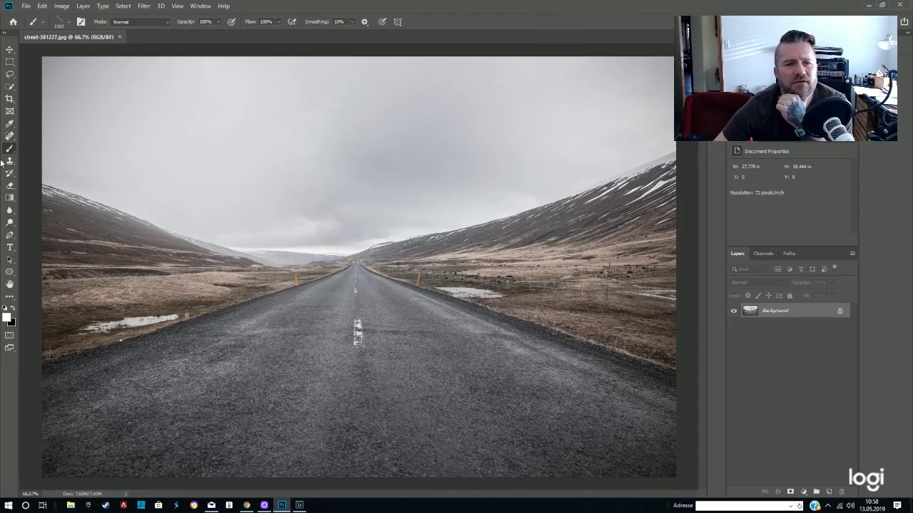
{"action": "left_click", "coordinate": [10, 49]}
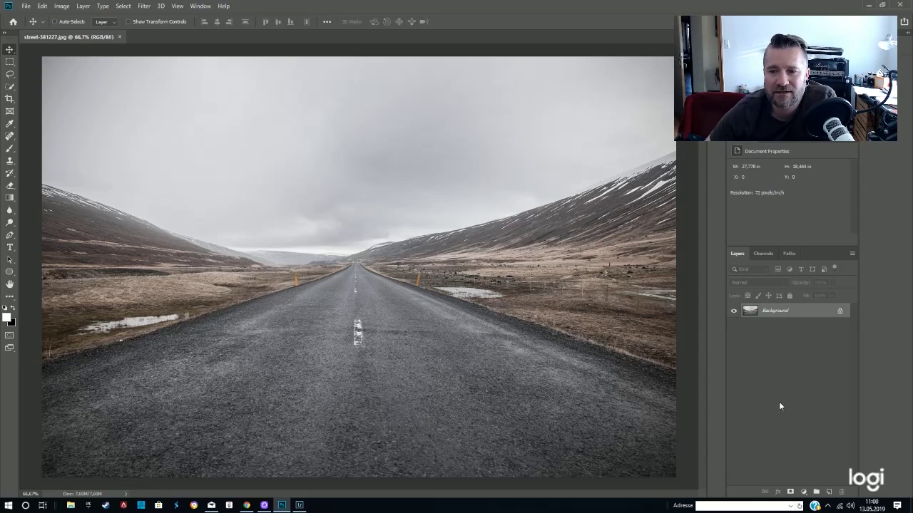
Duplicate the Background layer into a Background copy layer
{"action": "left_click_drag", "start_coordinate": [748, 318], "coordinate": [830, 490]}
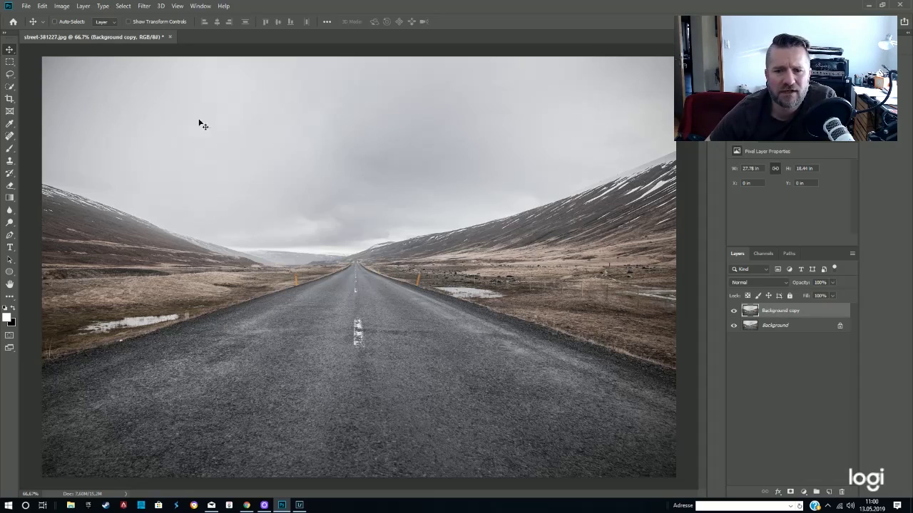
In Camera Raw on the copy, warm Temperature to +10 and draw a graduated filter across the sky
{"action": "left_click", "coordinate": [144, 7]}
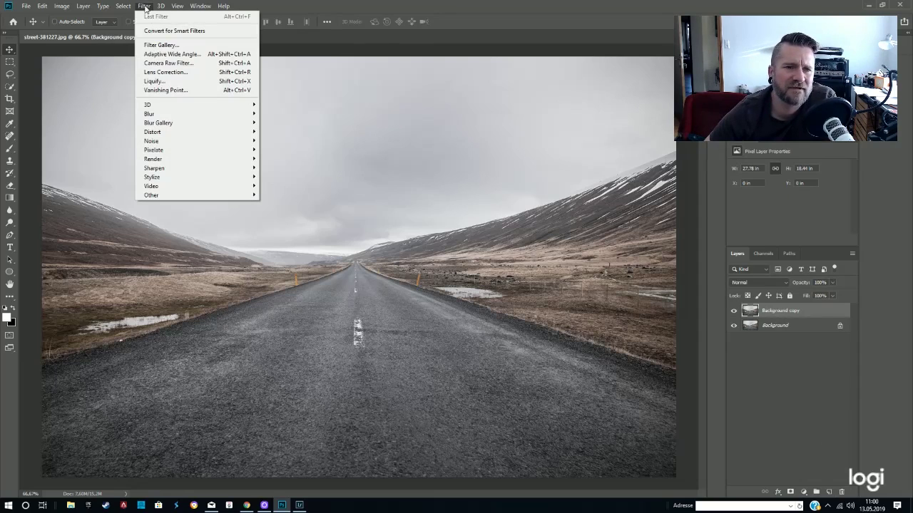
{"action": "left_click", "coordinate": [161, 63]}
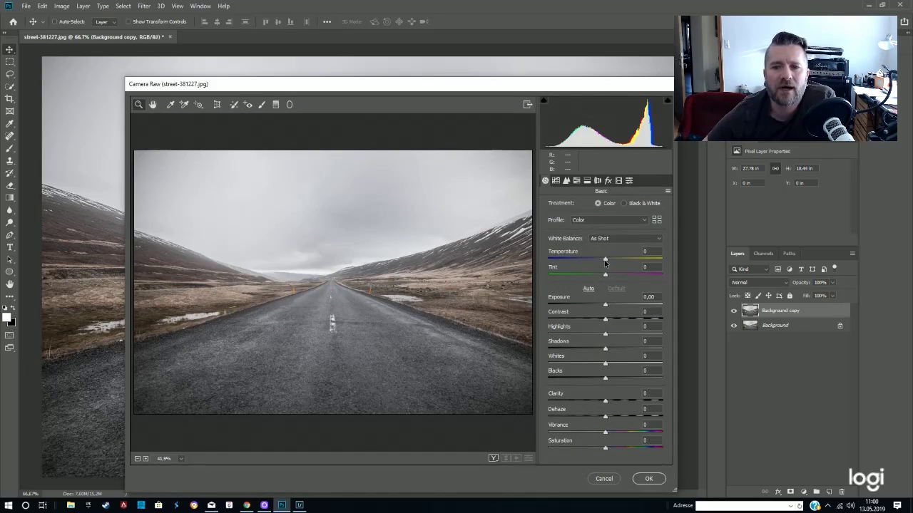
{"action": "left_click_drag", "start_coordinate": [605, 260], "coordinate": [610, 261]}
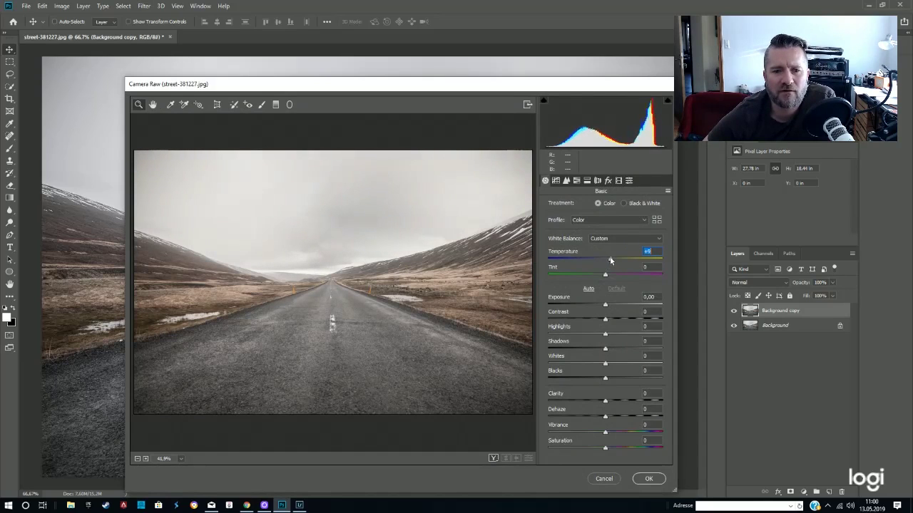
{"action": "left_click_drag", "start_coordinate": [611, 261], "coordinate": [611, 261]}
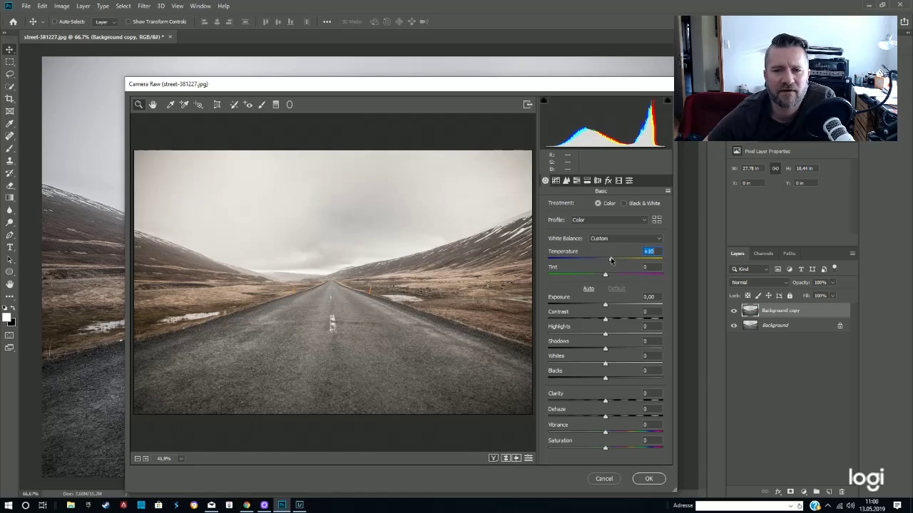
{"action": "left_click", "coordinate": [276, 104]}
{"action": "mouse_move", "coordinate": [308, 141]}
{"action": "left_mouse_down"}
{"action": "mouse_move", "coordinate": [331, 214]}
{"action": "mouse_move", "coordinate": [329, 294]}
{"action": "left_mouse_up"}
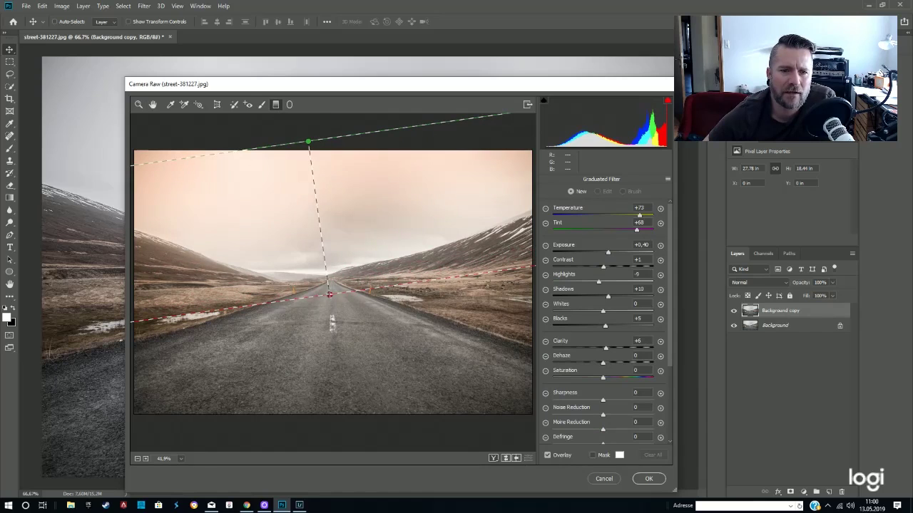
Move the graduated filter toward the horizon; set Exposure -0.35, Highlights -10, Blacks +18
{"action": "left_click_drag", "start_coordinate": [315, 205], "coordinate": [328, 243]}
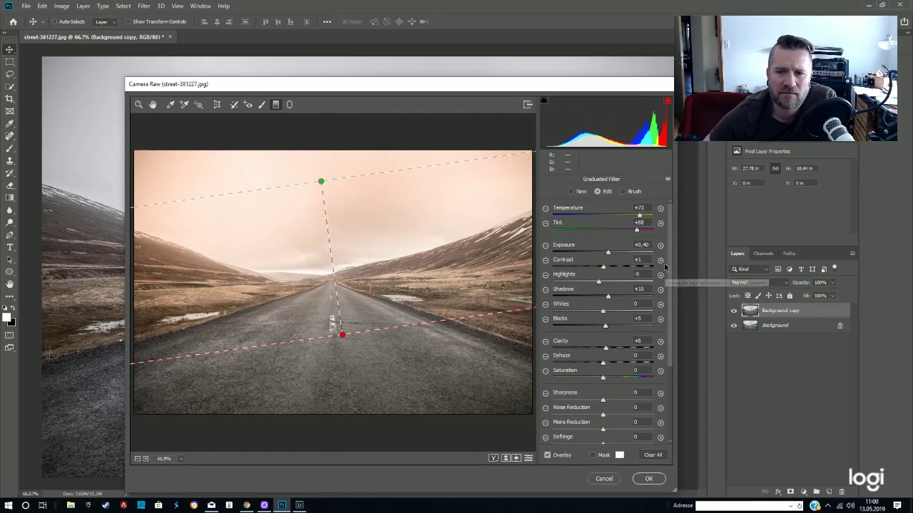
{"action": "mouse_move", "coordinate": [609, 253]}
{"action": "left_mouse_down"}
{"action": "mouse_move", "coordinate": [621, 250]}
{"action": "mouse_move", "coordinate": [599, 254]}
{"action": "left_mouse_up"}
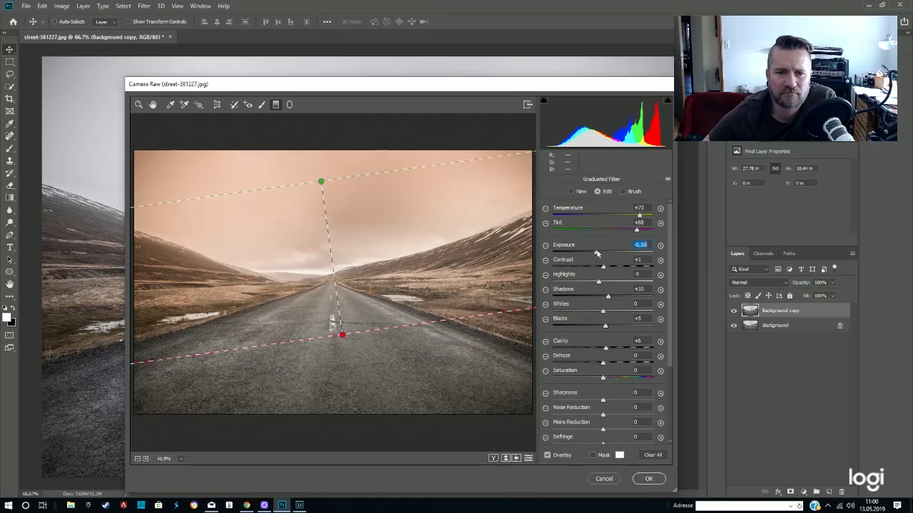
{"action": "left_click_drag", "start_coordinate": [599, 283], "coordinate": [589, 283]}
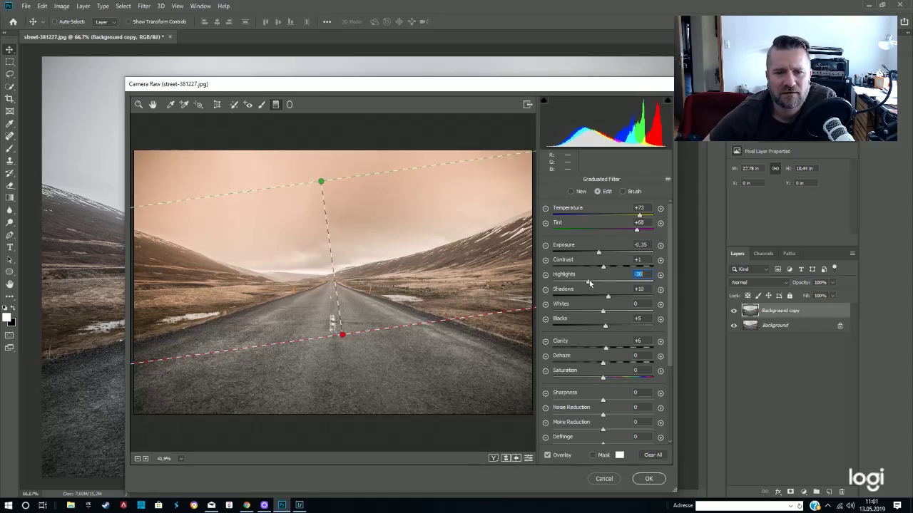
{"action": "left_click_drag", "start_coordinate": [589, 283], "coordinate": [599, 283]}
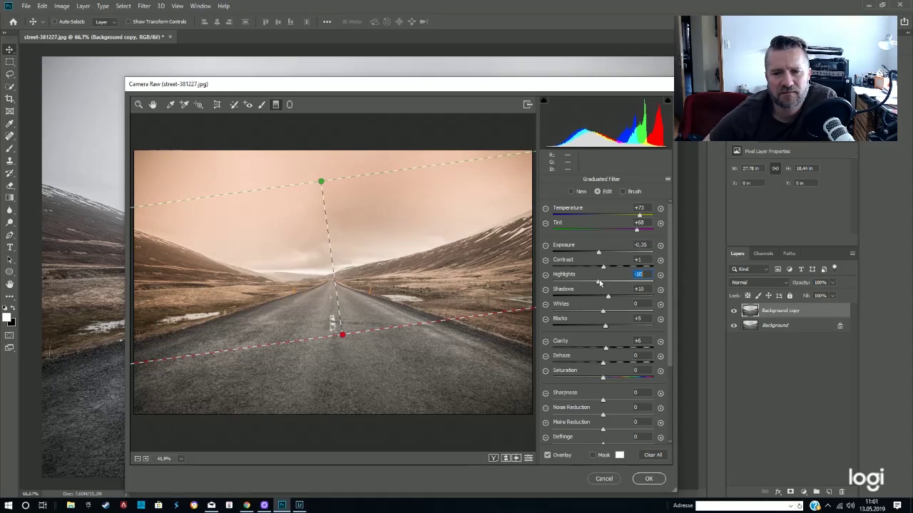
{"action": "mouse_move", "coordinate": [603, 325]}
{"action": "left_mouse_down"}
{"action": "mouse_move", "coordinate": [633, 352]}
{"action": "mouse_move", "coordinate": [604, 354]}
{"action": "left_mouse_up"}
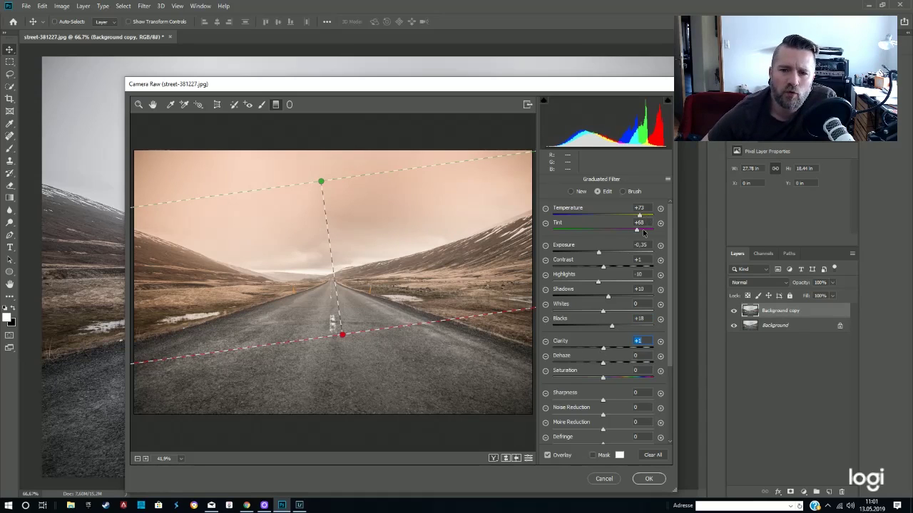
Raise the filter's Tint to +100, ease Temperature down, add Dehaze +16, and apply
{"action": "mouse_move", "coordinate": [636, 229]}
{"action": "left_mouse_down"}
{"action": "mouse_move", "coordinate": [587, 231]}
{"action": "mouse_move", "coordinate": [656, 239]}
{"action": "left_mouse_up"}
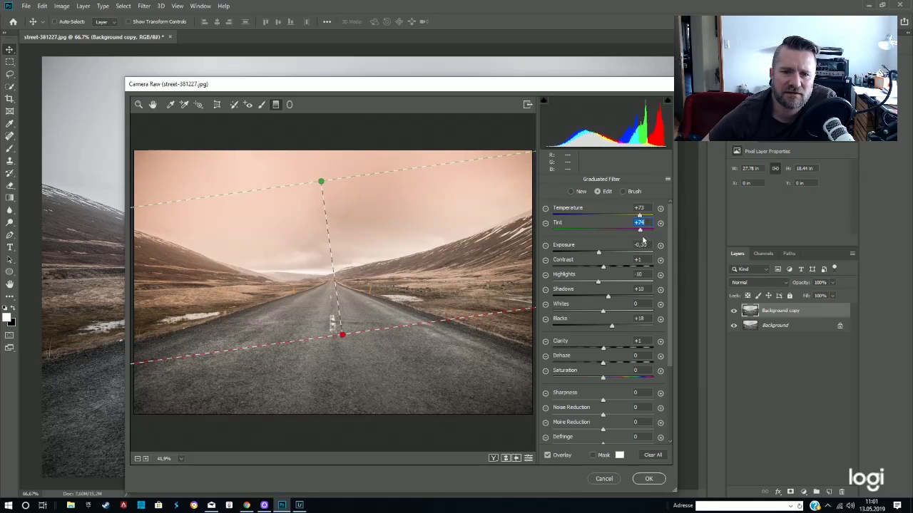
{"action": "left_click_drag", "start_coordinate": [639, 214], "coordinate": [635, 217]}
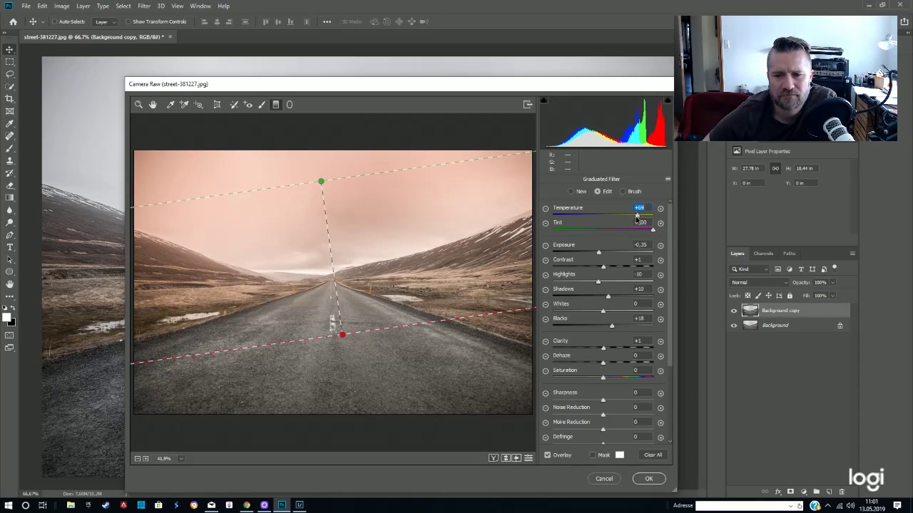
{"action": "left_click_drag", "start_coordinate": [605, 362], "coordinate": [613, 367]}
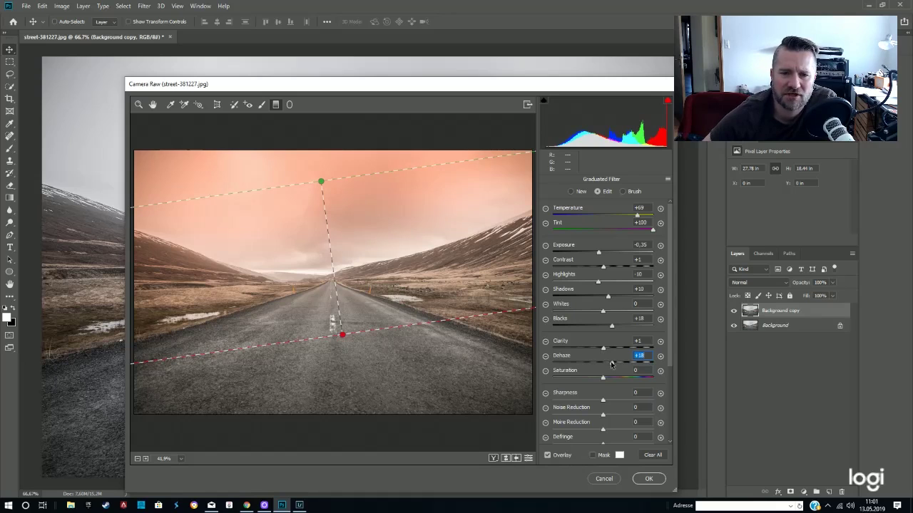
{"action": "key", "text": "Down"}
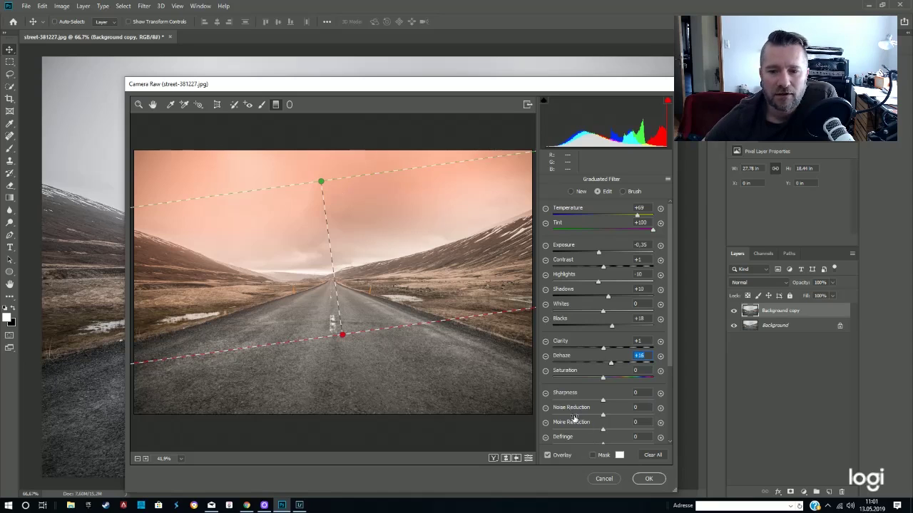
{"action": "left_click", "coordinate": [648, 478]}
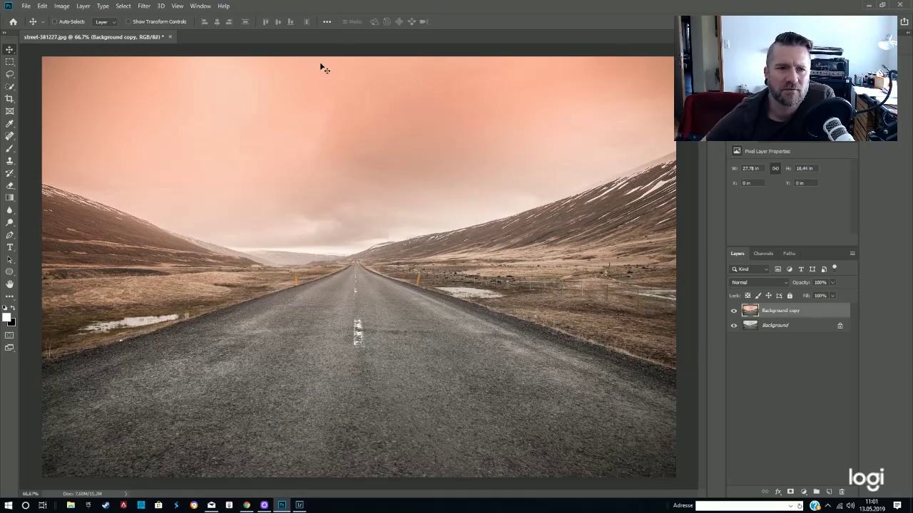
{"action": "left_click", "coordinate": [140, 6]}
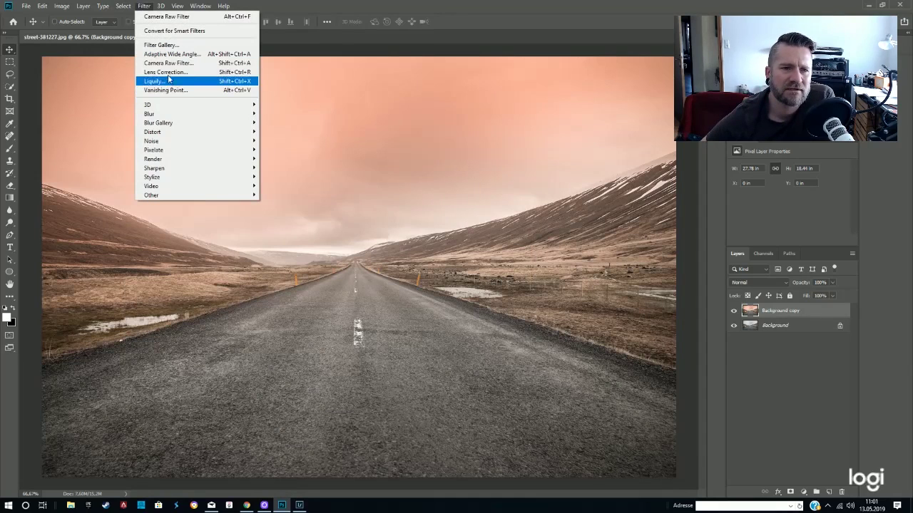
{"action": "left_click", "coordinate": [189, 63]}
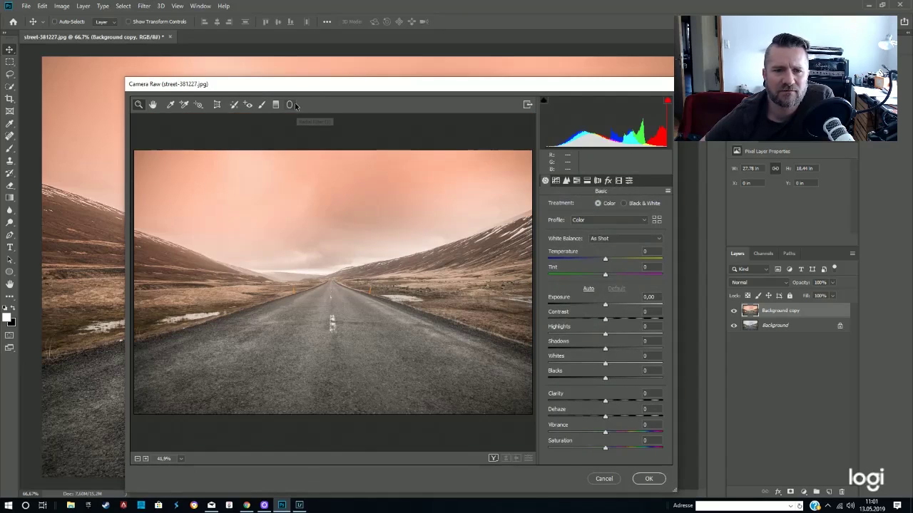
{"action": "left_click", "coordinate": [288, 104]}
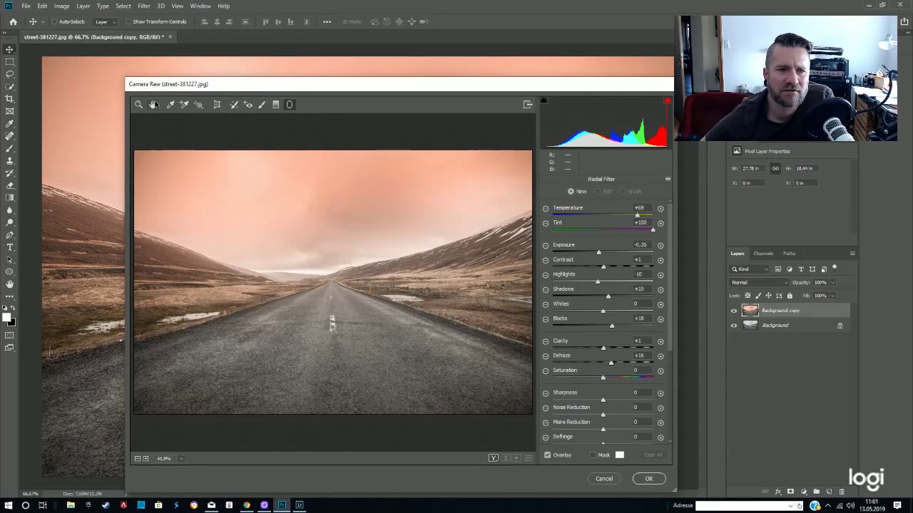
{"action": "scroll", "coordinate": [613, 342], "scroll_direction": "down", "scroll_amount": 5}
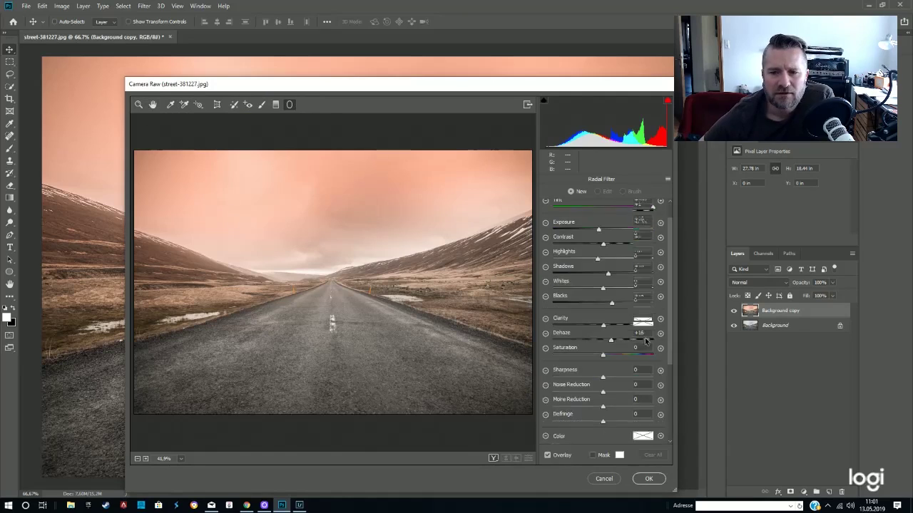
{"action": "scroll", "coordinate": [628, 374], "scroll_direction": "up", "scroll_amount": 3}
{"action": "scroll", "coordinate": [626, 370], "scroll_direction": "up", "scroll_amount": 3}
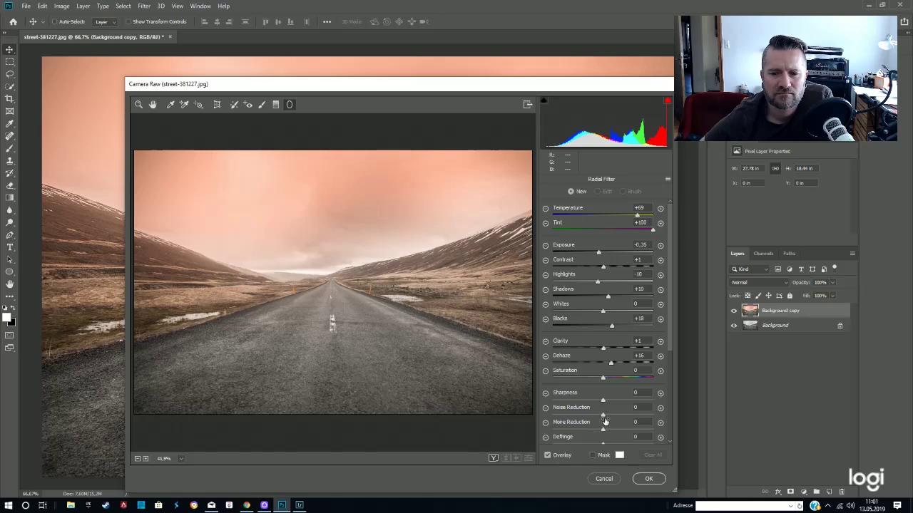
{"action": "scroll", "coordinate": [605, 422], "scroll_direction": "down", "scroll_amount": 3}
{"action": "scroll", "coordinate": [604, 422], "scroll_direction": "down", "scroll_amount": 2}
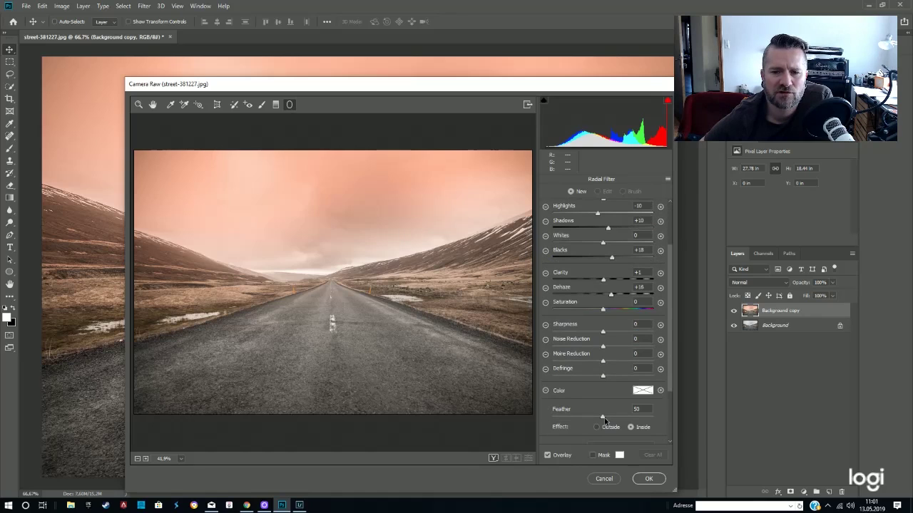
{"action": "scroll", "coordinate": [604, 422], "scroll_direction": "down", "scroll_amount": 1}
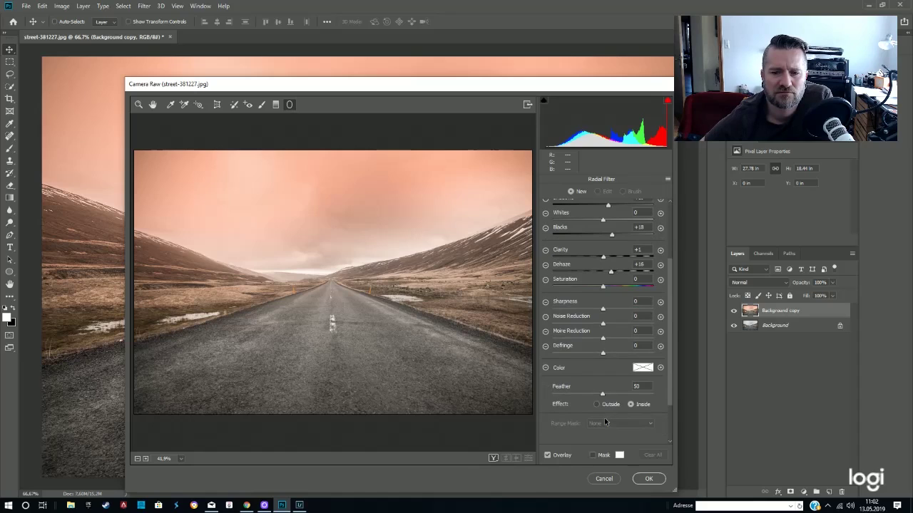
{"action": "left_click", "coordinate": [649, 478]}
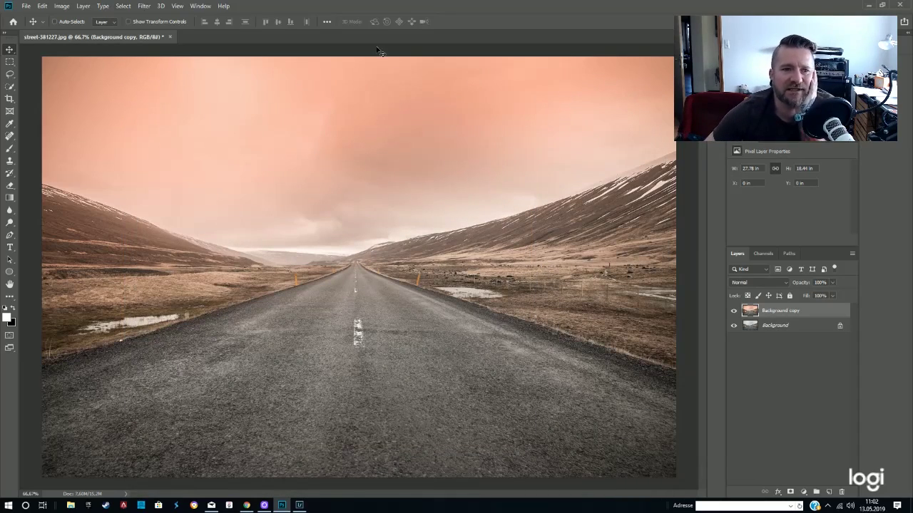
Flatten the edited image into one Background layer and duplicate it
{"action": "left_click", "coordinate": [83, 6]}
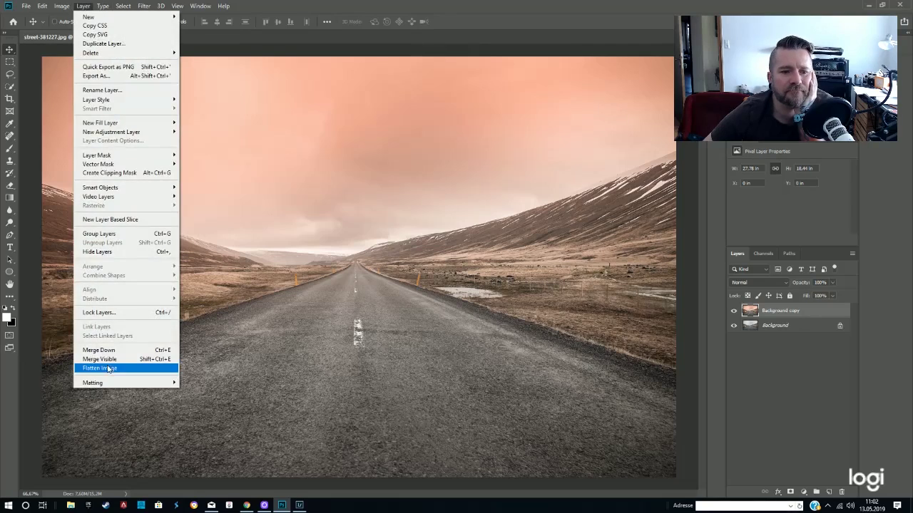
{"action": "left_click", "coordinate": [92, 368]}
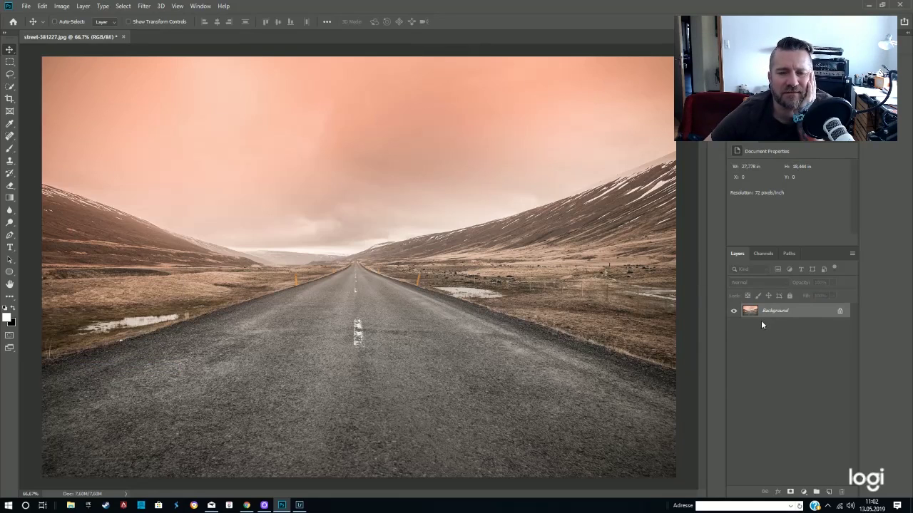
{"action": "left_click_drag", "start_coordinate": [750, 311], "coordinate": [829, 490]}
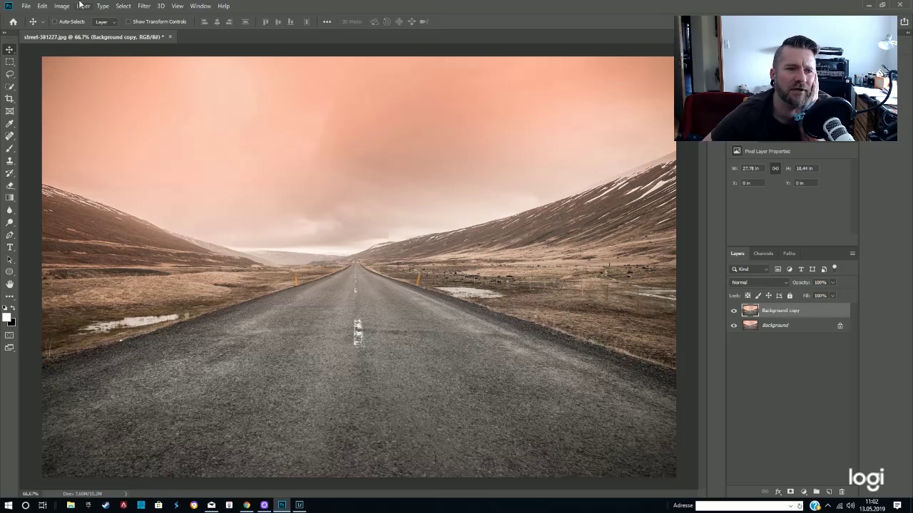
Choose the Brush tool and browse the brush presets down to Wolken Pinsel Set 1
{"action": "left_click", "coordinate": [10, 149]}
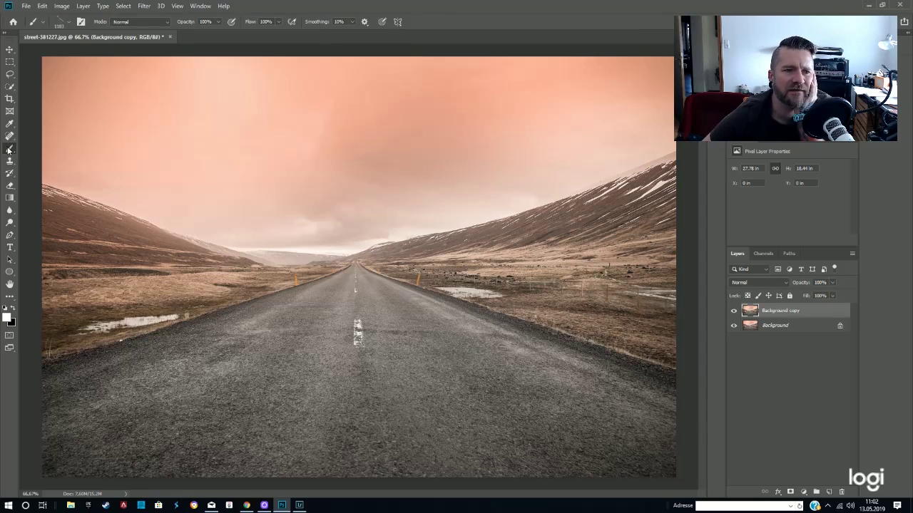
{"action": "left_click", "coordinate": [69, 24]}
{"action": "scroll", "coordinate": [60, 397], "scroll_direction": "down", "scroll_amount": 1}
{"action": "scroll", "coordinate": [44, 353], "scroll_direction": "down", "scroll_amount": 2}
{"action": "scroll", "coordinate": [54, 411], "scroll_direction": "down", "scroll_amount": 2}
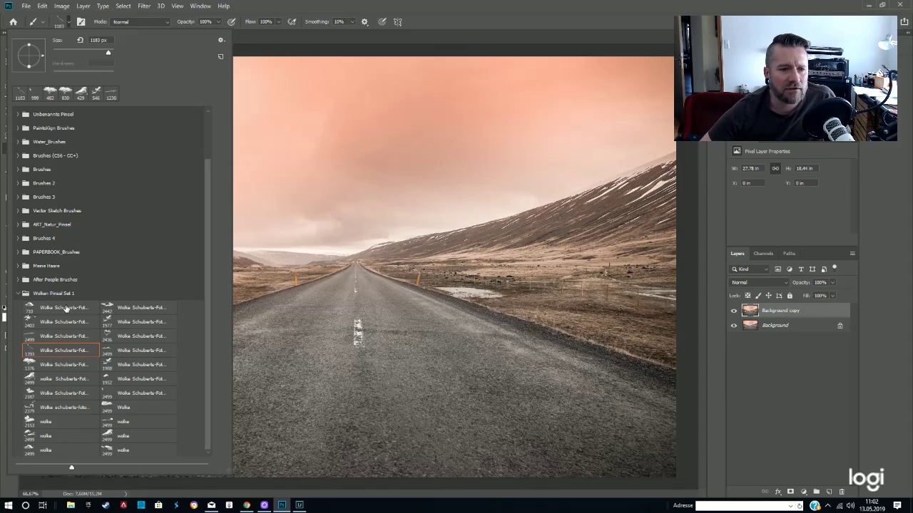
Pick a Wolken cloud brush at about 1071 px and stamp a white cloud on new Layer 1
{"action": "left_click", "coordinate": [105, 312]}
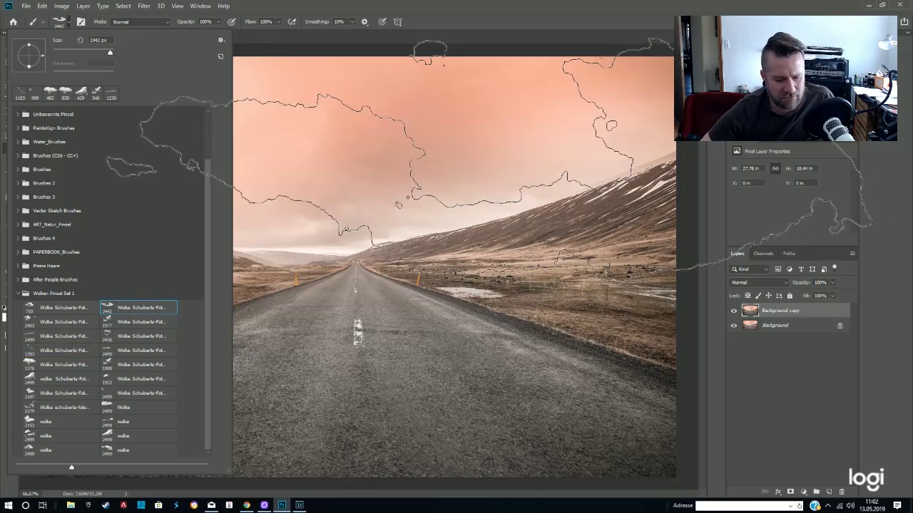
{"action": "left_click_drag", "start_coordinate": [380, 149], "coordinate": [330, 163]}
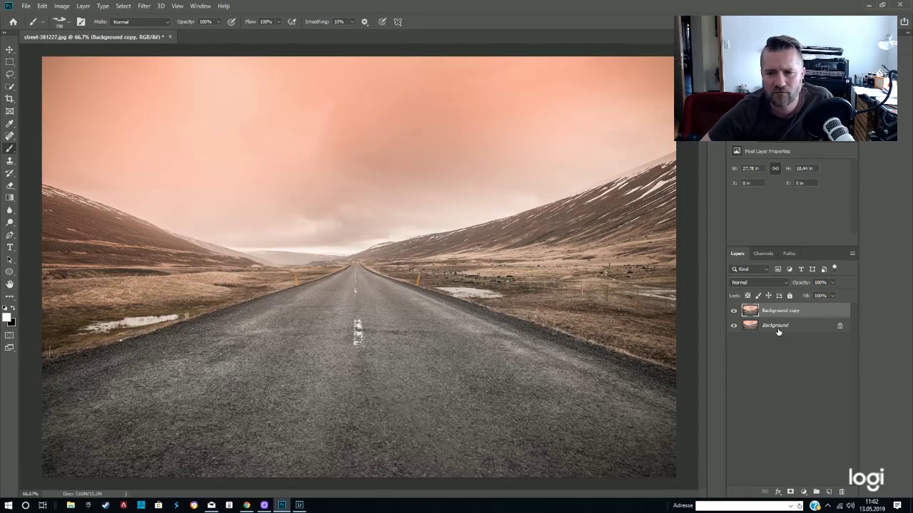
{"action": "left_click", "coordinate": [829, 491]}
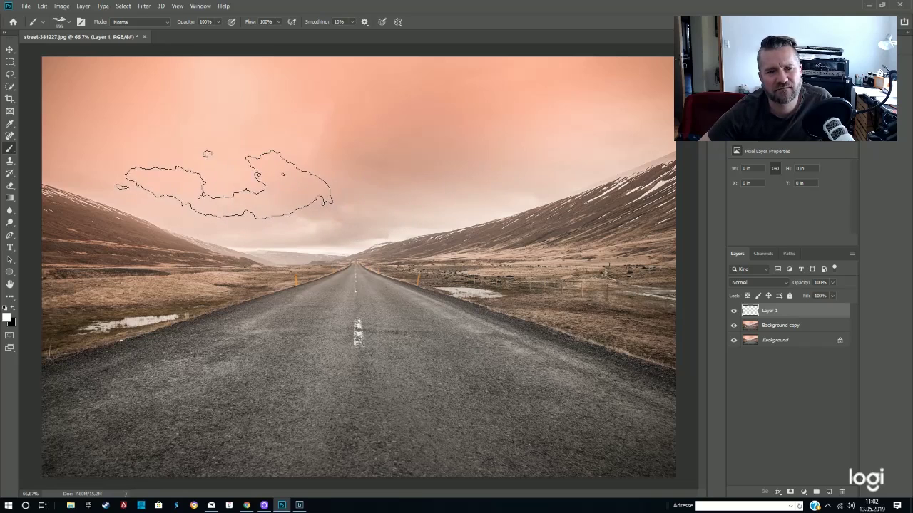
{"action": "left_click", "coordinate": [205, 173]}
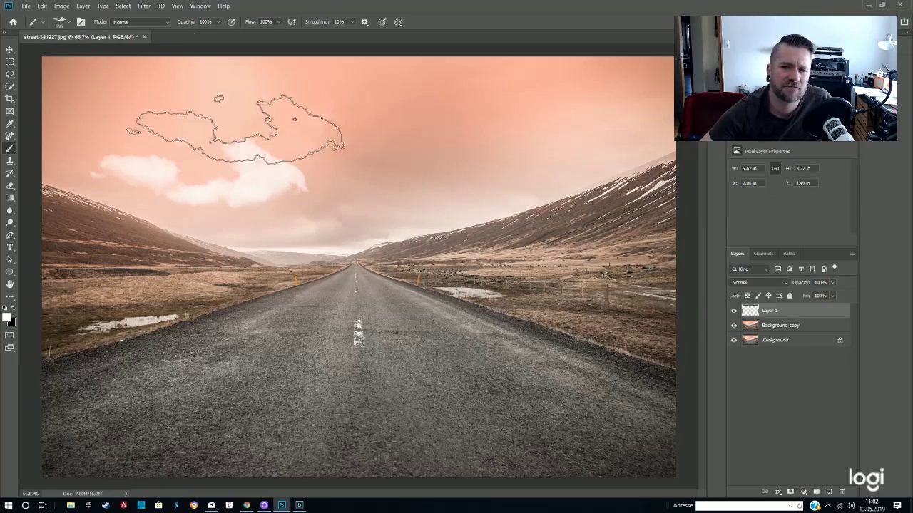
On new Layer 2, stamp a wispy cloud streak in the top-left sky with another cloud brush
{"action": "left_click", "coordinate": [827, 492]}
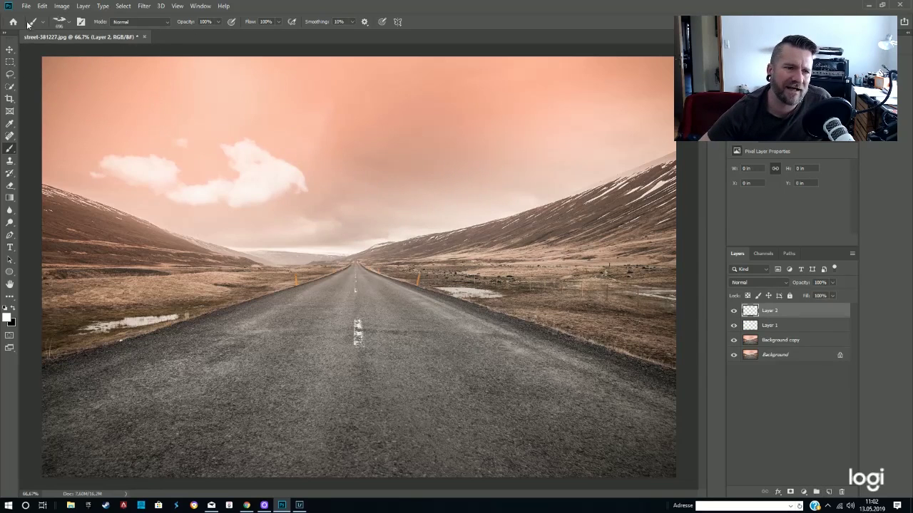
{"action": "left_click", "coordinate": [62, 22]}
{"action": "left_click", "coordinate": [62, 350]}
{"action": "key", "text": "Return"}
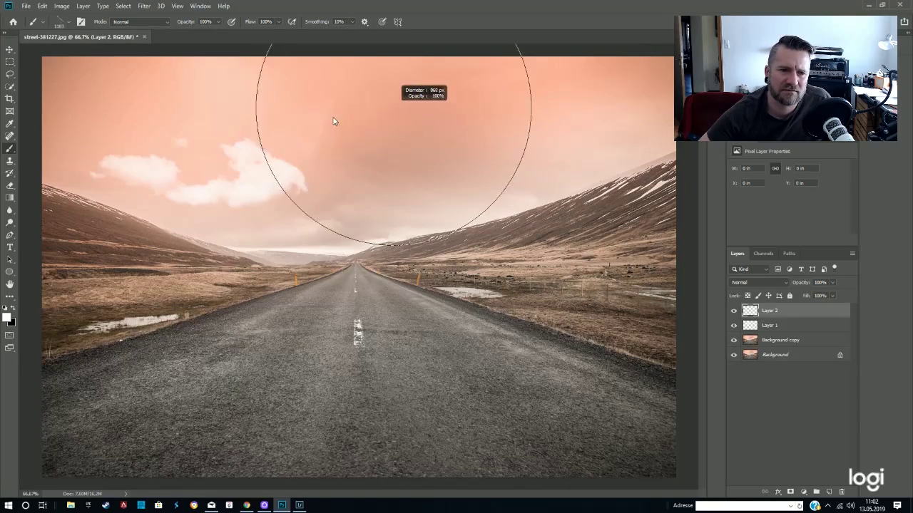
{"action": "left_click", "coordinate": [155, 148]}
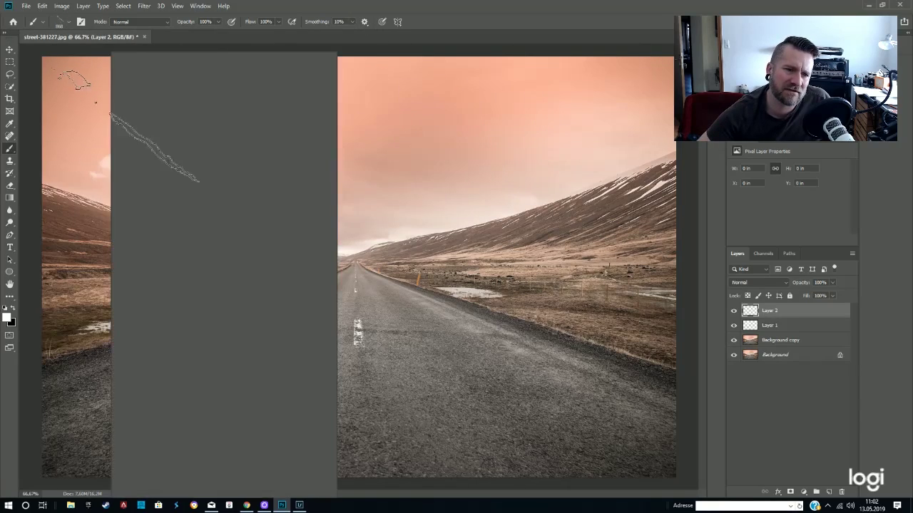
{"action": "key", "text": "Escape"}
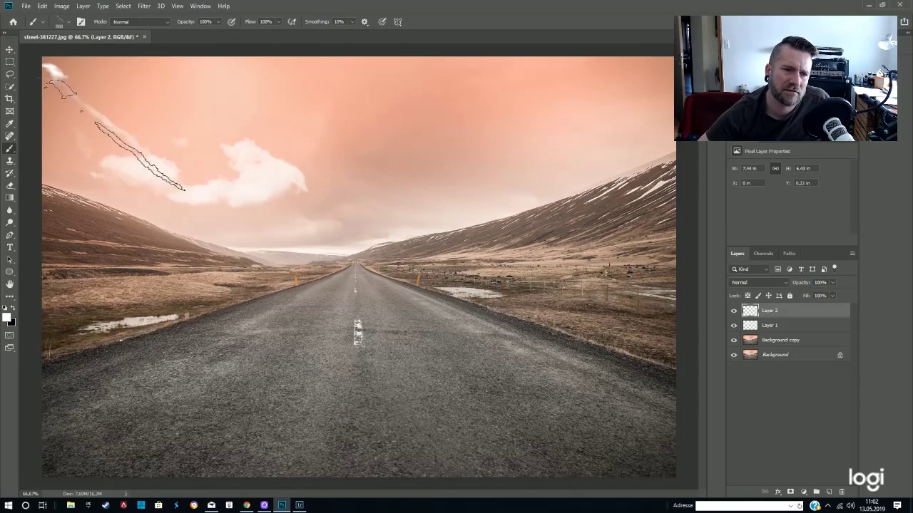
On new Layer 3, stamp a smaller cloud just above the road's horizon
{"action": "left_click", "coordinate": [44, 21]}
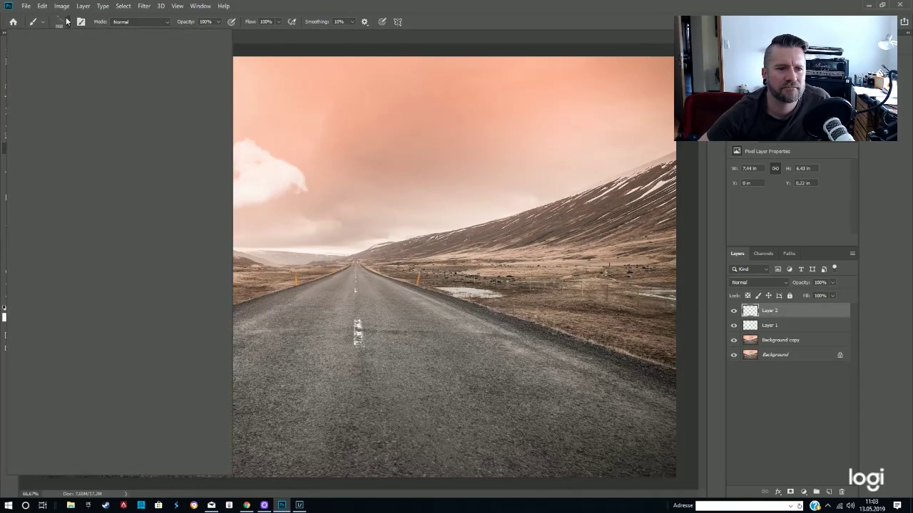
{"action": "left_click", "coordinate": [757, 314]}
{"action": "left_click", "coordinate": [828, 492]}
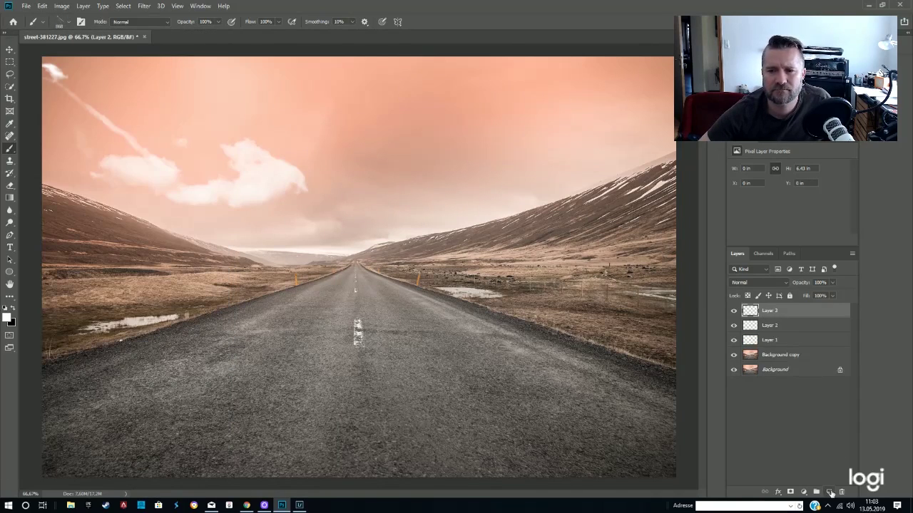
{"action": "left_click", "coordinate": [69, 22]}
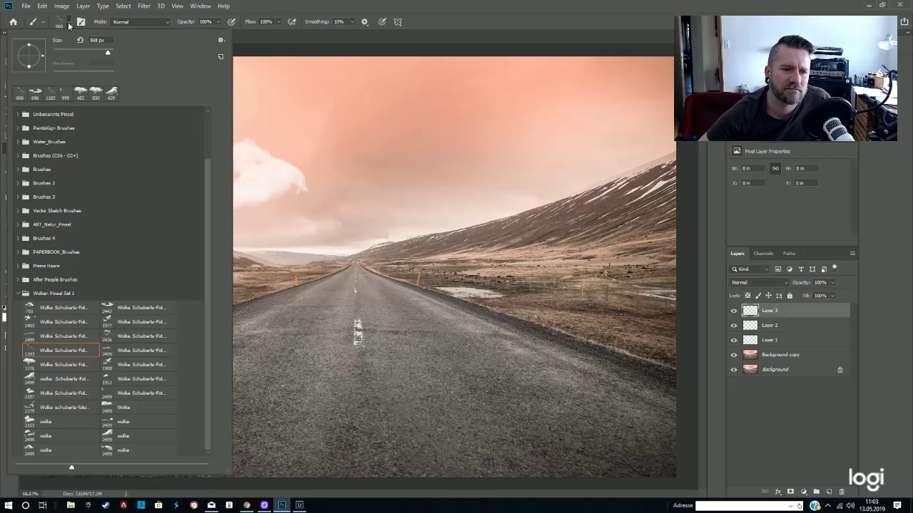
{"action": "left_click", "coordinate": [126, 407]}
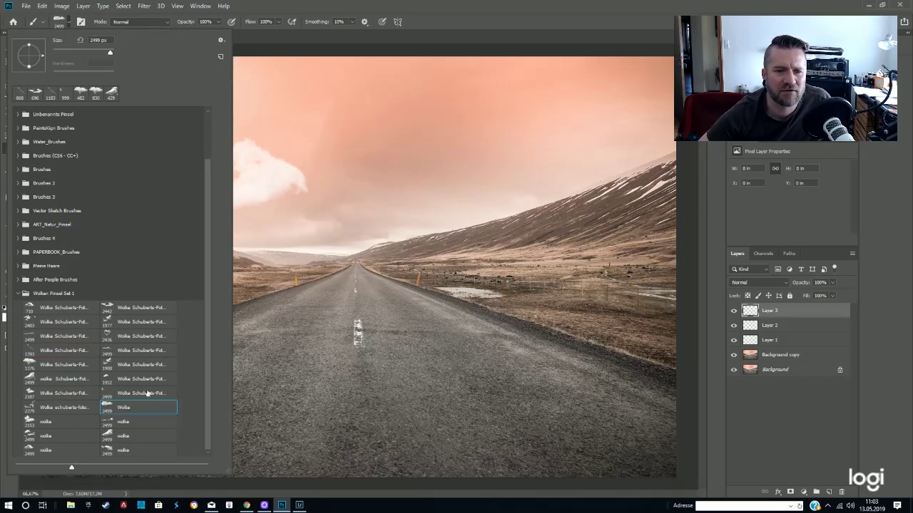
{"action": "left_click_drag", "start_coordinate": [420, 140], "coordinate": [425, 119]}
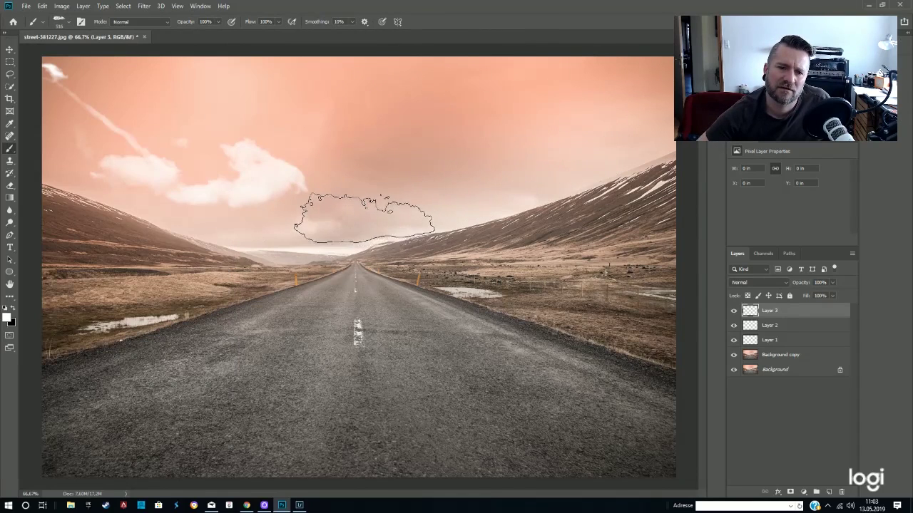
{"action": "right_click", "coordinate": [367, 214]}
{"action": "left_click", "coordinate": [335, 199]}
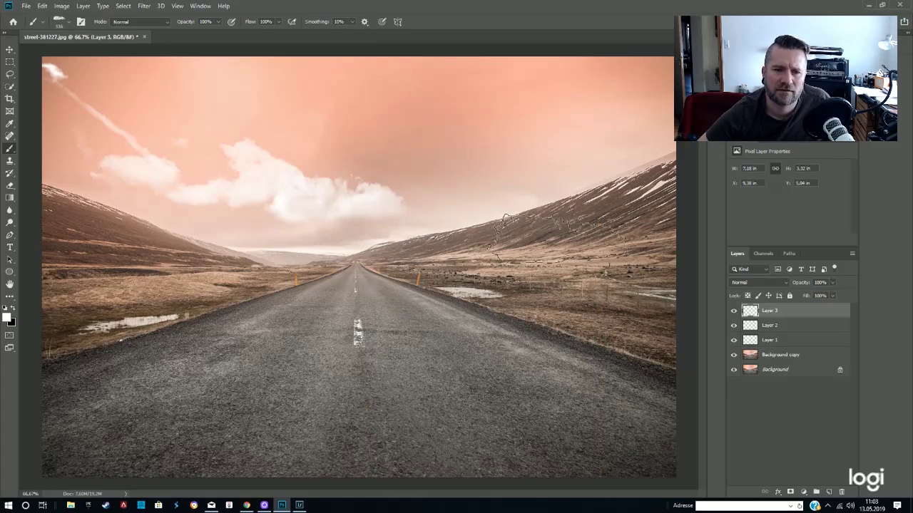
{"action": "key", "text": "ctrl+z"}
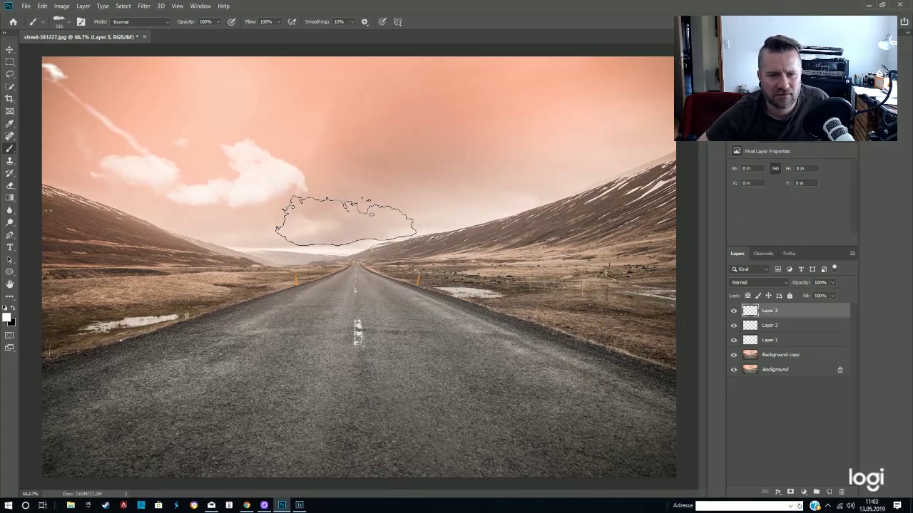
{"action": "left_click", "coordinate": [347, 224]}
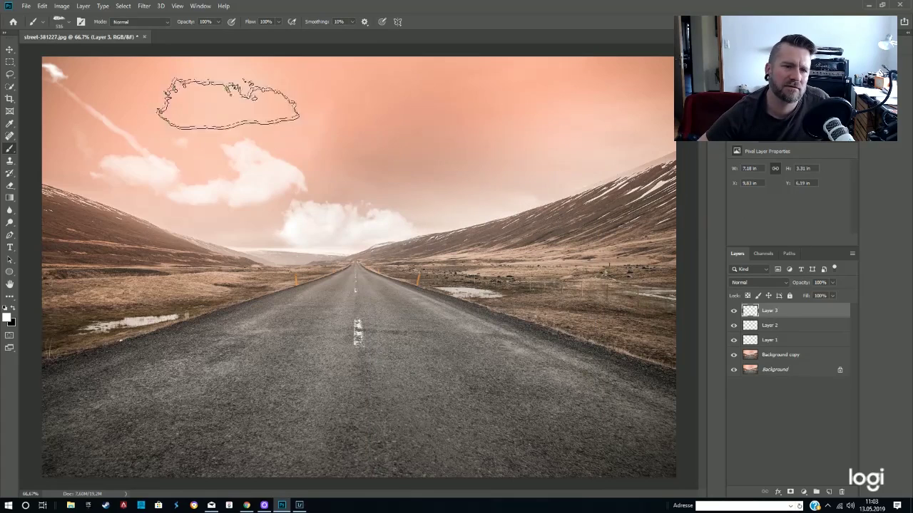
Stamp a small cloud in the upper-right sky with another brush, then add empty Layer 4
{"action": "left_click", "coordinate": [69, 22]}
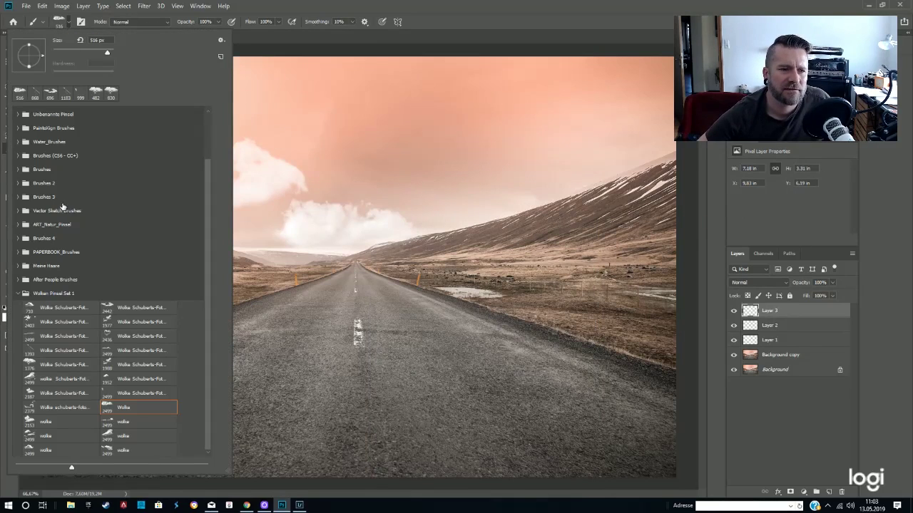
{"action": "left_click", "coordinate": [141, 366]}
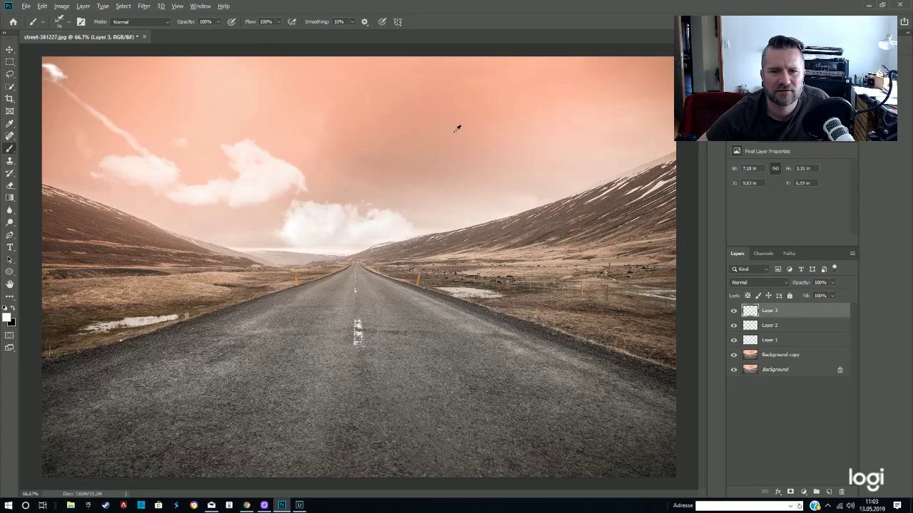
{"action": "right_click", "coordinate": [549, 139]}
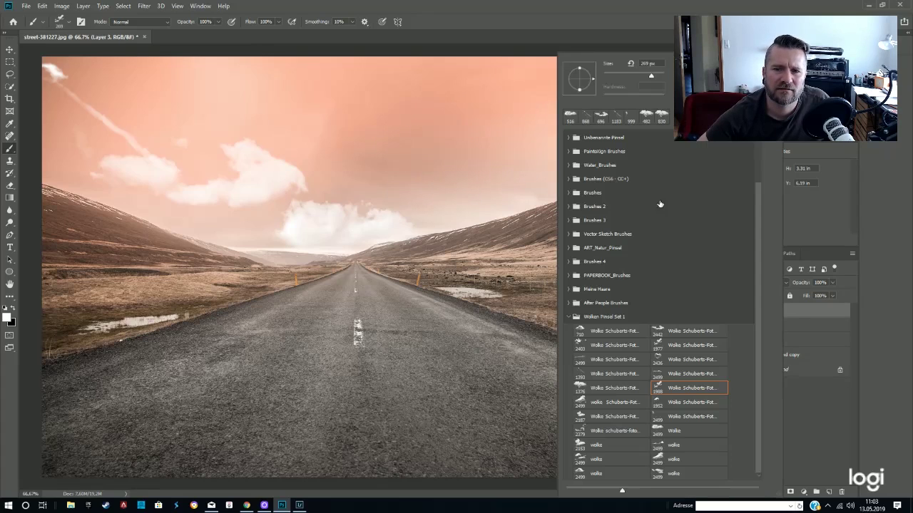
{"action": "left_click", "coordinate": [512, 151]}
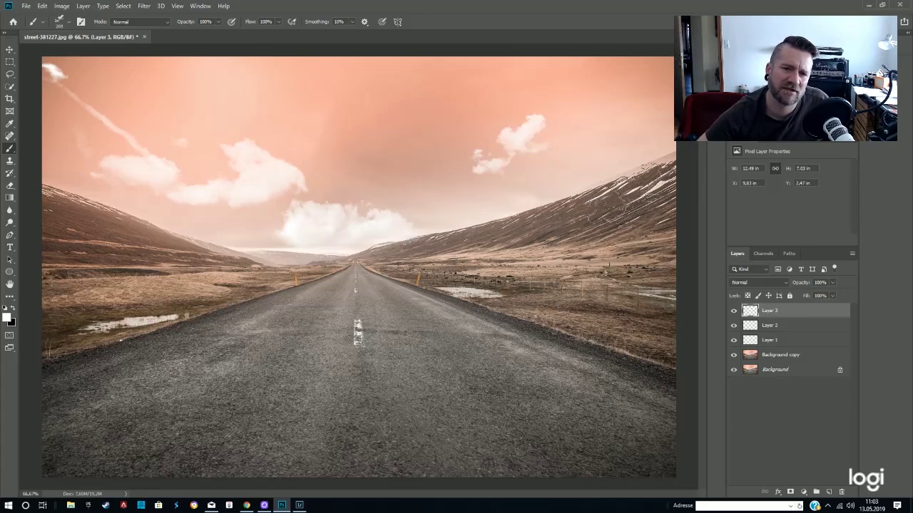
{"action": "left_click", "coordinate": [548, 157]}
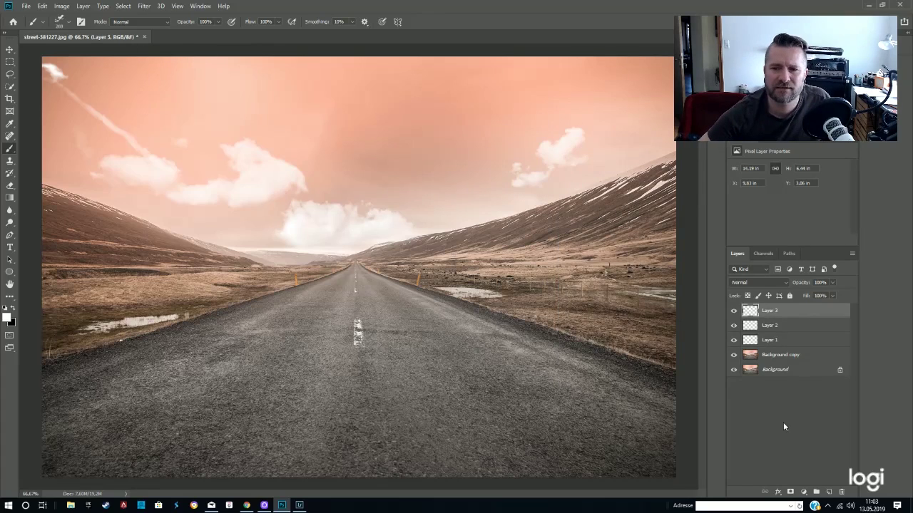
{"action": "left_click", "coordinate": [829, 492]}
Paint wispy clouds in the upper middle sky on Layer 4 with a smaller Wolken brush
{"action": "left_click", "coordinate": [69, 24]}
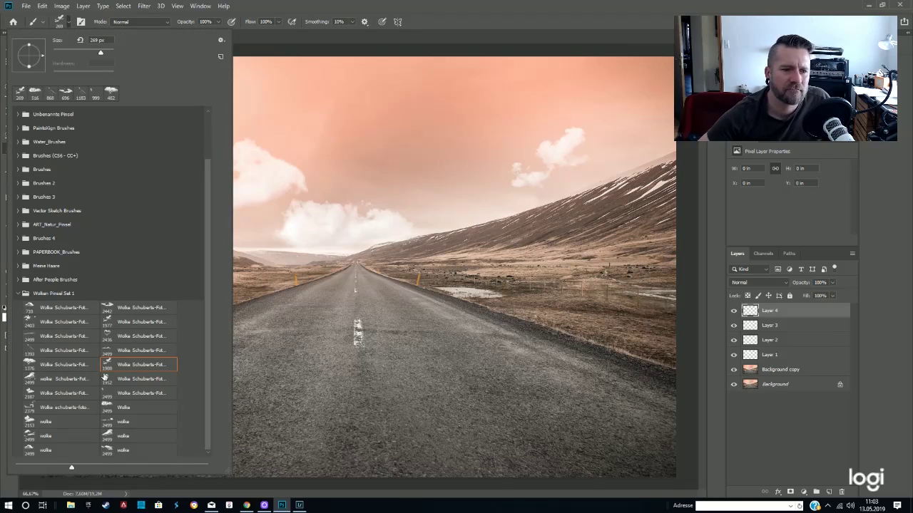
{"action": "left_click", "coordinate": [52, 407]}
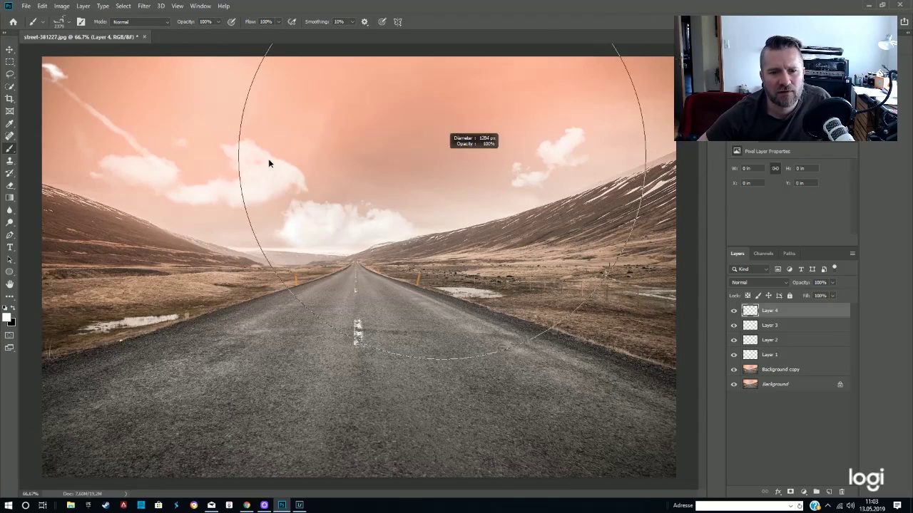
{"action": "left_click_drag", "start_coordinate": [389, 145], "coordinate": [367, 147]}
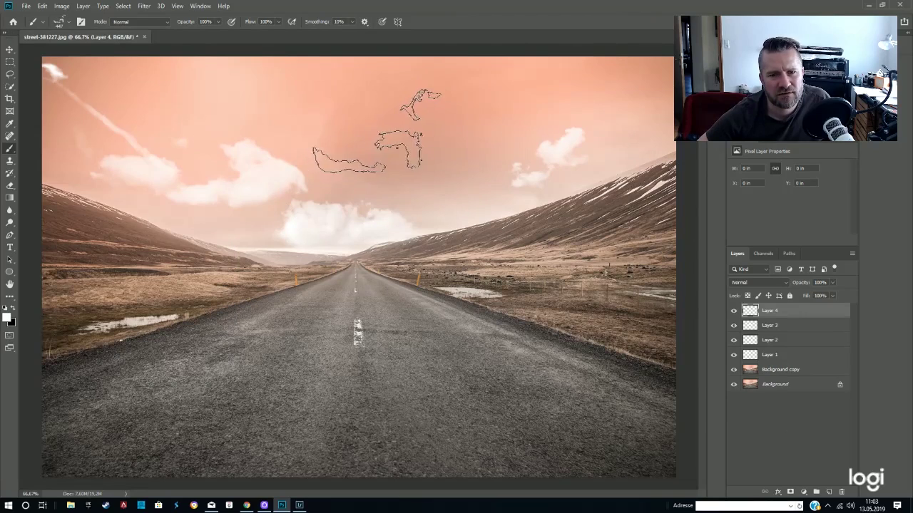
{"action": "left_click", "coordinate": [417, 127]}
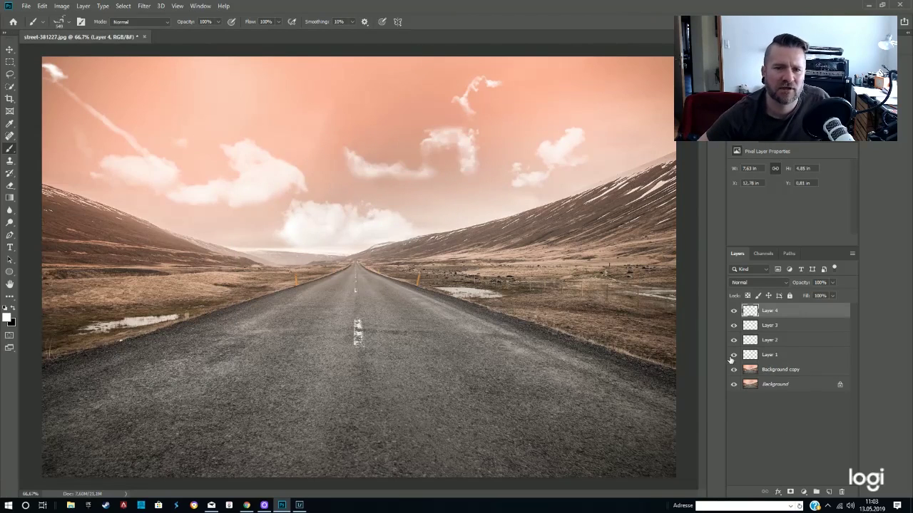
Add Layer 5, shrink the cloud brush to 717 px, and stamp a test cloud
{"action": "left_click", "coordinate": [829, 492]}
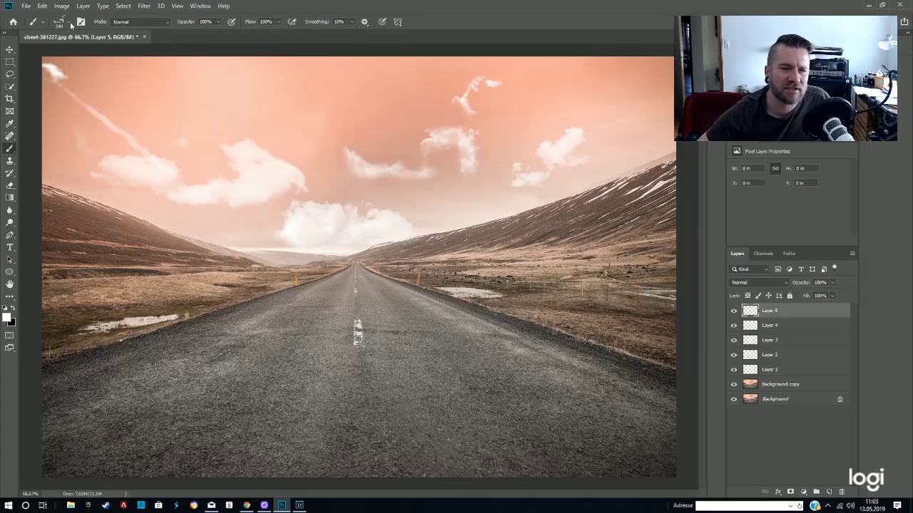
{"action": "left_click", "coordinate": [69, 23]}
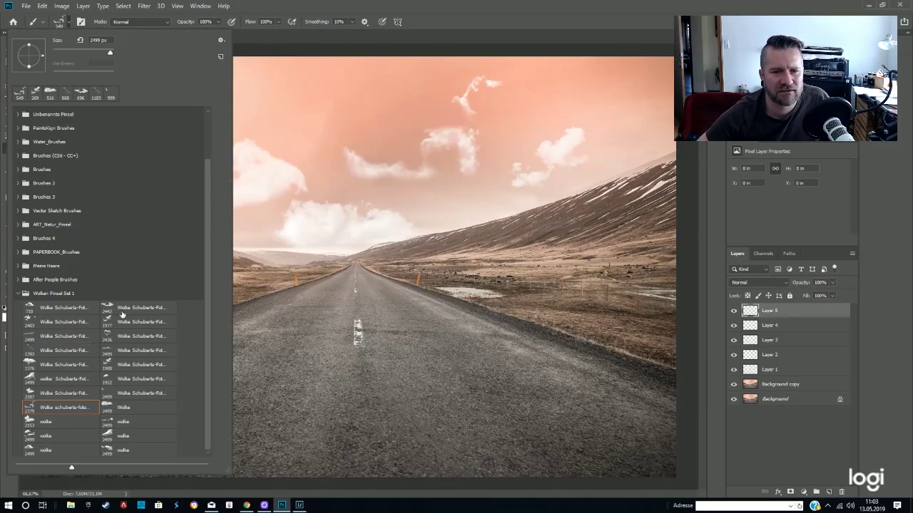
{"action": "left_click", "coordinate": [428, 138]}
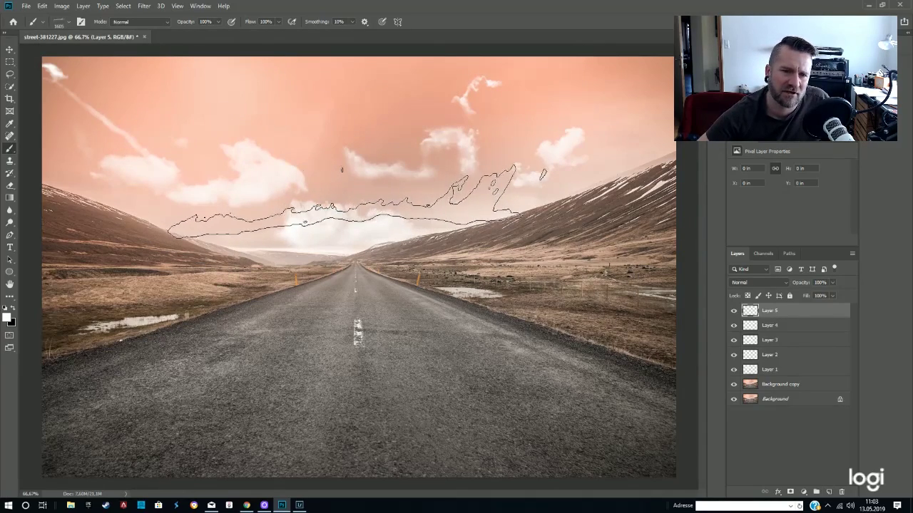
{"action": "key", "text": "bracketleft"}
{"action": "key", "text": "bracketleft"}
{"action": "key", "text": "bracketleft"}
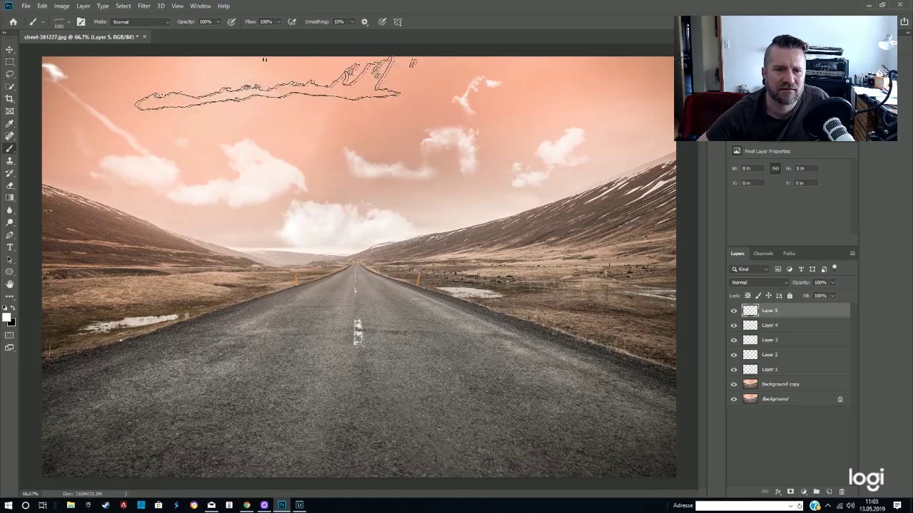
{"action": "key", "text": "bracketleft"}
{"action": "key", "text": "bracketleft"}
{"action": "key", "text": "bracketleft"}
{"action": "left_click", "coordinate": [385, 104]}
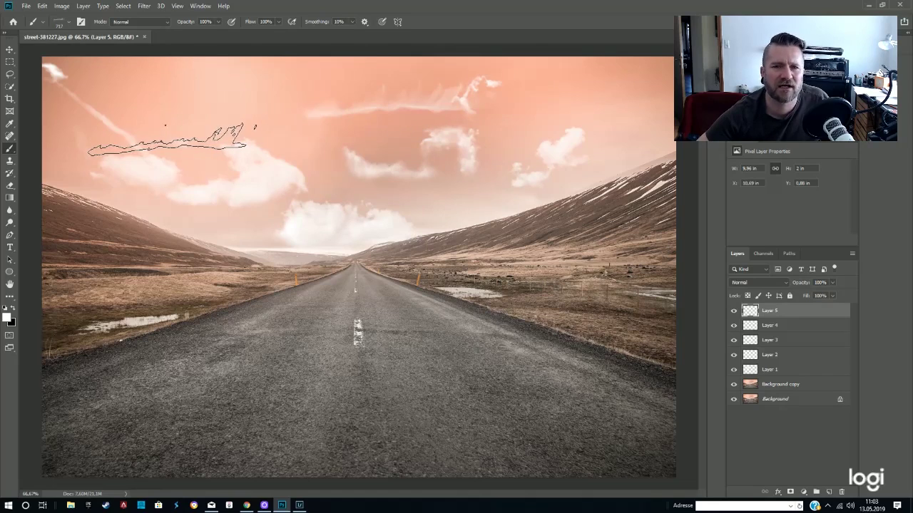
Undo the test stamps and stamp one soft hazy cloud across the middle sky
{"action": "key", "text": "ctrl+z"}
{"action": "left_click", "coordinate": [256, 102]}
{"action": "key", "text": "ctrl+z"}
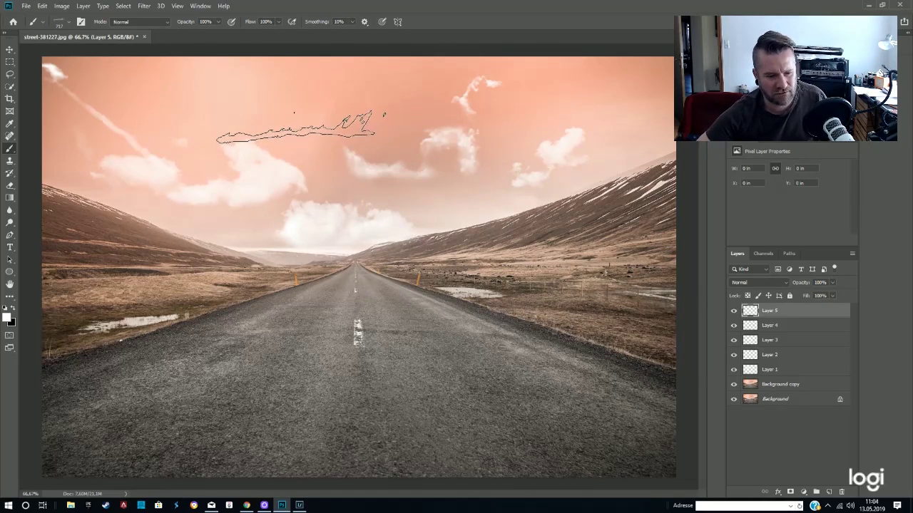
{"action": "right_click", "coordinate": [353, 172]}
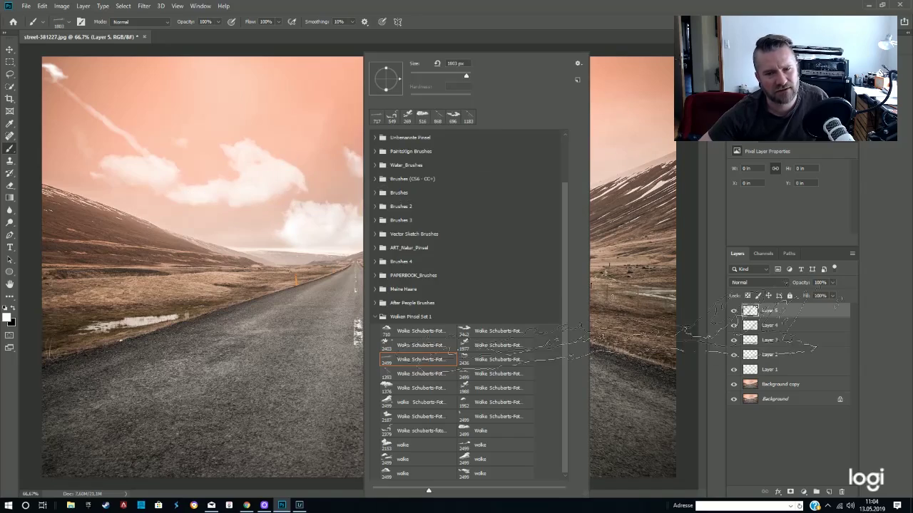
{"action": "key", "text": "Escape"}
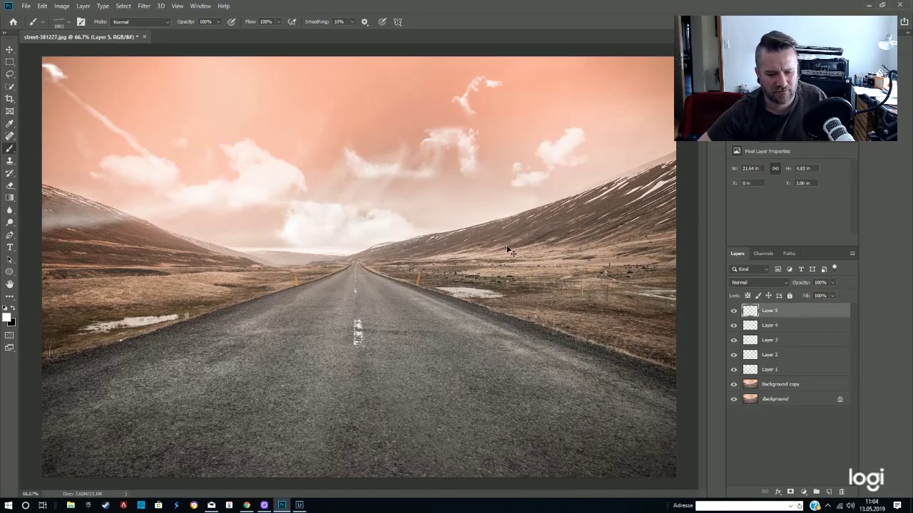
{"action": "left_click", "coordinate": [396, 174]}
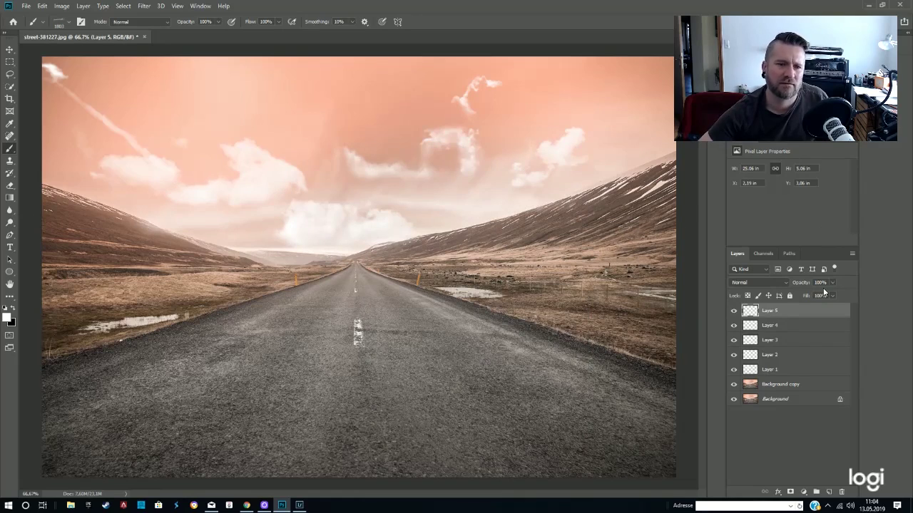
{"action": "left_click", "coordinate": [70, 24]}
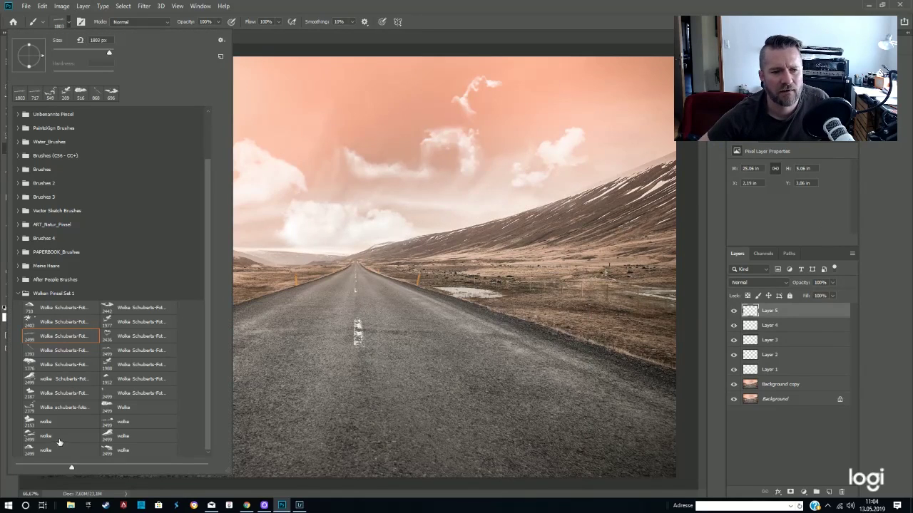
Choose a wolke cloud brush and stamp clouds in the upper, top-right and upper-left sky
{"action": "left_click", "coordinate": [60, 441]}
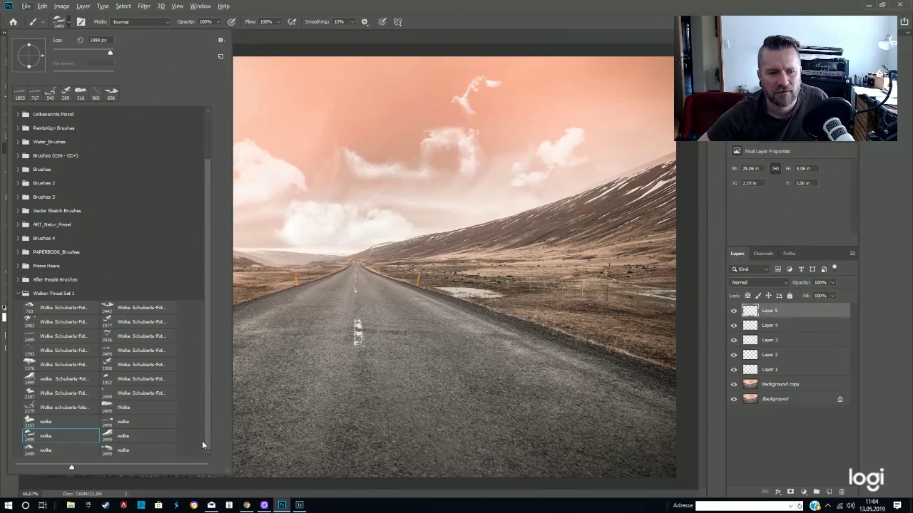
{"action": "left_click", "coordinate": [133, 449]}
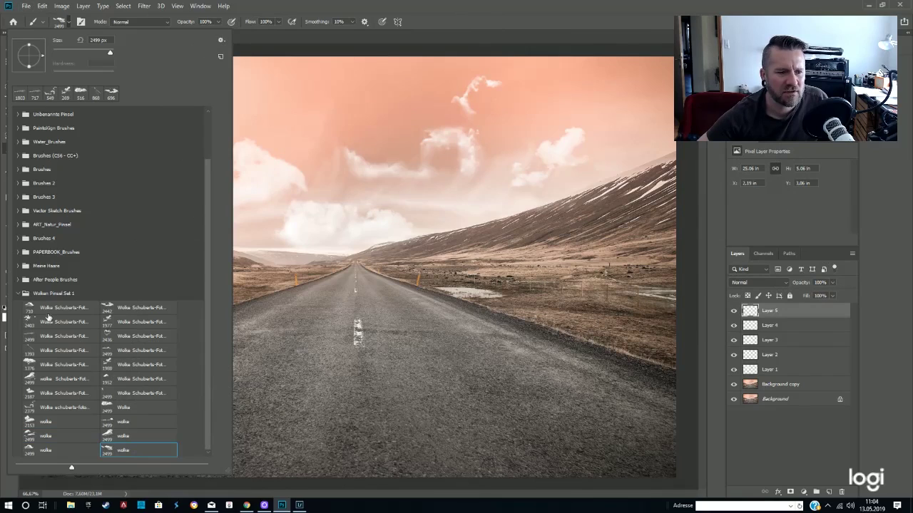
{"action": "left_click", "coordinate": [414, 147]}
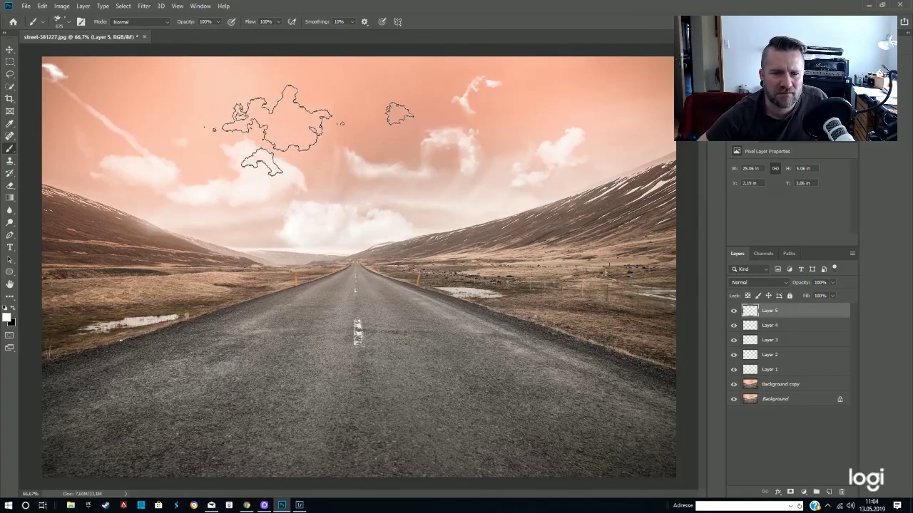
{"action": "left_click", "coordinate": [339, 108]}
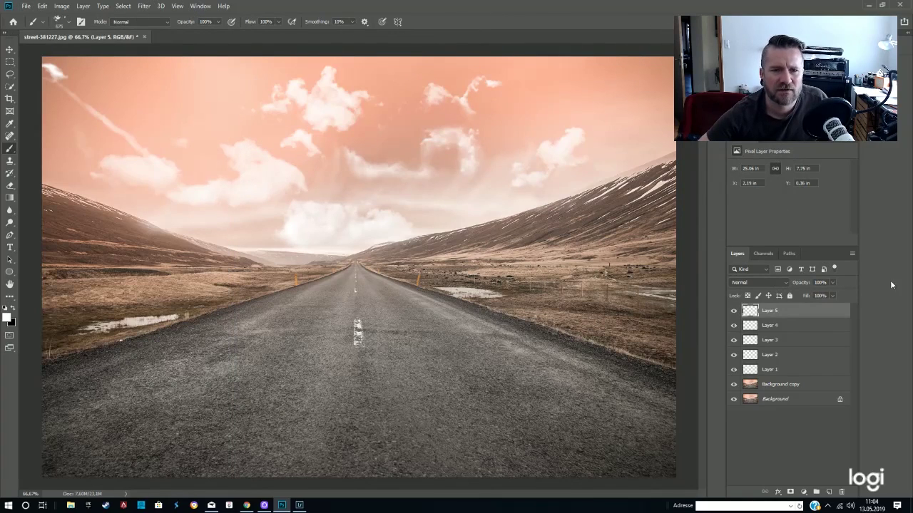
{"action": "left_click", "coordinate": [642, 84]}
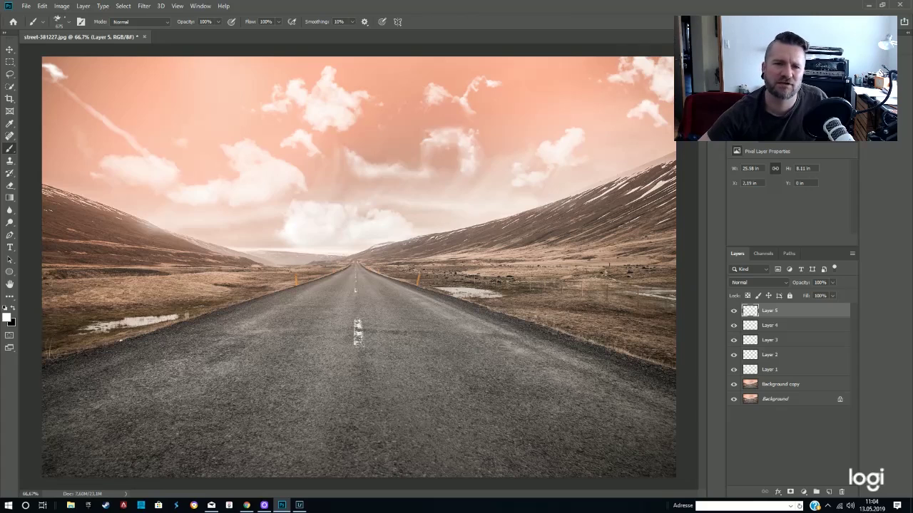
{"action": "left_click", "coordinate": [155, 74]}
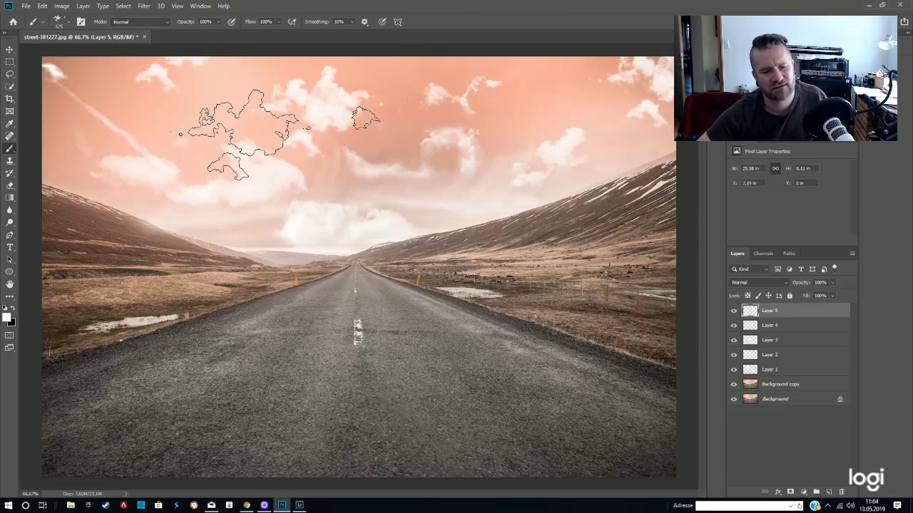
Switch to a 675 px Wolken Pinsel Set 1 cloud brush
{"action": "left_click", "coordinate": [69, 24]}
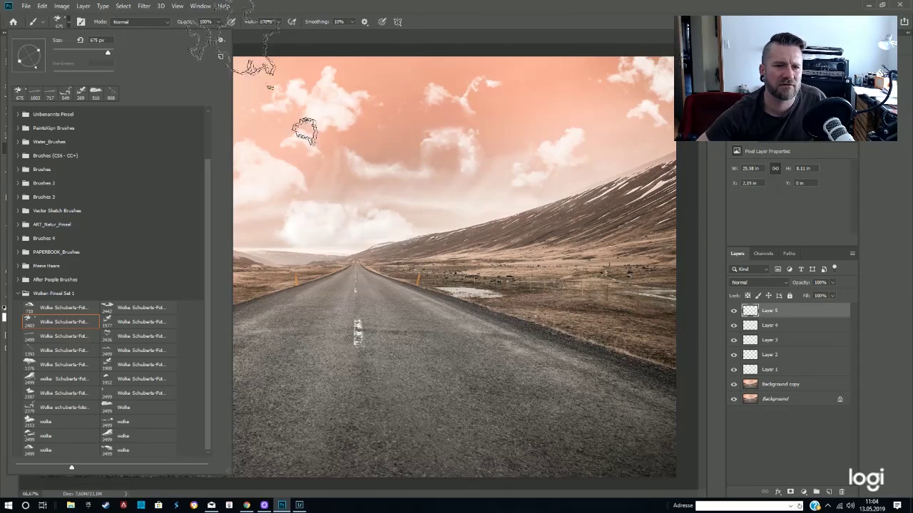
{"action": "right_click", "coordinate": [343, 129]}
{"action": "right_click", "coordinate": [219, 84]}
{"action": "double_click", "coordinate": [242, 135]}
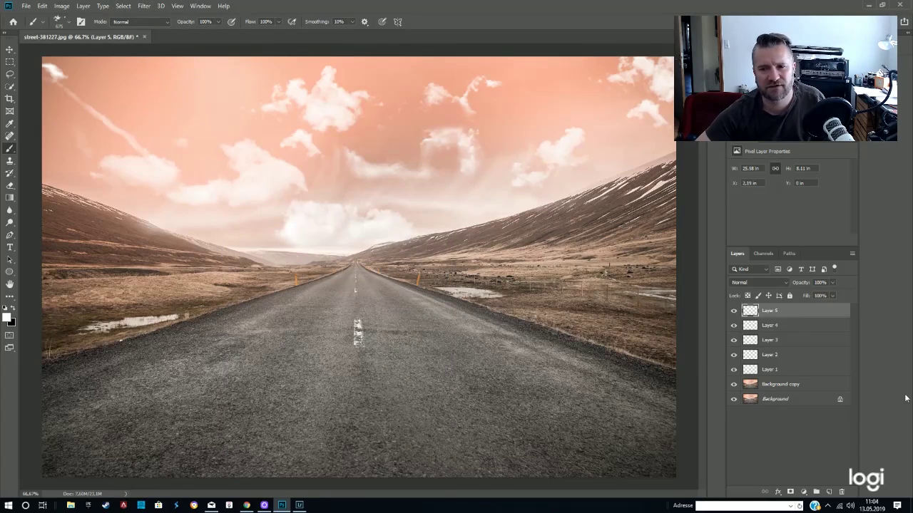
Stamp an extra small cloud at the top-left of the sky on new Layer 6
{"action": "left_click", "coordinate": [829, 493]}
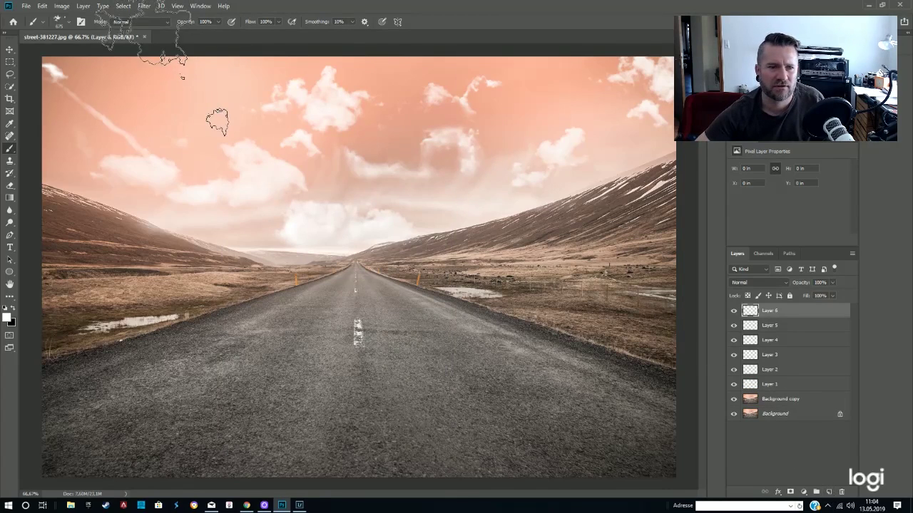
{"action": "right_click", "coordinate": [162, 67]}
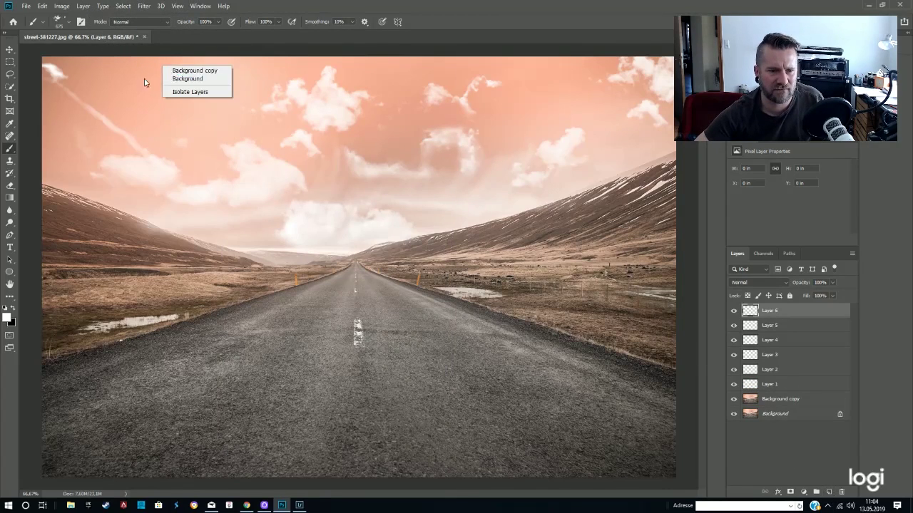
{"action": "left_click", "coordinate": [160, 47]}
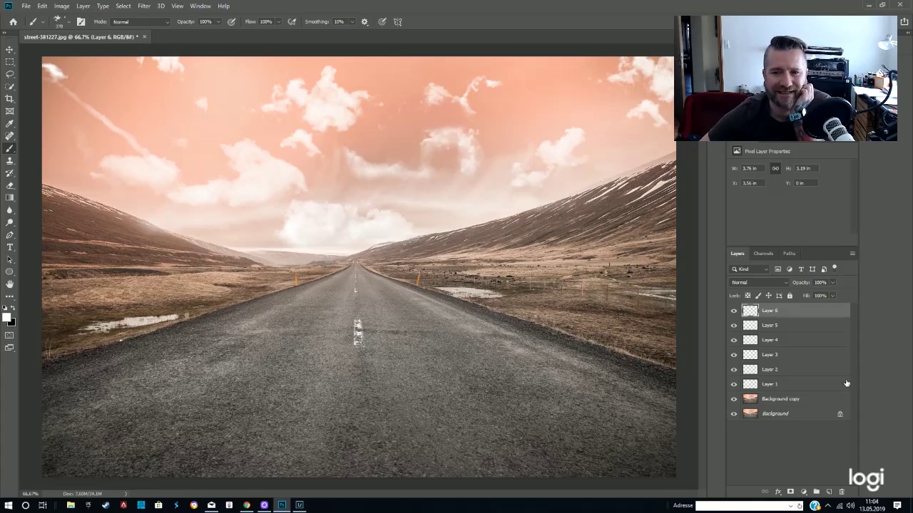
Compare cloud layers by toggling their visibility, then lower Layer 5's opacity to about 82%
{"action": "left_click_drag", "start_coordinate": [733, 311], "coordinate": [733, 378]}
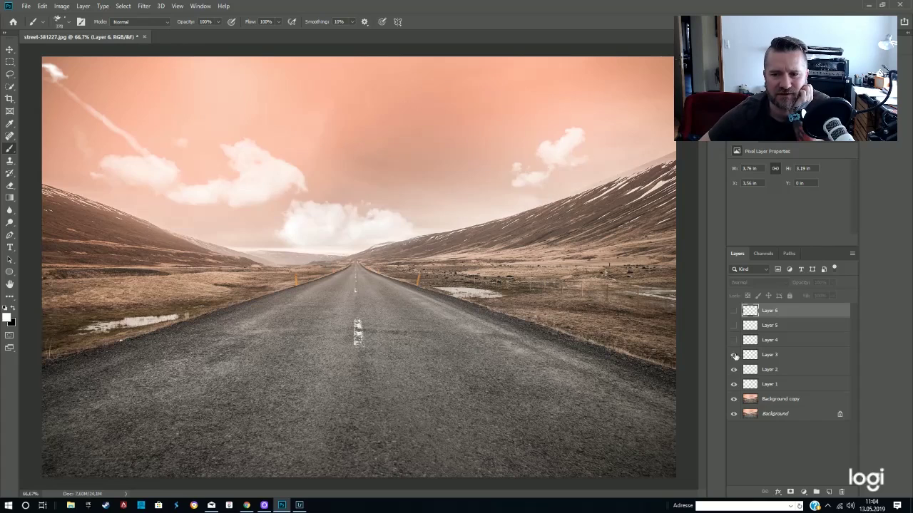
{"action": "left_click_drag", "start_coordinate": [733, 378], "coordinate": [730, 329]}
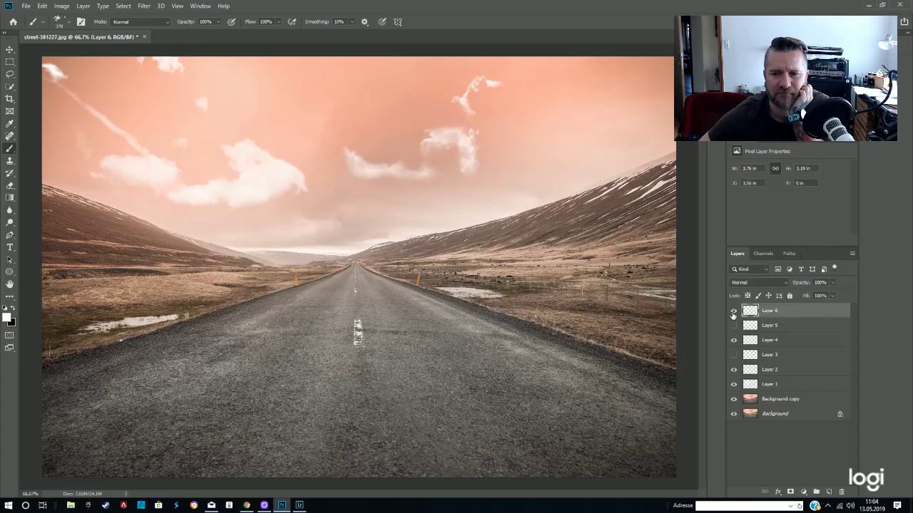
{"action": "left_click", "coordinate": [734, 354]}
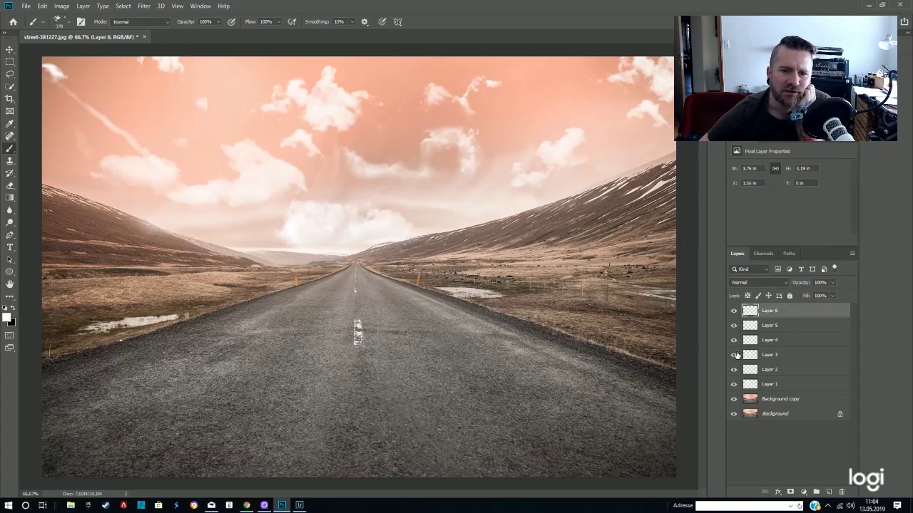
{"action": "left_click", "coordinate": [733, 325]}
{"action": "left_click", "coordinate": [732, 326]}
{"action": "left_click", "coordinate": [732, 326]}
{"action": "left_click", "coordinate": [732, 326]}
{"action": "left_click", "coordinate": [748, 329]}
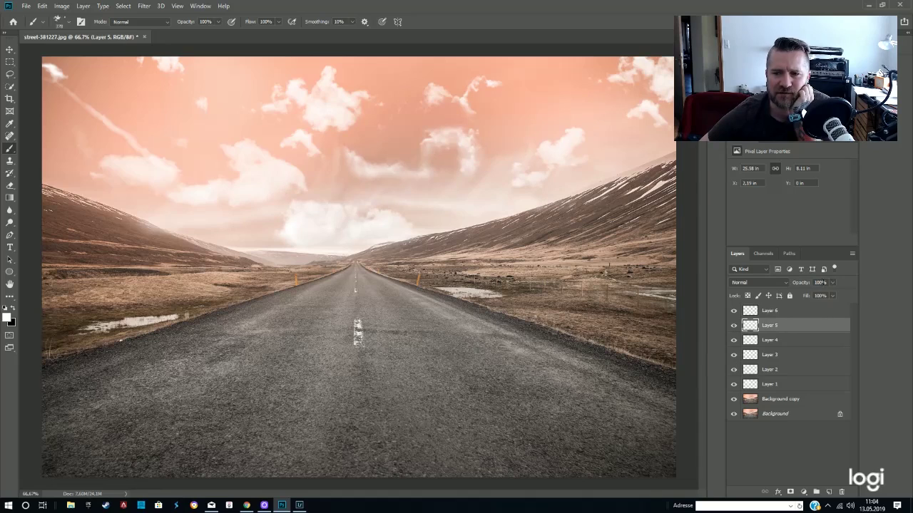
{"action": "left_click_drag", "start_coordinate": [821, 294], "coordinate": [826, 295]}
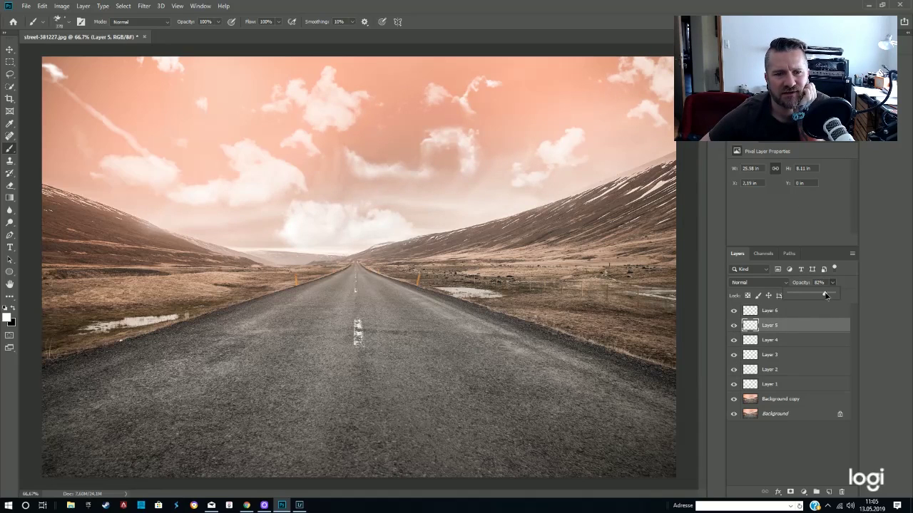
Toggle Layers 1–3 visibility to compare, then fade Layer 3's centre clouds to 73% opacity
{"action": "left_click", "coordinate": [734, 385]}
{"action": "left_click", "coordinate": [734, 384]}
{"action": "left_click", "coordinate": [733, 385]}
{"action": "left_click", "coordinate": [734, 384]}
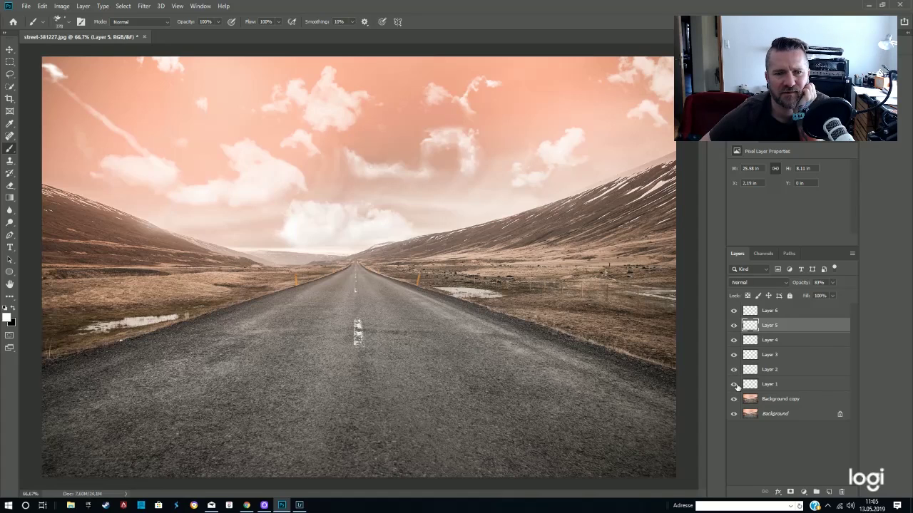
{"action": "left_click", "coordinate": [733, 369]}
{"action": "left_click", "coordinate": [733, 369]}
{"action": "left_click", "coordinate": [733, 354]}
{"action": "left_click", "coordinate": [734, 354]}
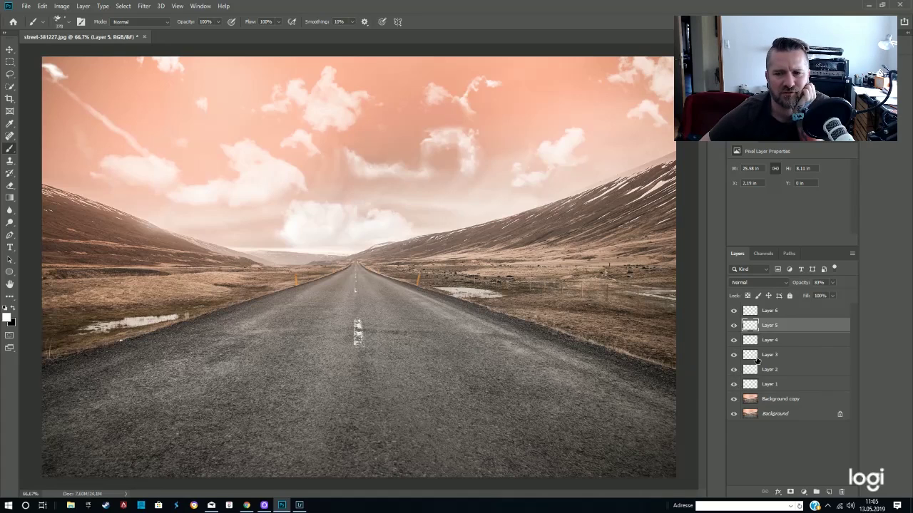
{"action": "left_click", "coordinate": [757, 359]}
{"action": "left_click", "coordinate": [823, 295]}
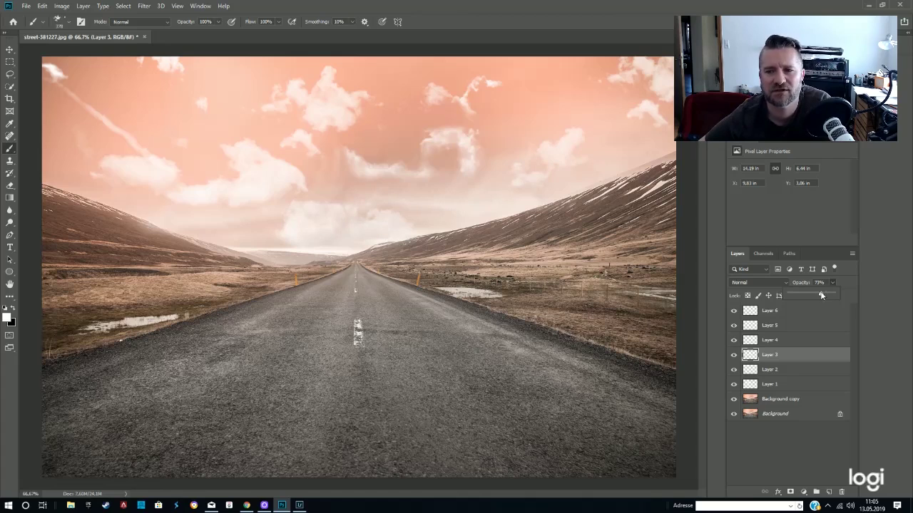
{"action": "left_click", "coordinate": [83, 6]}
Flatten the image, add a new layer, and open Camera Raw, then cancel it unchanged
{"action": "left_click", "coordinate": [131, 369]}
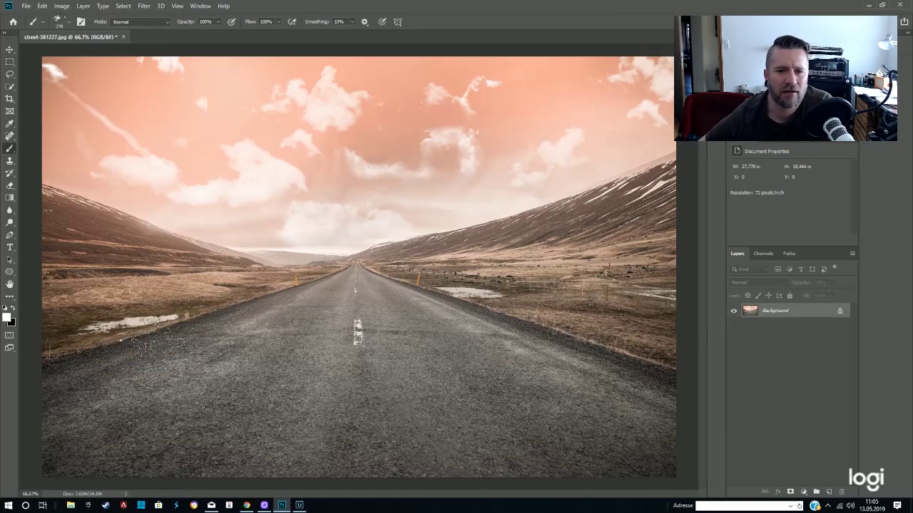
{"action": "left_click", "coordinate": [827, 492]}
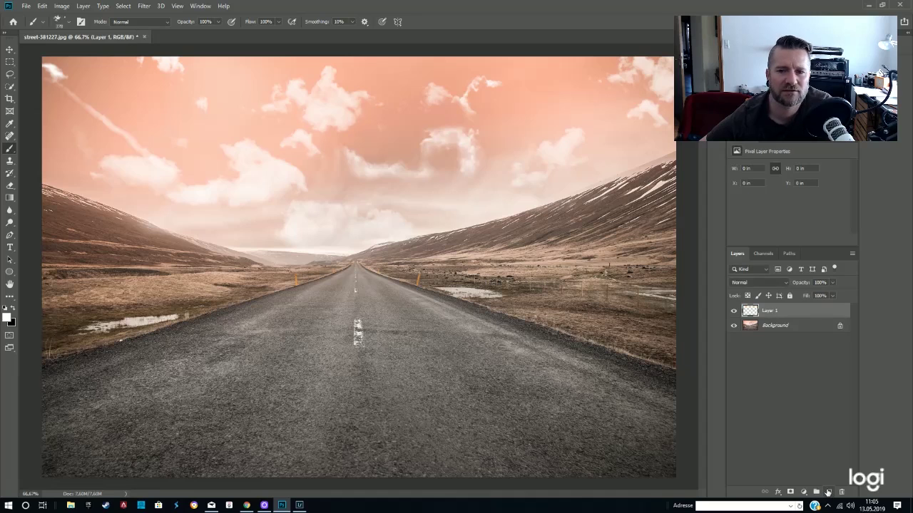
{"action": "left_click", "coordinate": [147, 6]}
{"action": "left_click", "coordinate": [183, 63]}
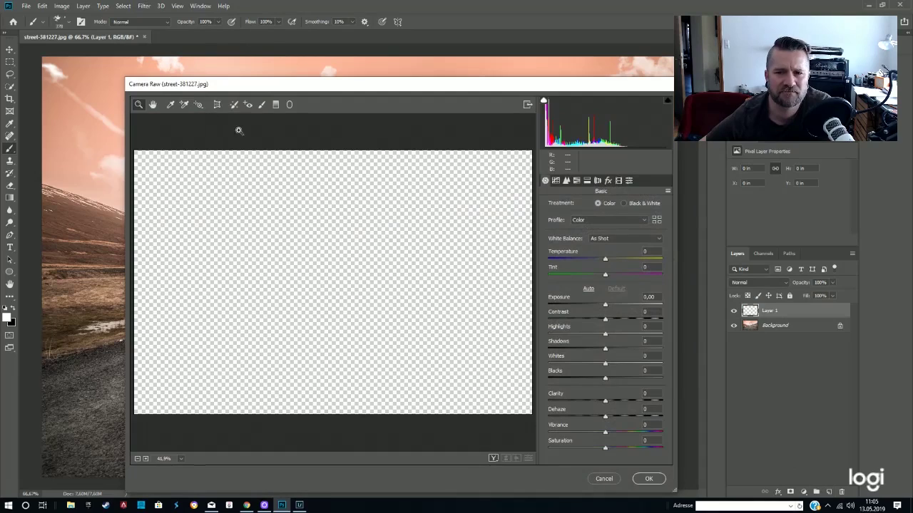
{"action": "left_click", "coordinate": [598, 181]}
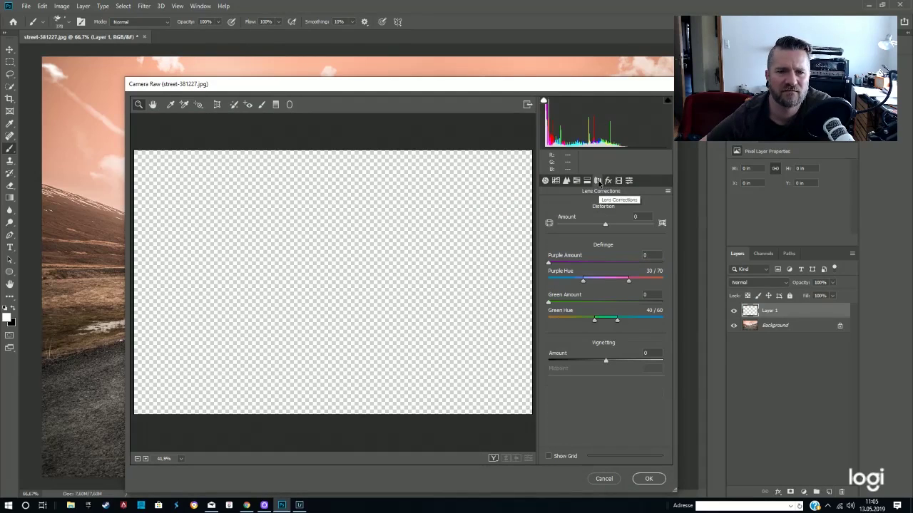
{"action": "left_click", "coordinate": [609, 479]}
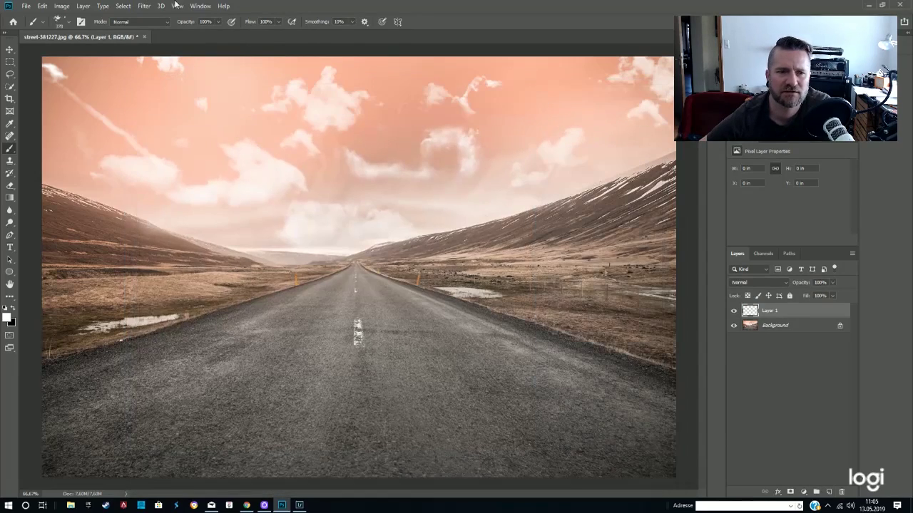
Flatten the image and duplicate it into a Background copy for the Camera Raw Filter
{"action": "left_click", "coordinate": [86, 7]}
{"action": "left_click", "coordinate": [125, 368]}
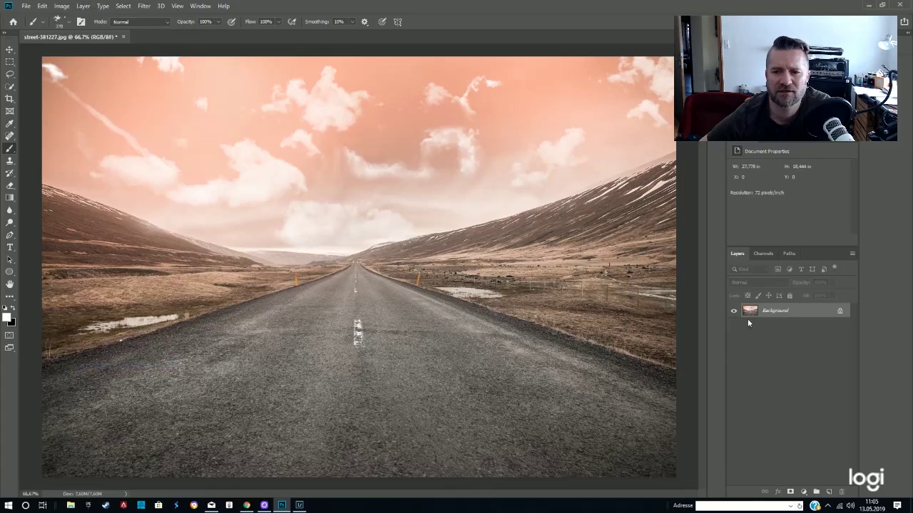
{"action": "key", "text": "ctrl+j"}
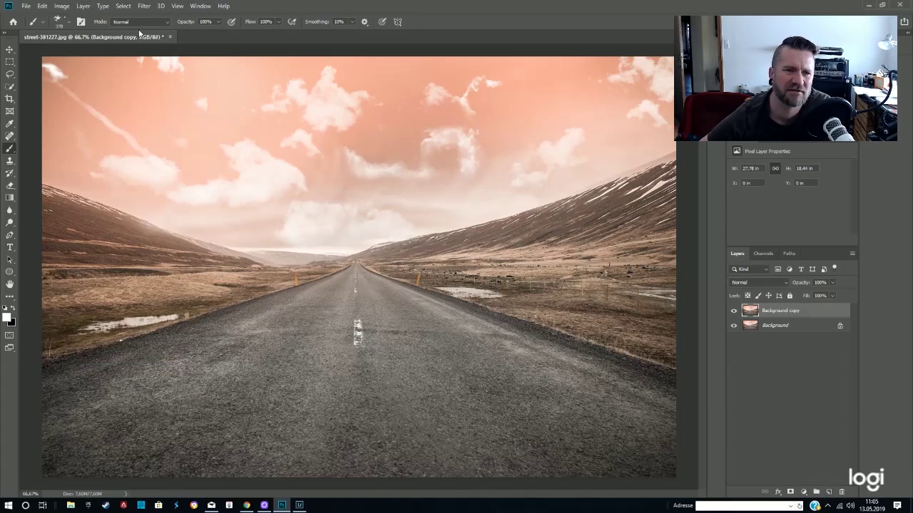
{"action": "left_click", "coordinate": [144, 6]}
{"action": "left_click", "coordinate": [163, 64]}
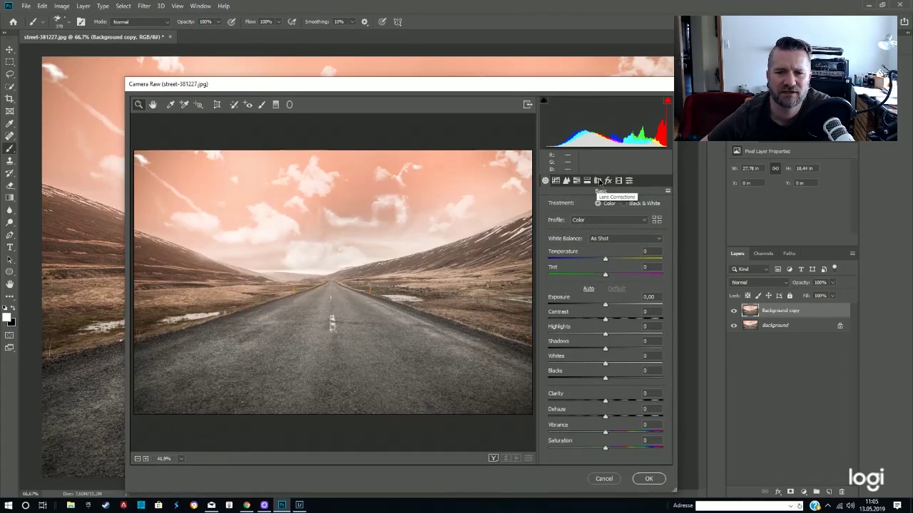
Darken the corners with a Lens Corrections vignette of about -70
{"action": "left_click", "coordinate": [598, 181]}
{"action": "mouse_move", "coordinate": [575, 360]}
{"action": "left_mouse_down"}
{"action": "mouse_move", "coordinate": [563, 360]}
{"action": "mouse_move", "coordinate": [574, 378]}
{"action": "left_mouse_up"}
{"action": "left_click", "coordinate": [576, 377]}
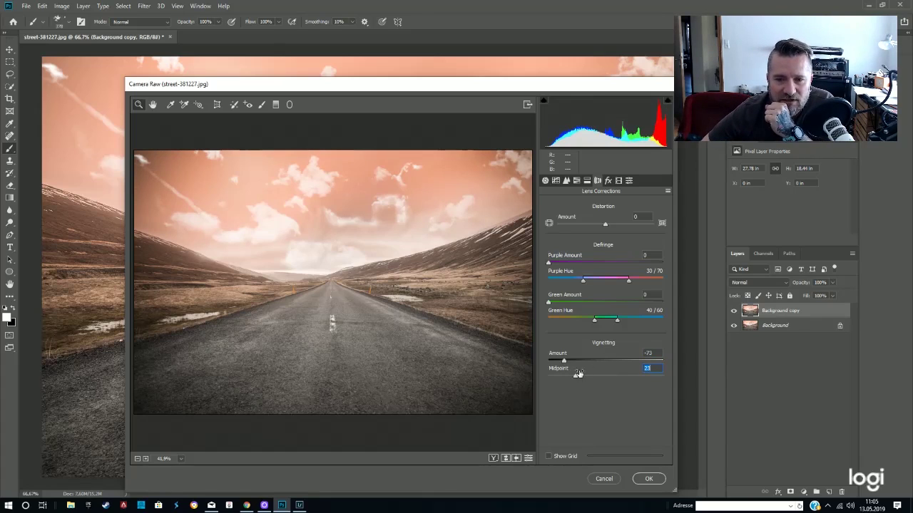
{"action": "left_click_drag", "start_coordinate": [562, 361], "coordinate": [569, 363]}
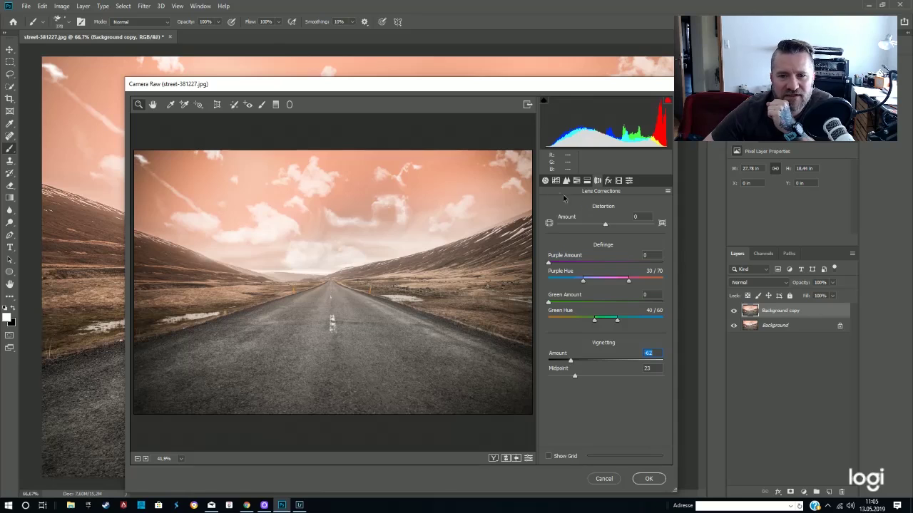
Raise Clarity to +58 and Exposure to +0.35, then deepen the vignette to -69
{"action": "left_click", "coordinate": [545, 181]}
{"action": "left_click_drag", "start_coordinate": [607, 403], "coordinate": [638, 403]}
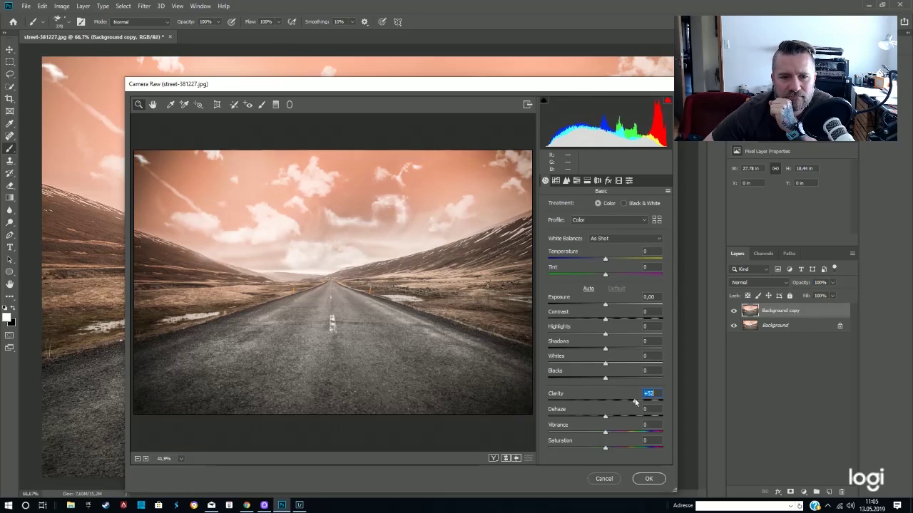
{"action": "left_click_drag", "start_coordinate": [607, 306], "coordinate": [611, 307]}
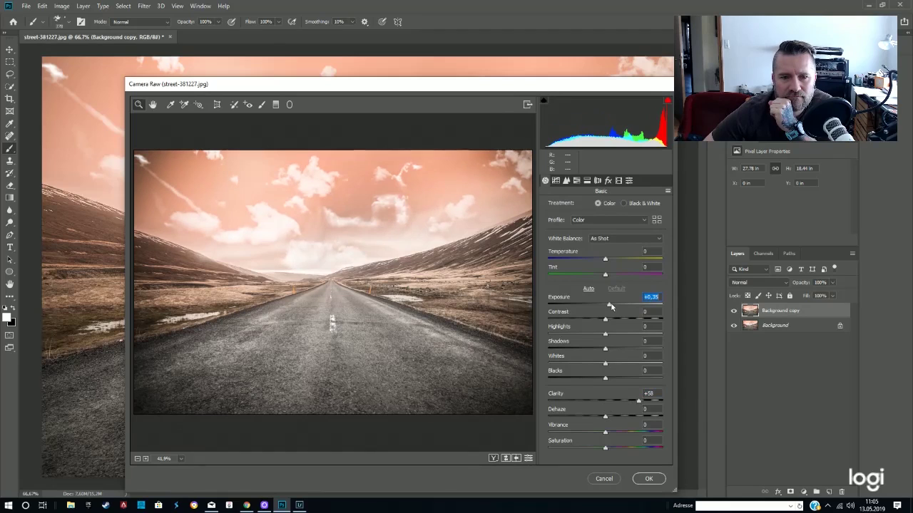
{"action": "left_click", "coordinate": [598, 180]}
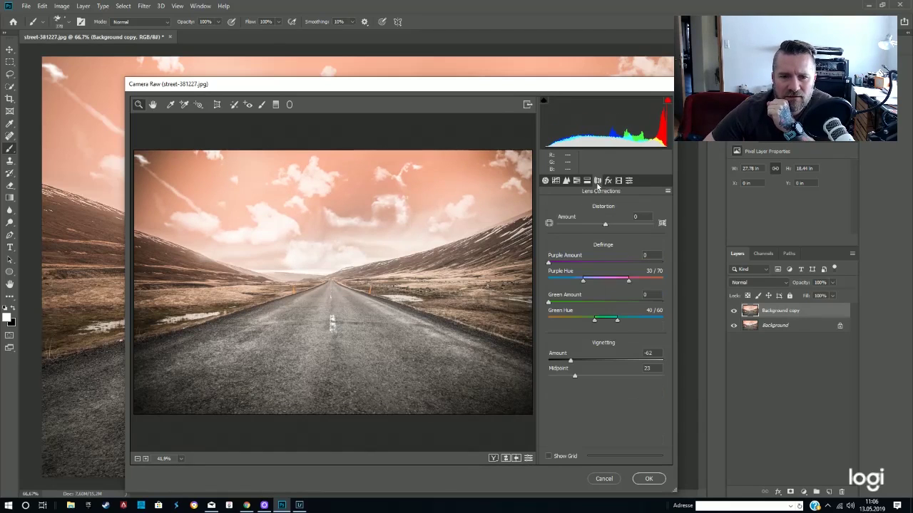
{"action": "left_click_drag", "start_coordinate": [569, 364], "coordinate": [569, 378]}
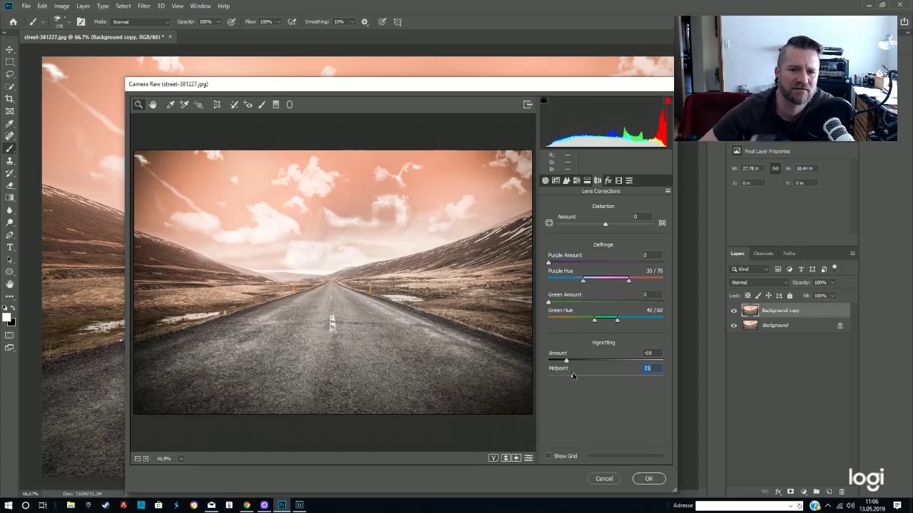
{"action": "left_click", "coordinate": [566, 181]}
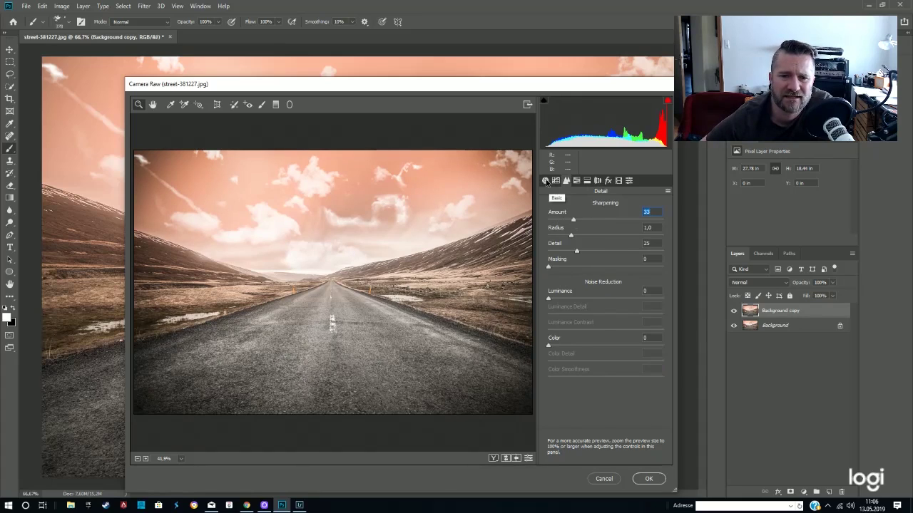
Cool the Temperature slightly and reduce Vibrance in the Basic settings
{"action": "left_click", "coordinate": [546, 180]}
{"action": "left_click_drag", "start_coordinate": [607, 260], "coordinate": [604, 262]}
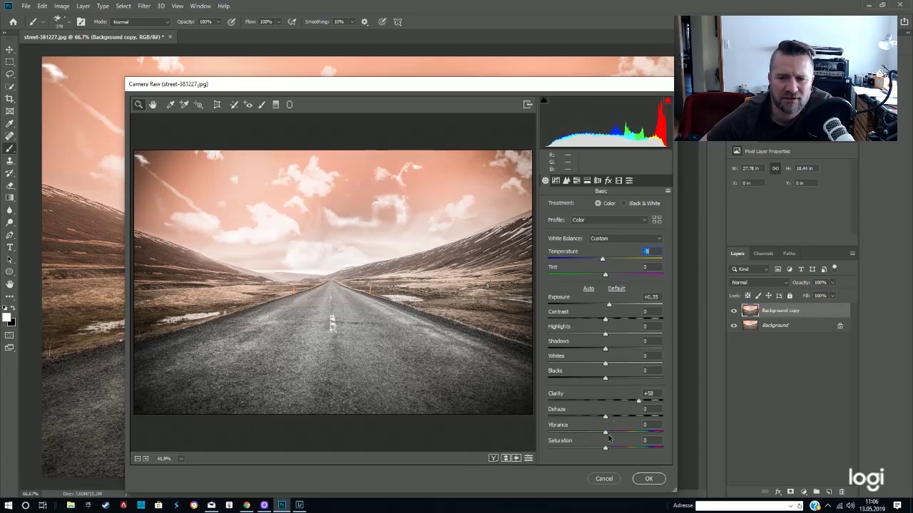
{"action": "left_click_drag", "start_coordinate": [619, 435], "coordinate": [601, 434]}
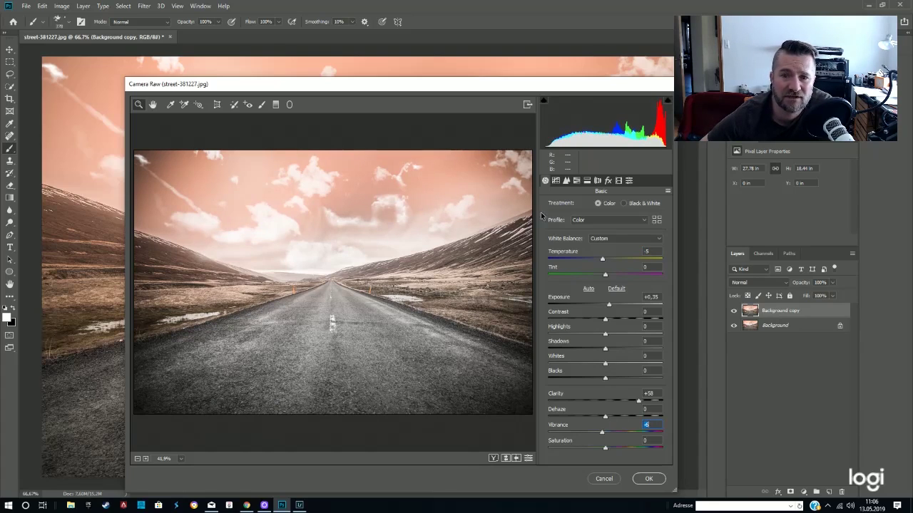
Test the HSL hue, saturation and luminance sliders, leaving them near zero
{"action": "left_click", "coordinate": [581, 184]}
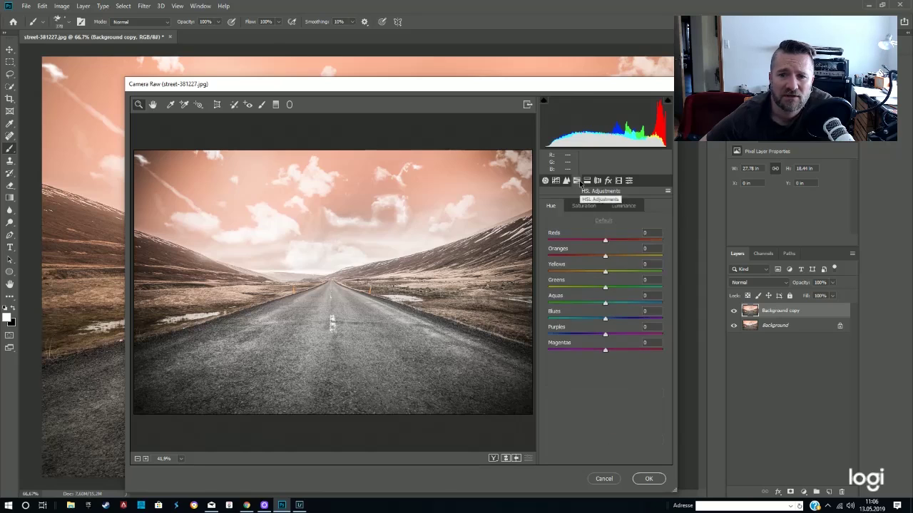
{"action": "mouse_move", "coordinate": [605, 258]}
{"action": "left_mouse_down"}
{"action": "mouse_move", "coordinate": [597, 256]}
{"action": "mouse_move", "coordinate": [607, 259]}
{"action": "left_mouse_up"}
{"action": "left_click", "coordinate": [582, 205]}
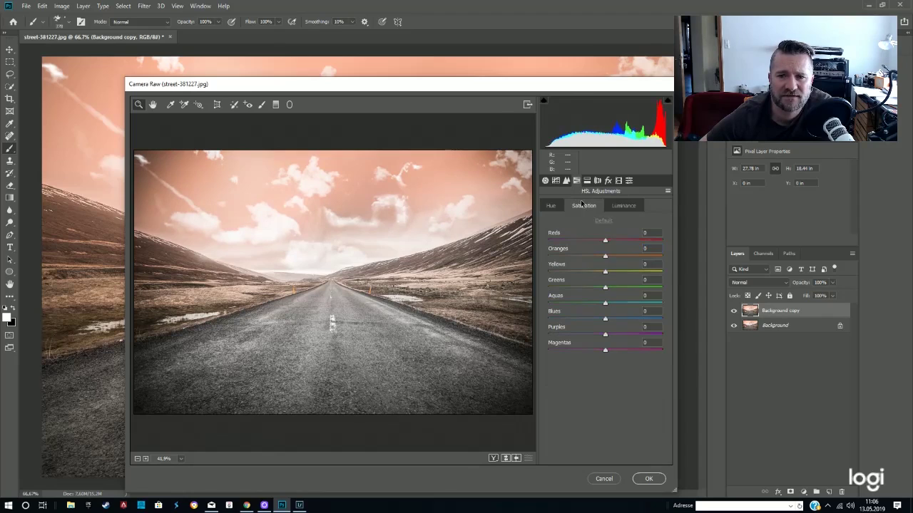
{"action": "mouse_move", "coordinate": [605, 241]}
{"action": "left_mouse_down"}
{"action": "mouse_move", "coordinate": [592, 258]}
{"action": "mouse_move", "coordinate": [601, 257]}
{"action": "left_mouse_up"}
{"action": "left_click", "coordinate": [623, 206]}
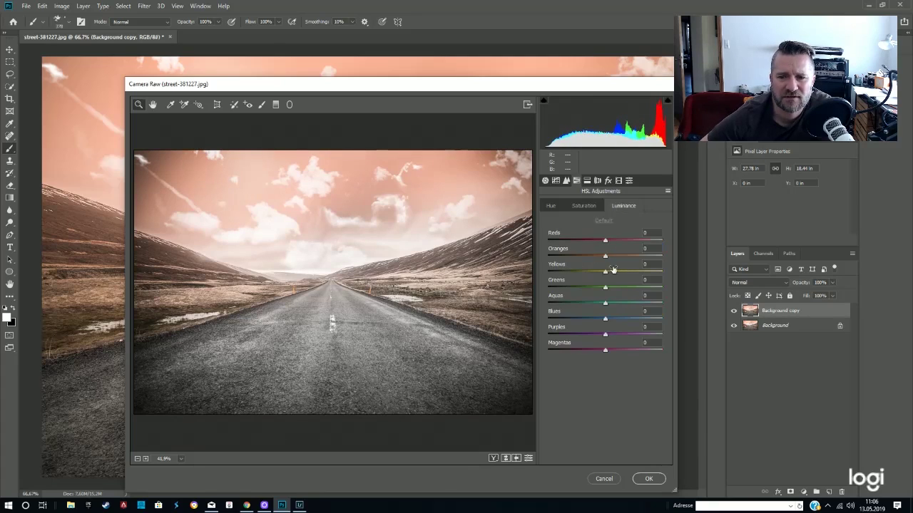
{"action": "mouse_move", "coordinate": [608, 261]}
{"action": "left_mouse_down"}
{"action": "mouse_move", "coordinate": [577, 257]}
{"action": "mouse_move", "coordinate": [657, 255]}
{"action": "mouse_move", "coordinate": [609, 259]}
{"action": "left_mouse_up"}
{"action": "left_click", "coordinate": [550, 205]}
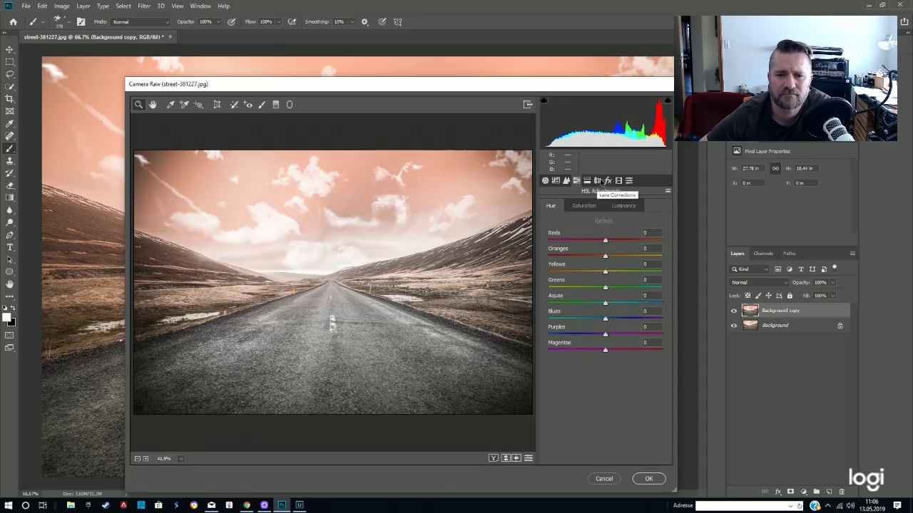
Lighten the vignette to -48 and apply the Camera Raw edits
{"action": "left_click", "coordinate": [598, 180]}
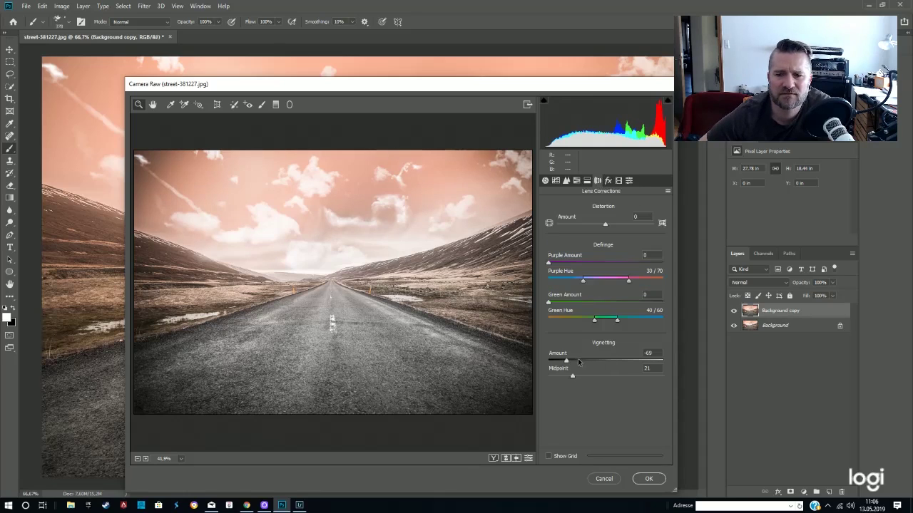
{"action": "left_click", "coordinate": [577, 360]}
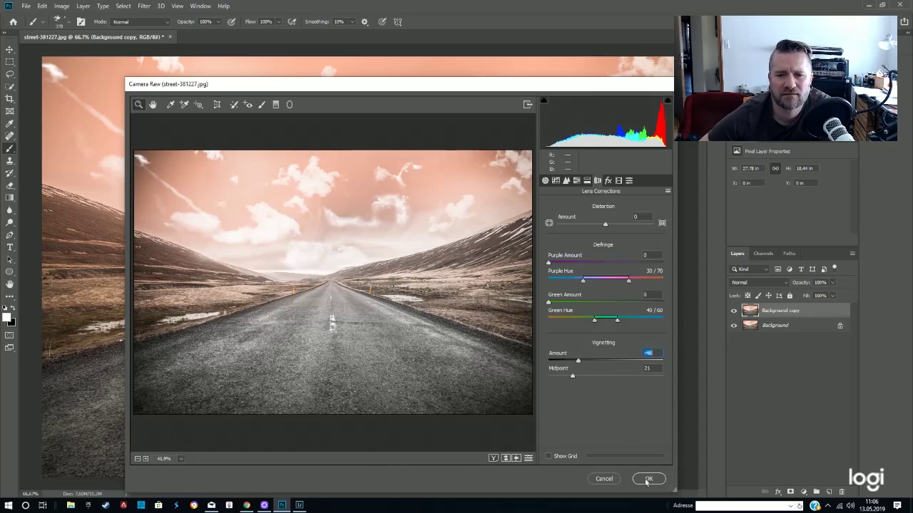
{"action": "left_click", "coordinate": [647, 479]}
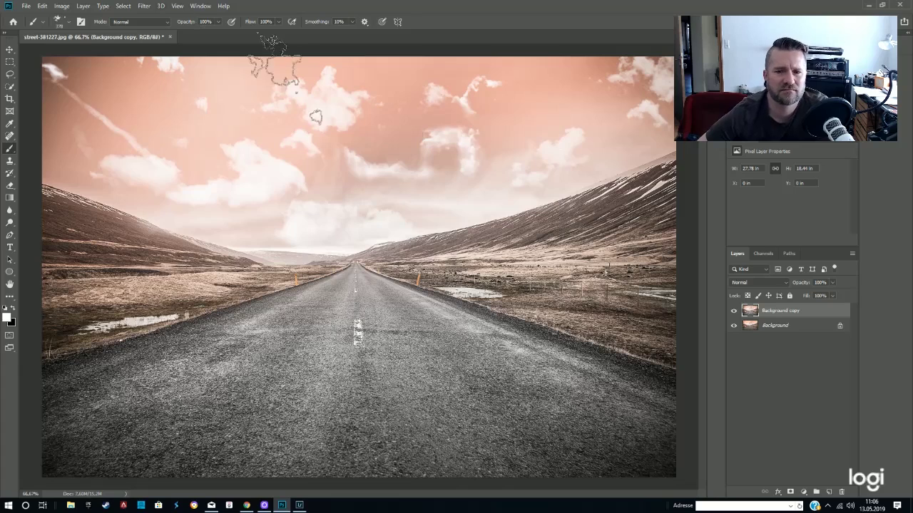
Reopen Camera Raw and warm Temperature to +7 with Vibrance at +14
{"action": "left_click", "coordinate": [144, 6]}
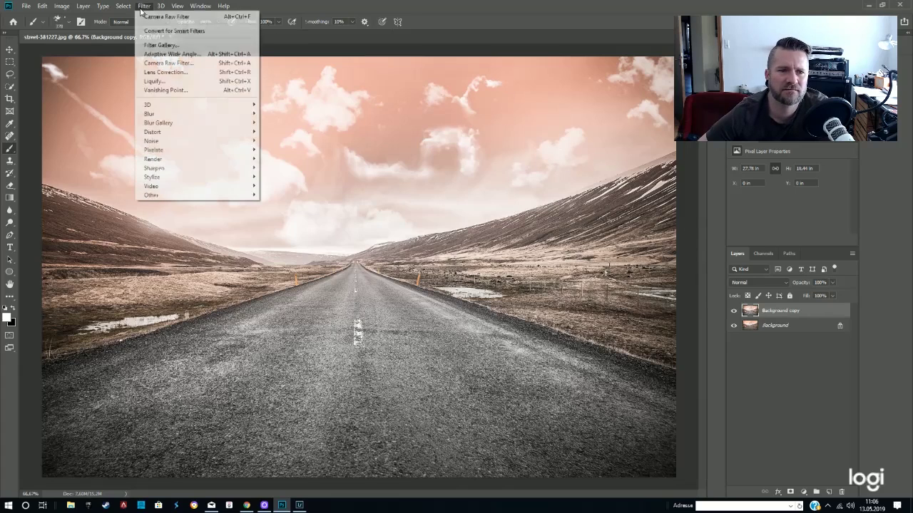
{"action": "left_click", "coordinate": [169, 64]}
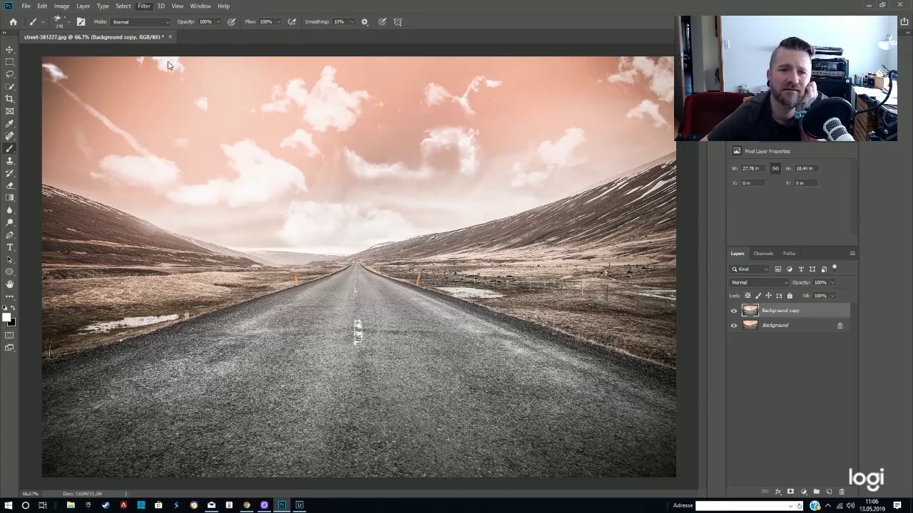
{"action": "left_click_drag", "start_coordinate": [605, 261], "coordinate": [609, 260]}
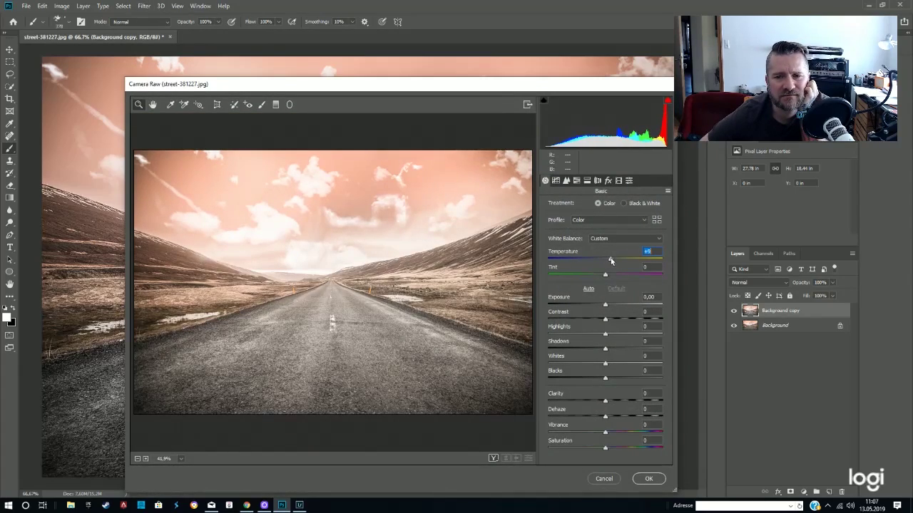
{"action": "left_click_drag", "start_coordinate": [611, 434], "coordinate": [613, 434]}
Add a -17 vignette with Midpoint 13 and apply the second pass
{"action": "left_click", "coordinate": [598, 180]}
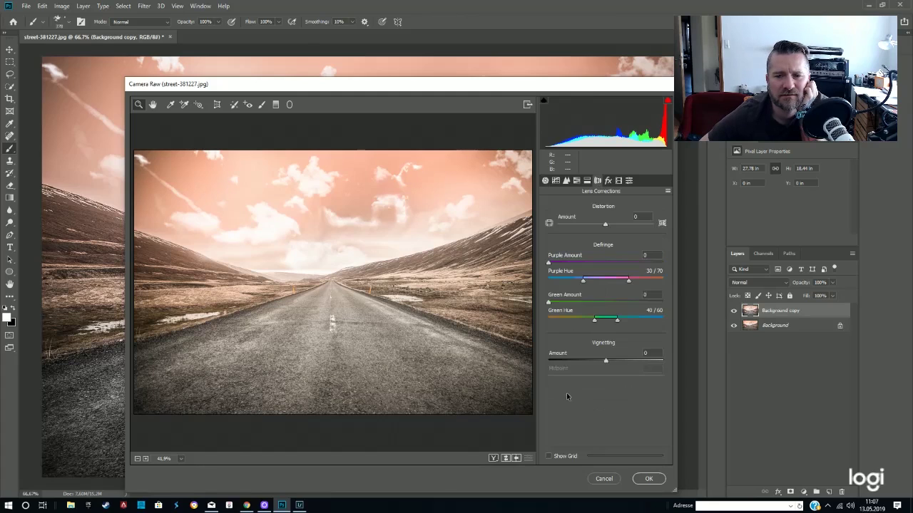
{"action": "left_click", "coordinate": [596, 360]}
{"action": "left_click_drag", "start_coordinate": [584, 376], "coordinate": [563, 380]}
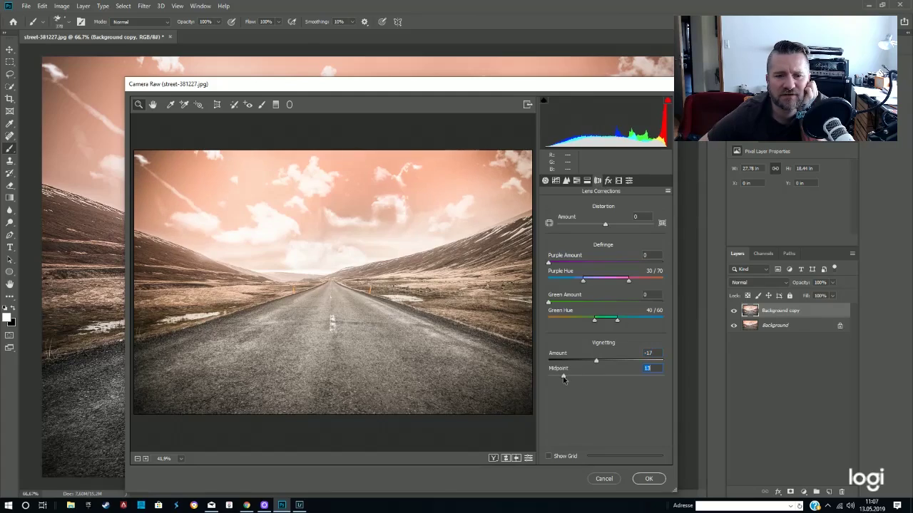
{"action": "left_click", "coordinate": [643, 483]}
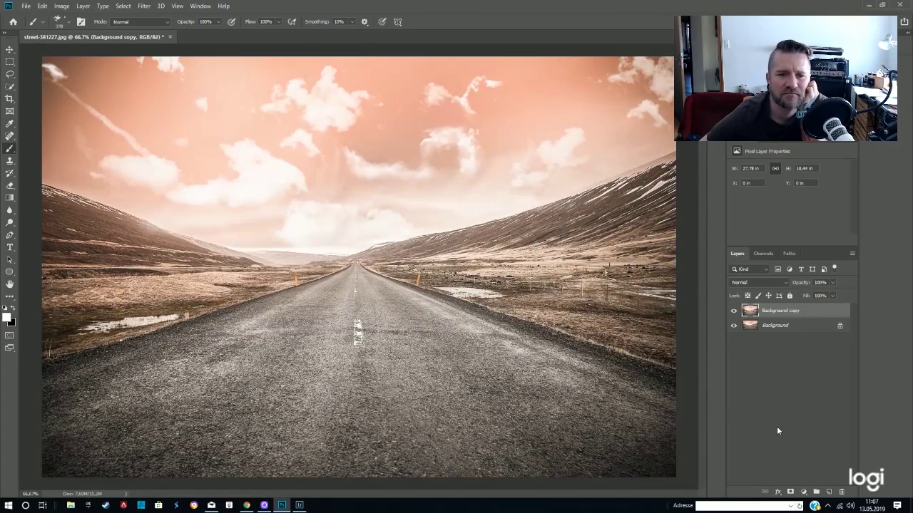
Flatten, duplicate the Background, and apply the Oil Paint filter to the copy
{"action": "left_click", "coordinate": [84, 7]}
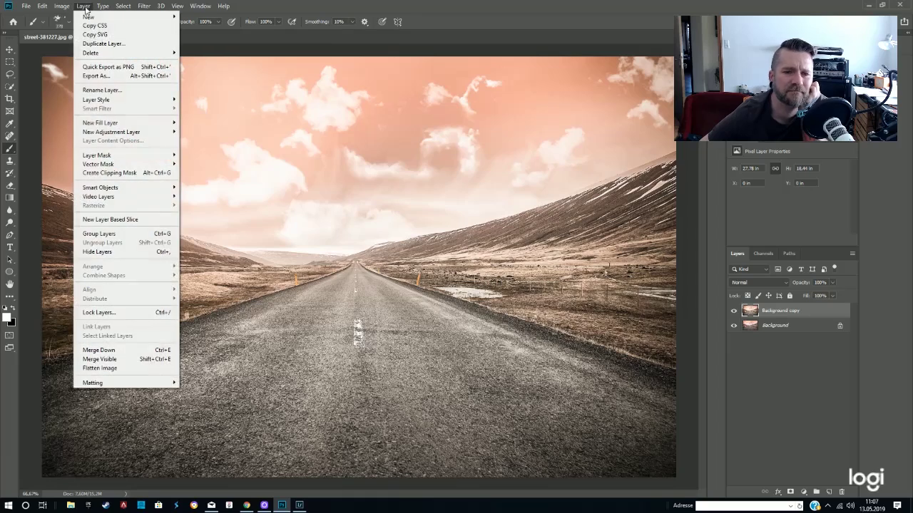
{"action": "left_click", "coordinate": [114, 368]}
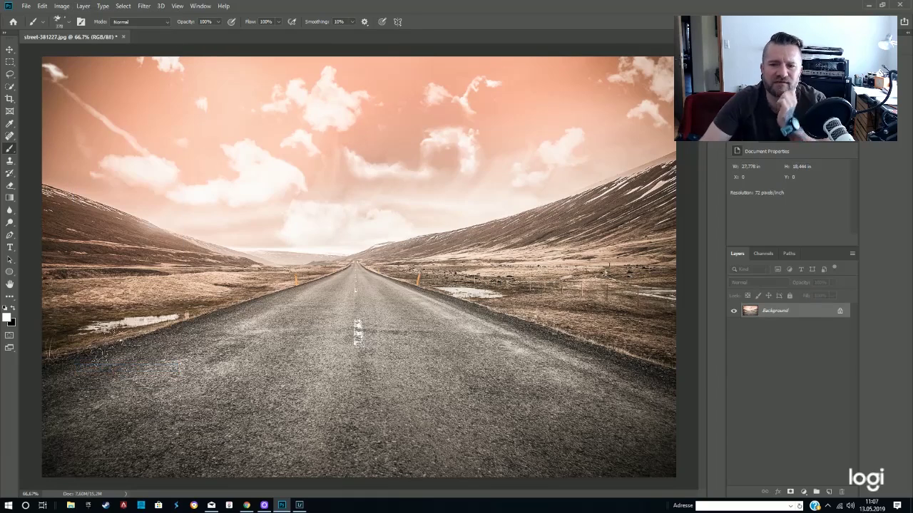
{"action": "key", "text": "ctrl+j"}
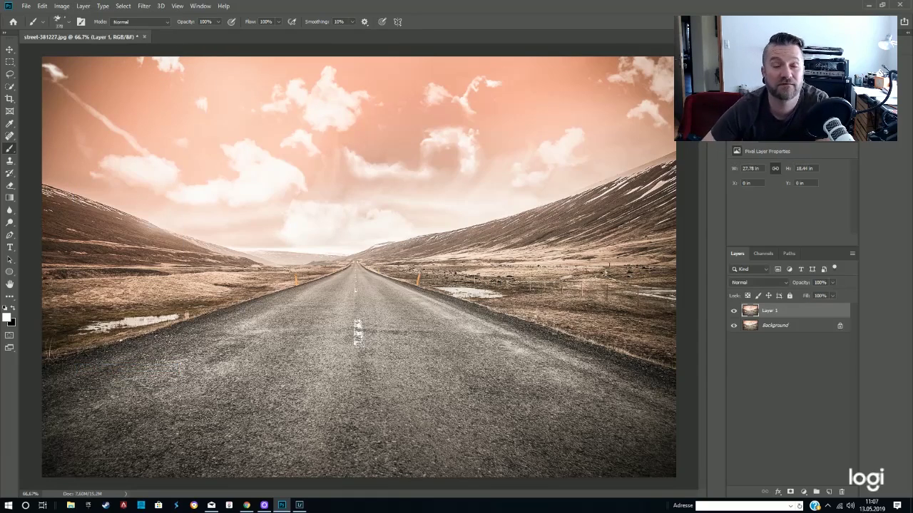
{"action": "left_click", "coordinate": [144, 7]}
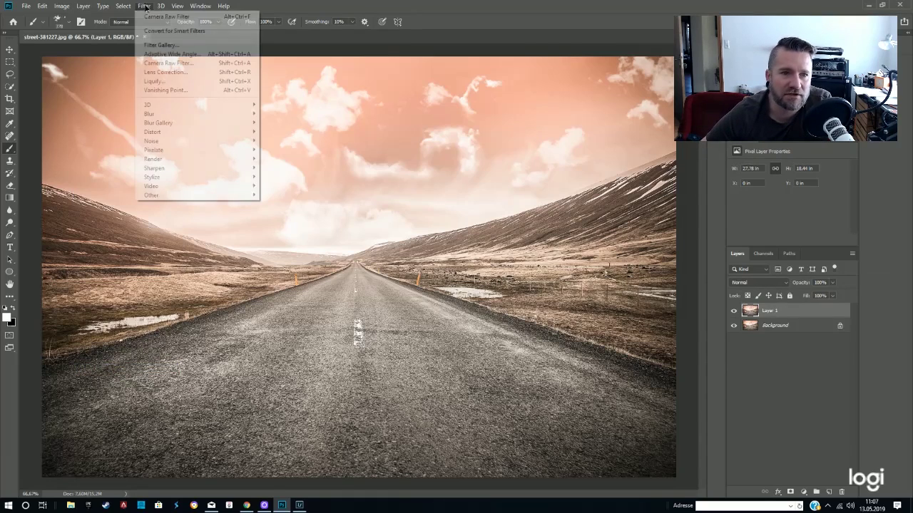
{"action": "mouse_move", "coordinate": [164, 177]}
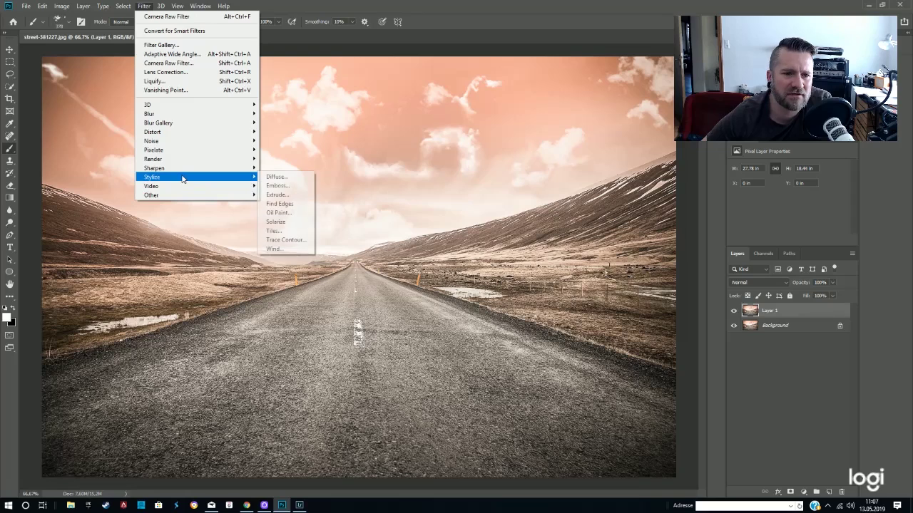
{"action": "left_click", "coordinate": [287, 208]}
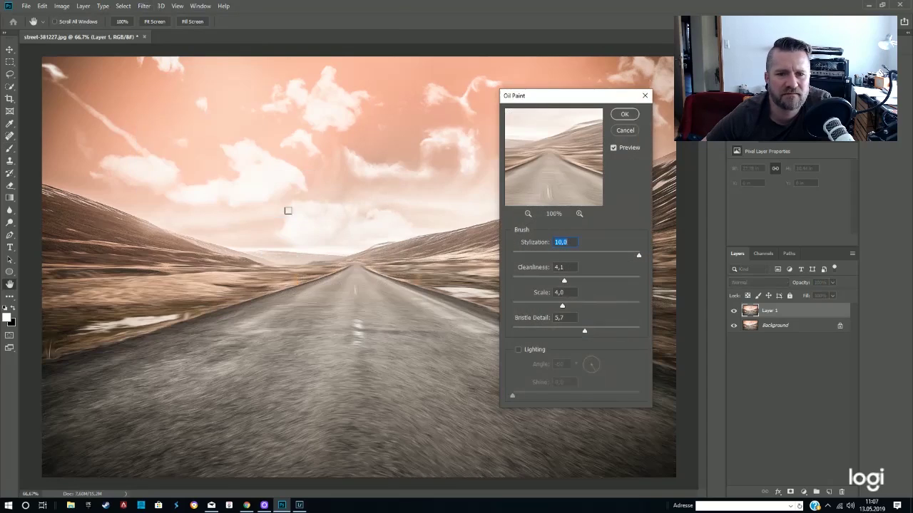
{"action": "left_click", "coordinate": [624, 115]}
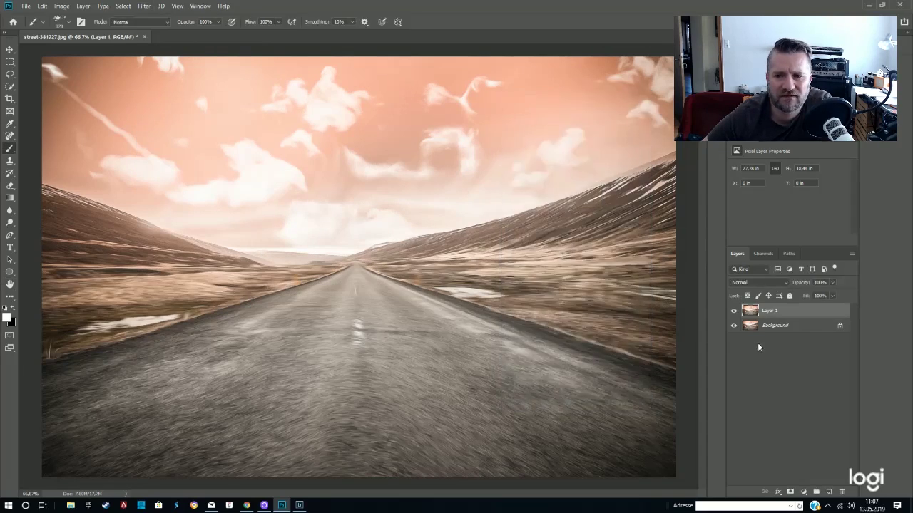
Lower the oil-paint layer to 25% opacity and flatten the image
{"action": "left_click", "coordinate": [833, 282]}
{"action": "left_click_drag", "start_coordinate": [828, 294], "coordinate": [800, 295]}
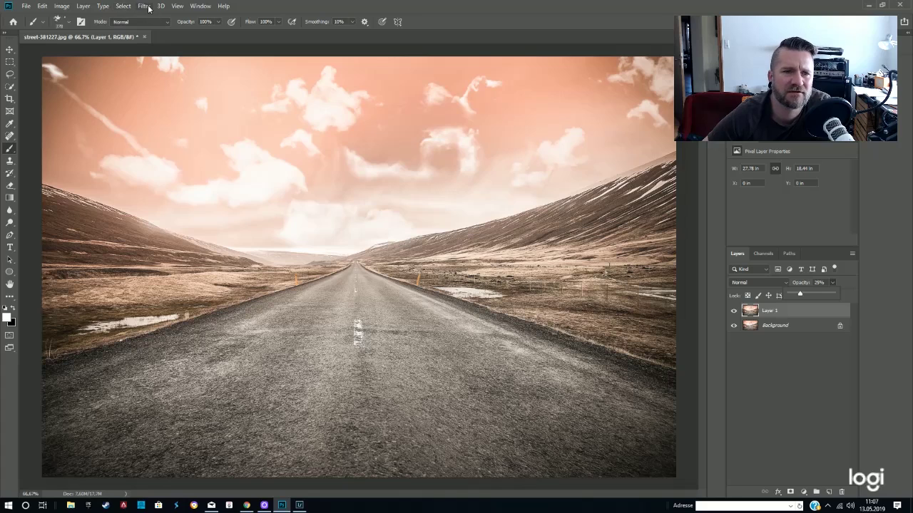
{"action": "left_click", "coordinate": [82, 5]}
{"action": "left_click", "coordinate": [107, 372]}
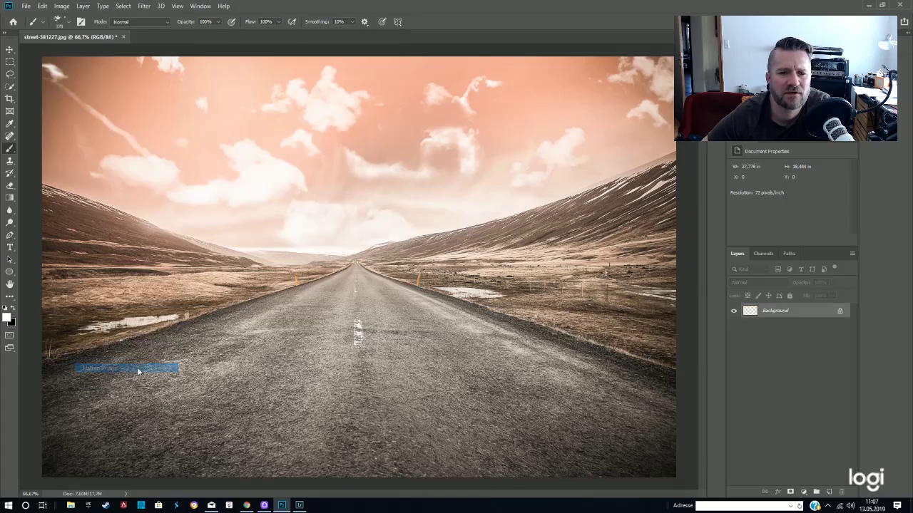
Duplicate the Background and apply Reduce Noise to the copy
{"action": "left_click_drag", "start_coordinate": [745, 314], "coordinate": [828, 492]}
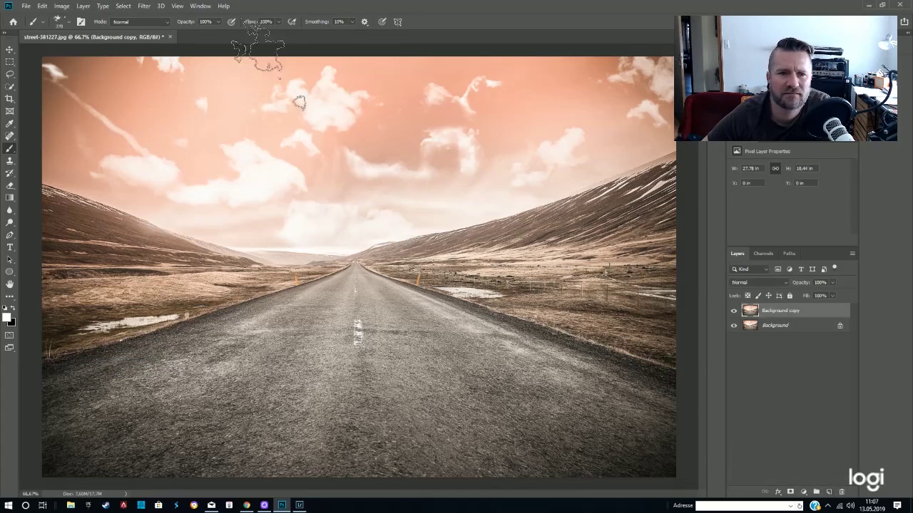
{"action": "left_click", "coordinate": [143, 7]}
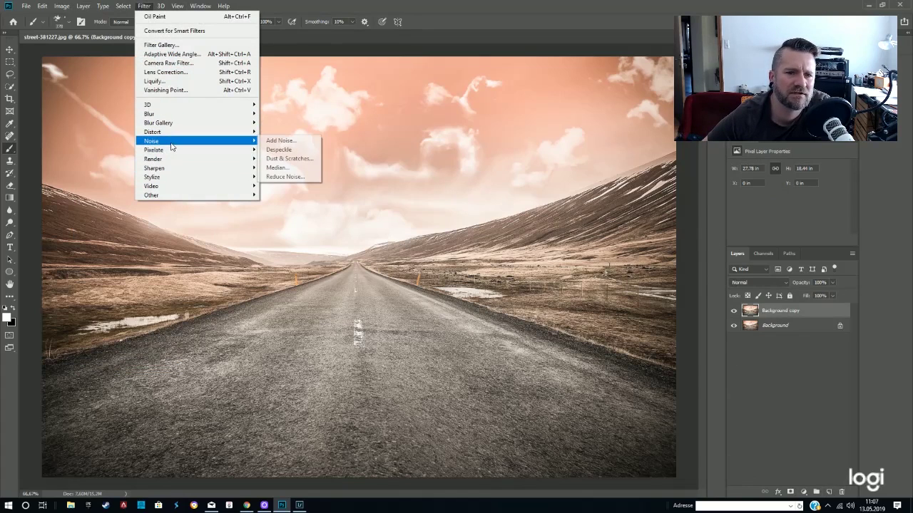
{"action": "left_click", "coordinate": [287, 175]}
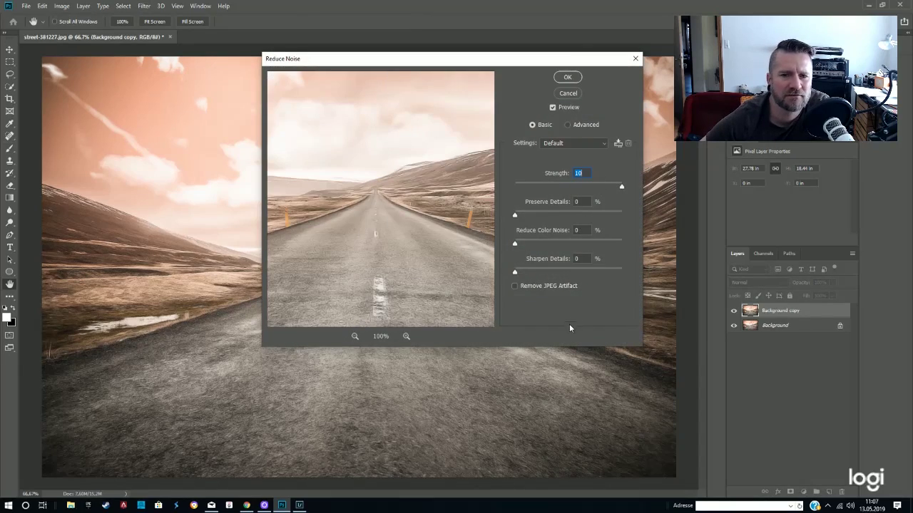
{"action": "left_click", "coordinate": [394, 185]}
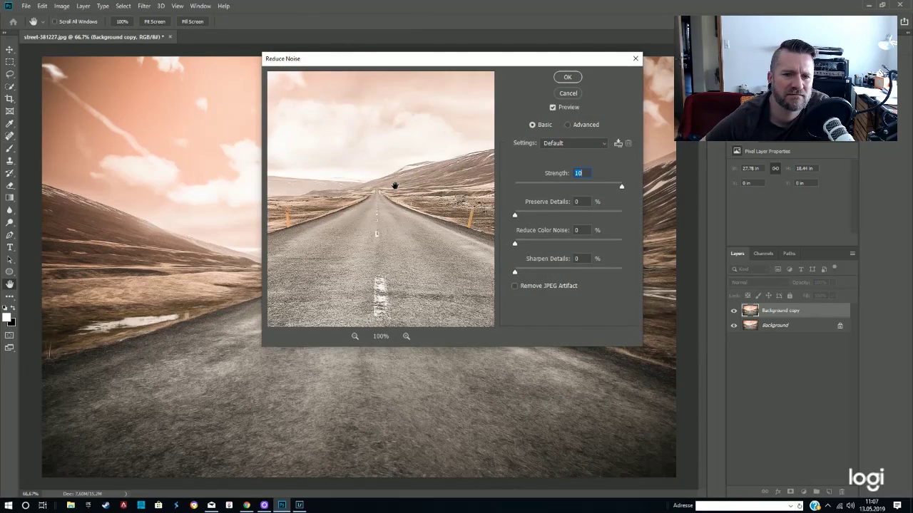
{"action": "left_click", "coordinate": [565, 77]}
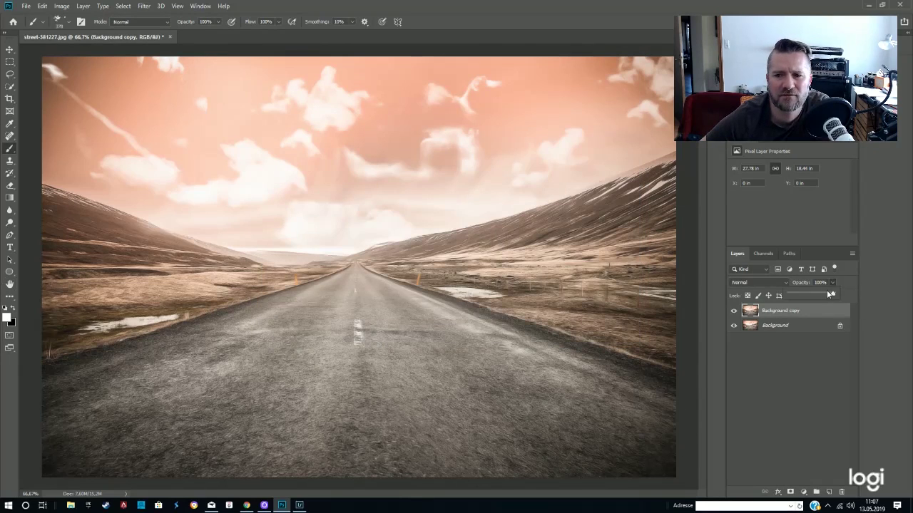
Set the noise-reduced layer to 25% opacity and flatten the image
{"action": "left_click_drag", "start_coordinate": [815, 294], "coordinate": [806, 294]}
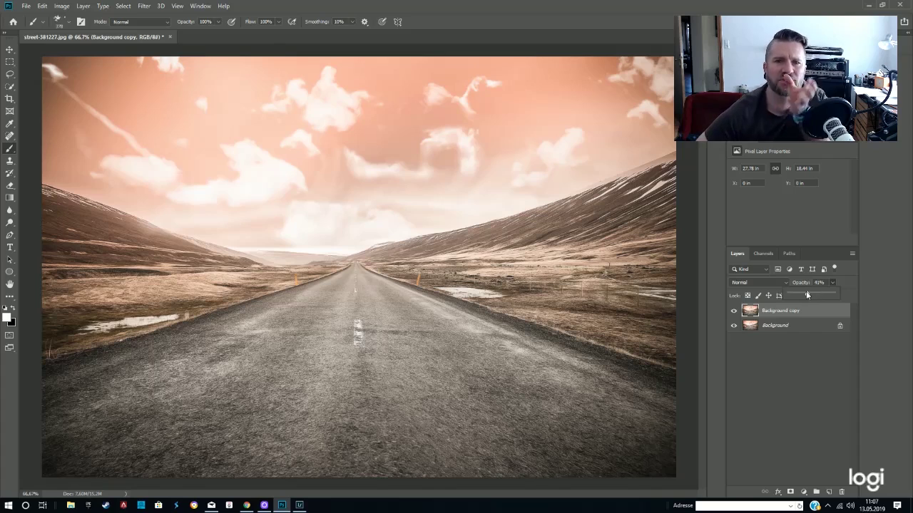
{"action": "left_click_drag", "start_coordinate": [807, 294], "coordinate": [802, 295]}
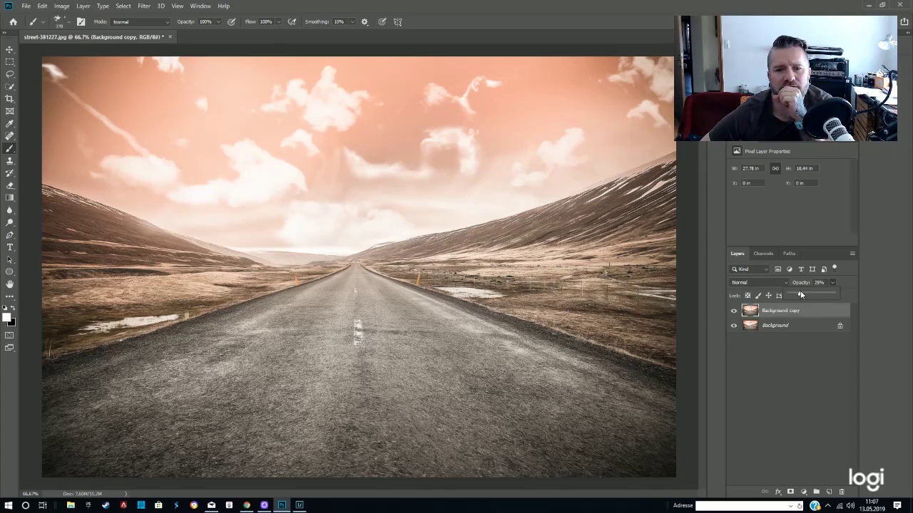
{"action": "left_click", "coordinate": [734, 312]}
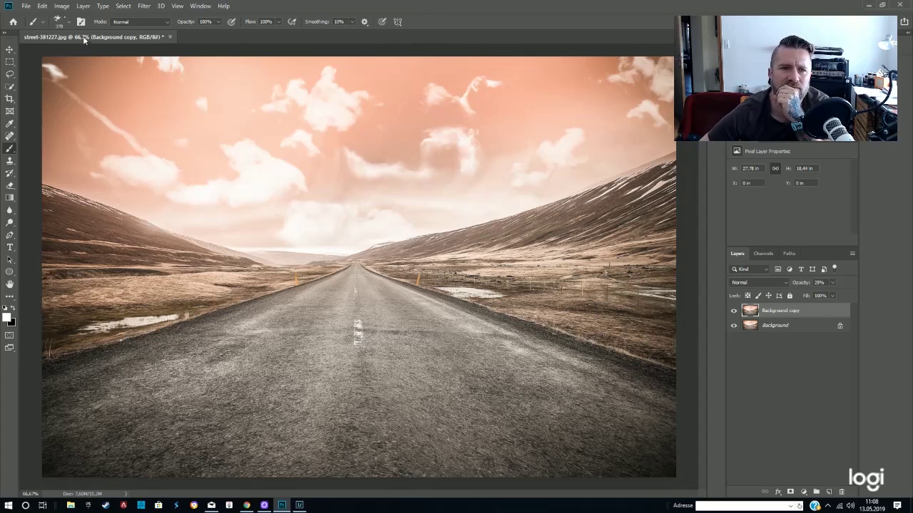
{"action": "left_click", "coordinate": [81, 6]}
{"action": "left_click", "coordinate": [114, 370]}
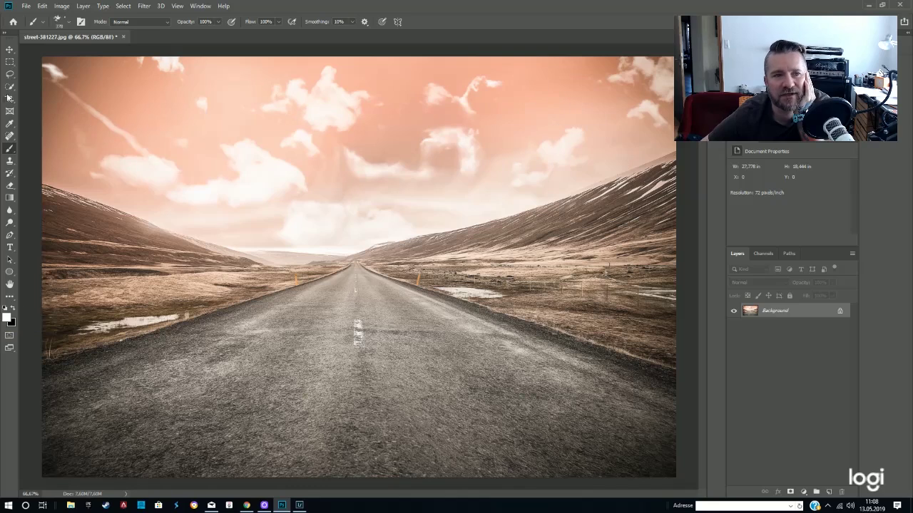
{"action": "left_click", "coordinate": [9, 50]}
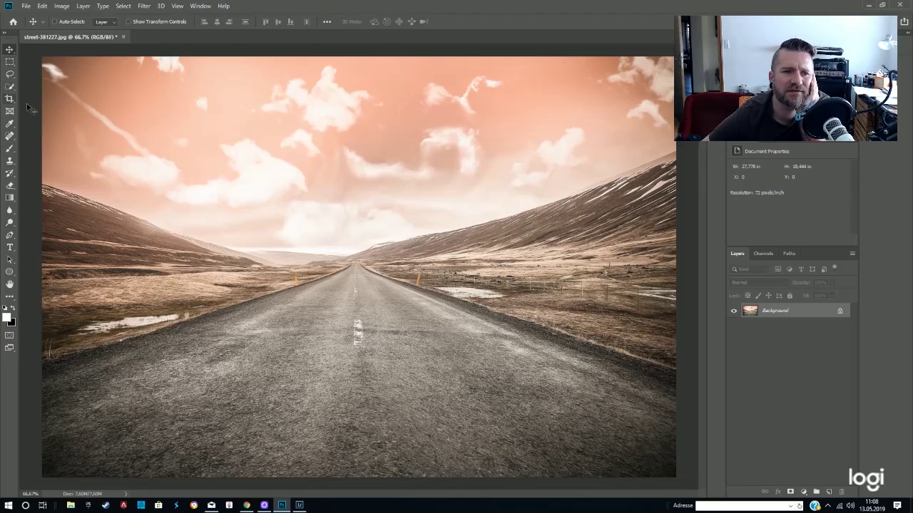
Marquee-select the sky band down to the horizon
{"action": "left_click", "coordinate": [10, 62]}
{"action": "left_click_drag", "start_coordinate": [36, 54], "coordinate": [699, 255]}
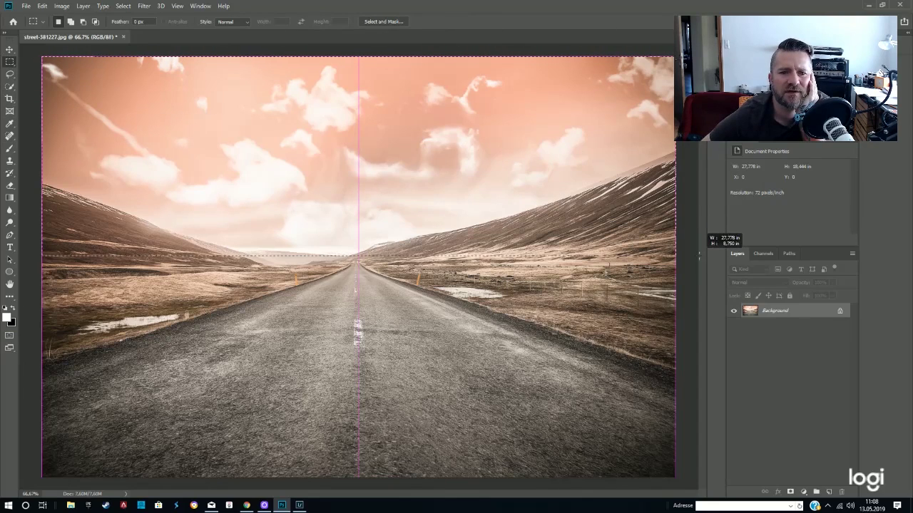
{"action": "left_click_drag", "start_coordinate": [698, 255], "coordinate": [699, 251]}
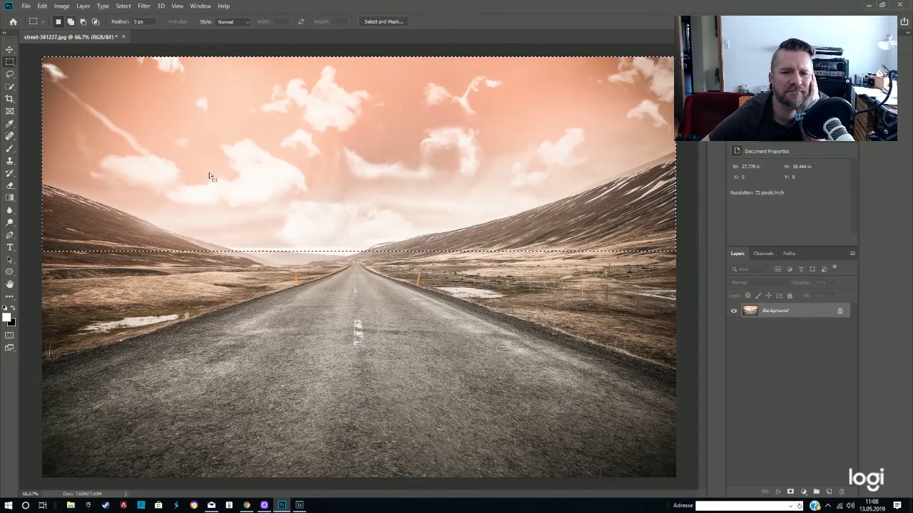
Duplicate the layer and slightly reshape the sky with a Perspective transform
{"action": "mouse_move", "coordinate": [751, 318]}
{"action": "left_mouse_down"}
{"action": "mouse_move", "coordinate": [834, 483]}
{"action": "mouse_move", "coordinate": [829, 492]}
{"action": "left_mouse_up"}
{"action": "left_click", "coordinate": [42, 6]}
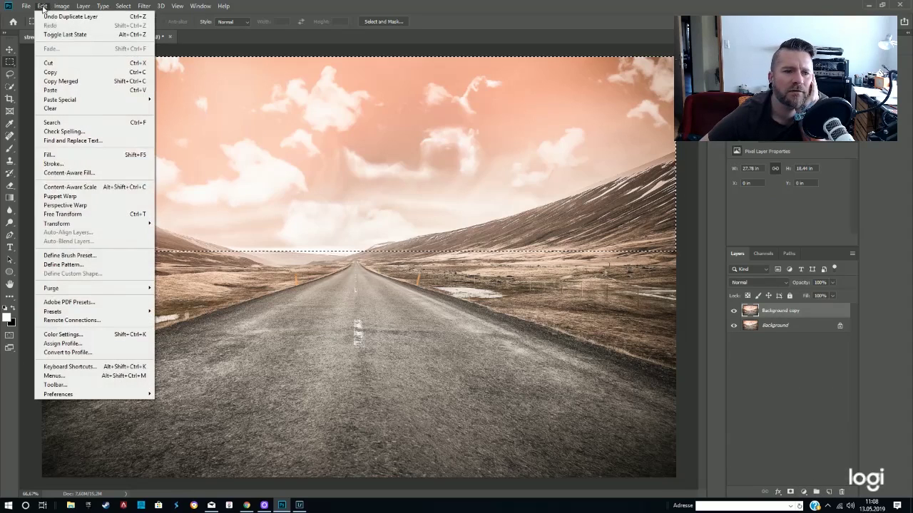
{"action": "mouse_move", "coordinate": [57, 223]}
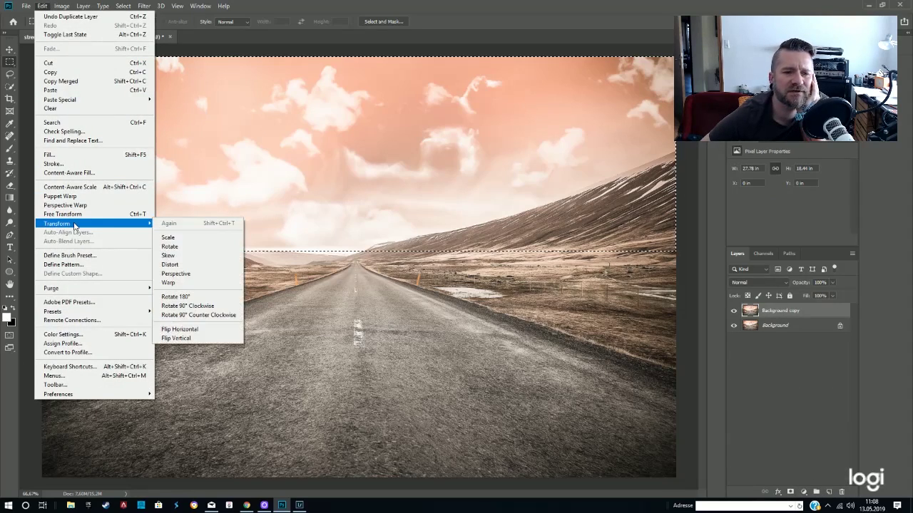
{"action": "left_click", "coordinate": [175, 274]}
{"action": "mouse_move", "coordinate": [41, 242]}
{"action": "left_mouse_down"}
{"action": "mouse_move", "coordinate": [41, 231]}
{"action": "mouse_move", "coordinate": [45, 246]}
{"action": "left_mouse_up"}
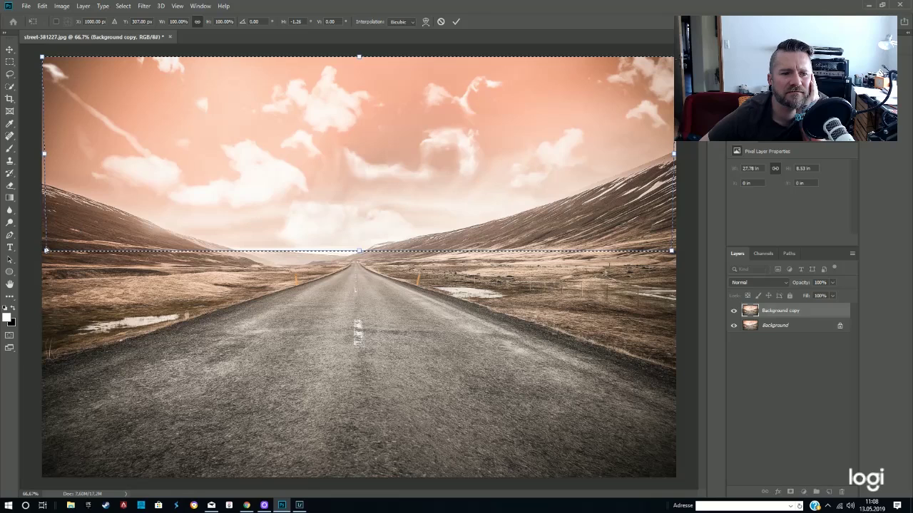
{"action": "left_click_drag", "start_coordinate": [45, 250], "coordinate": [43, 251]}
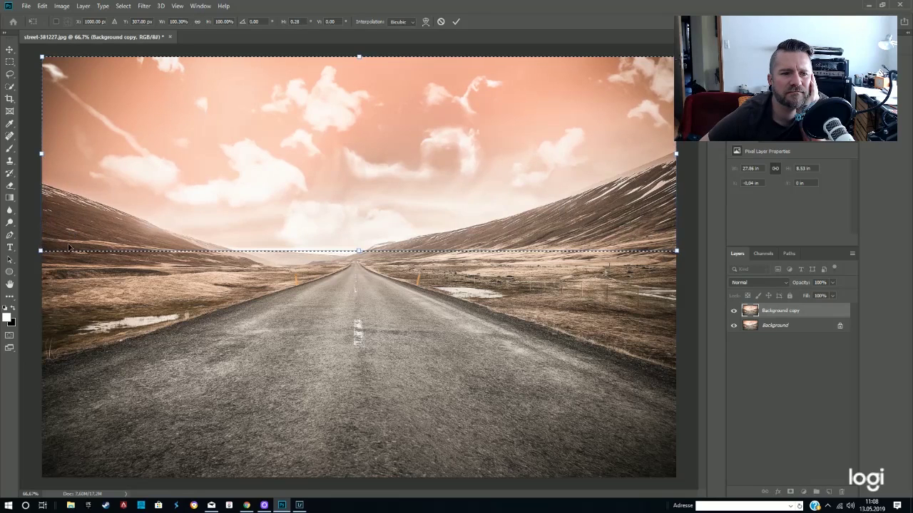
{"action": "key", "text": "Return"}
Restore the sky selection, merge the copy down, and deselect
{"action": "left_click", "coordinate": [121, 5]}
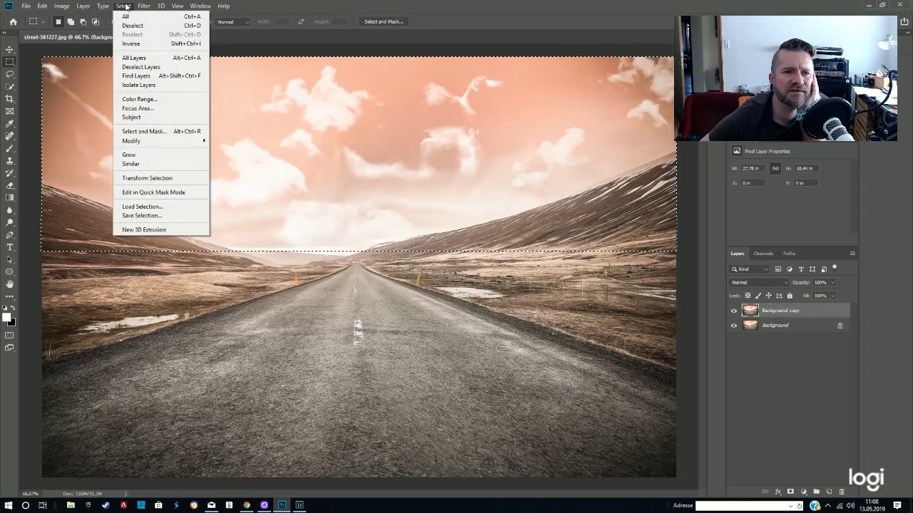
{"action": "left_click", "coordinate": [129, 26]}
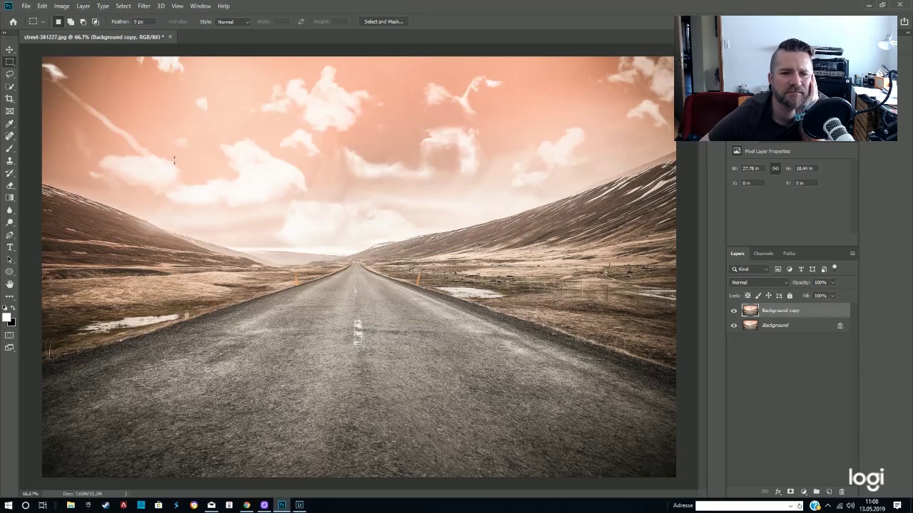
{"action": "key", "text": "ctrl+shift+d"}
{"action": "key", "text": "ctrl+e"}
{"action": "key", "text": "ctrl+d"}
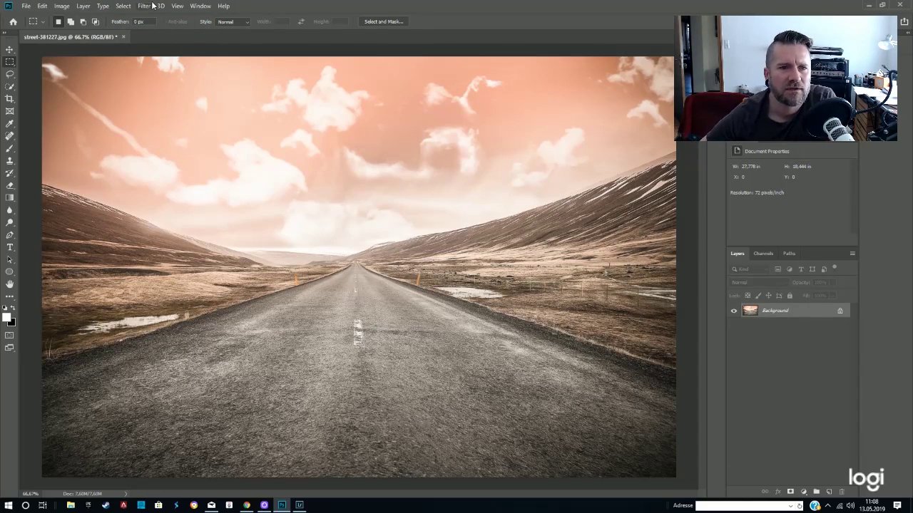
Quick-select the whole sky above the mountains
{"action": "left_click", "coordinate": [146, 7]}
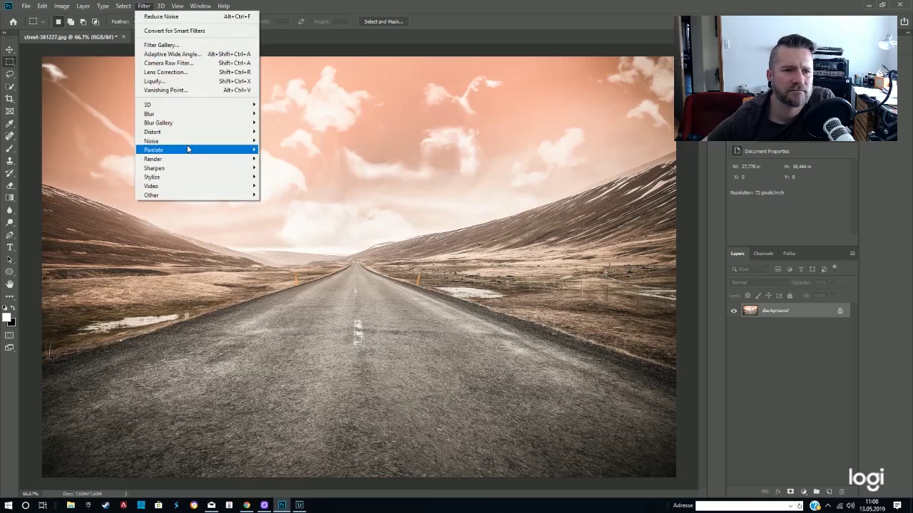
{"action": "mouse_move", "coordinate": [153, 132]}
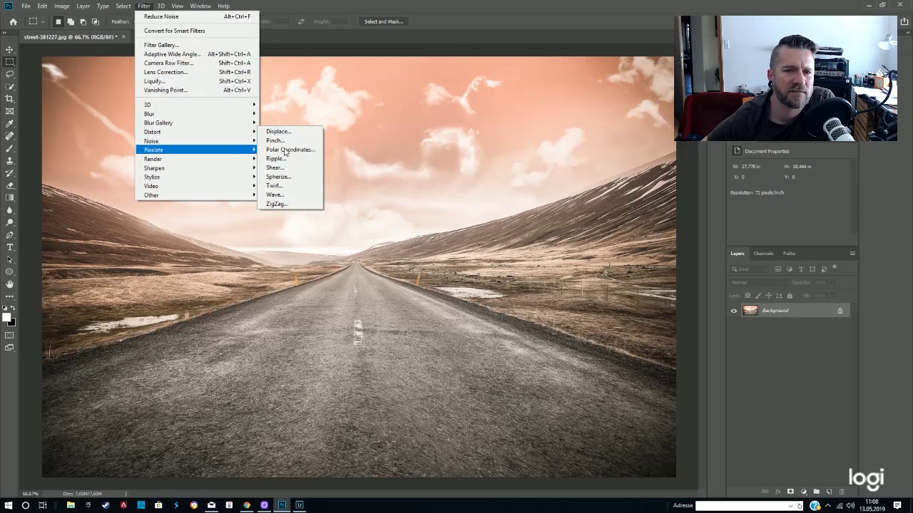
{"action": "left_click", "coordinate": [14, 63]}
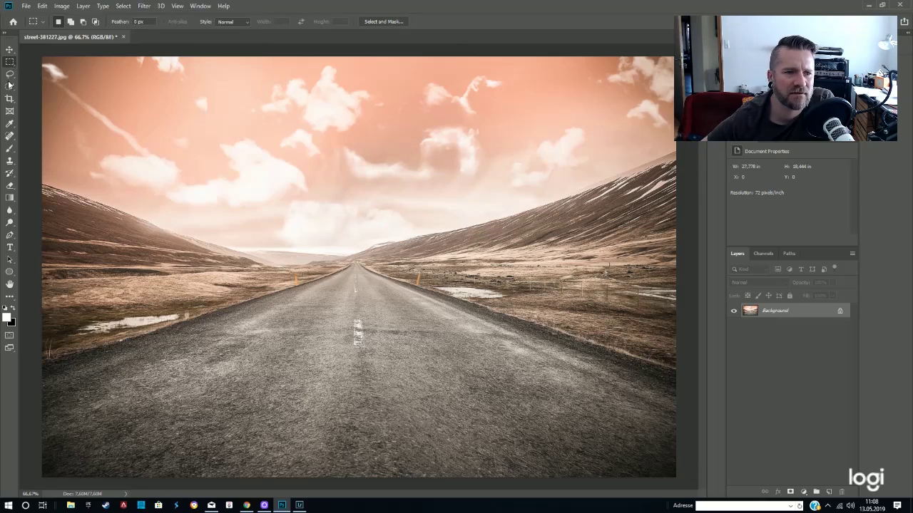
{"action": "left_click", "coordinate": [9, 85]}
{"action": "left_click_drag", "start_coordinate": [83, 89], "coordinate": [483, 109]}
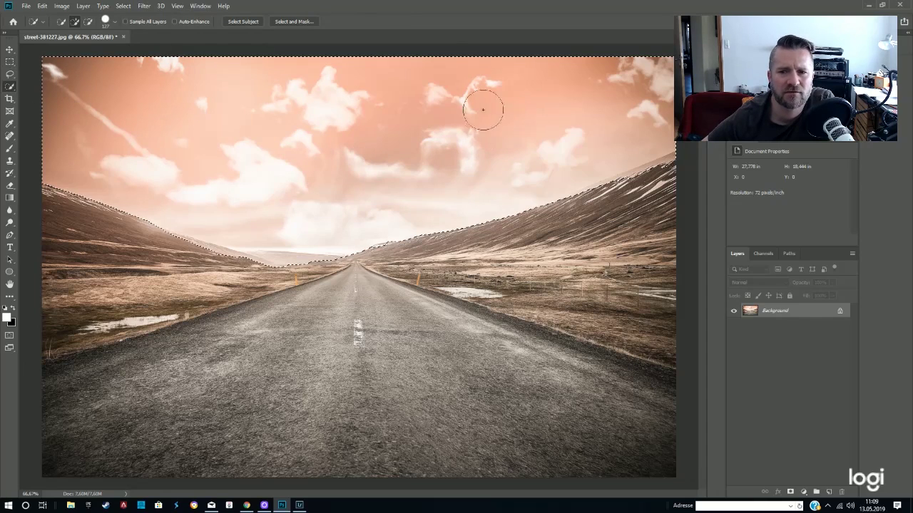
Copy the selected sky onto Layer 1 via Copy and open the Wind filter
{"action": "right_click", "coordinate": [402, 119]}
{"action": "left_click", "coordinate": [428, 187]}
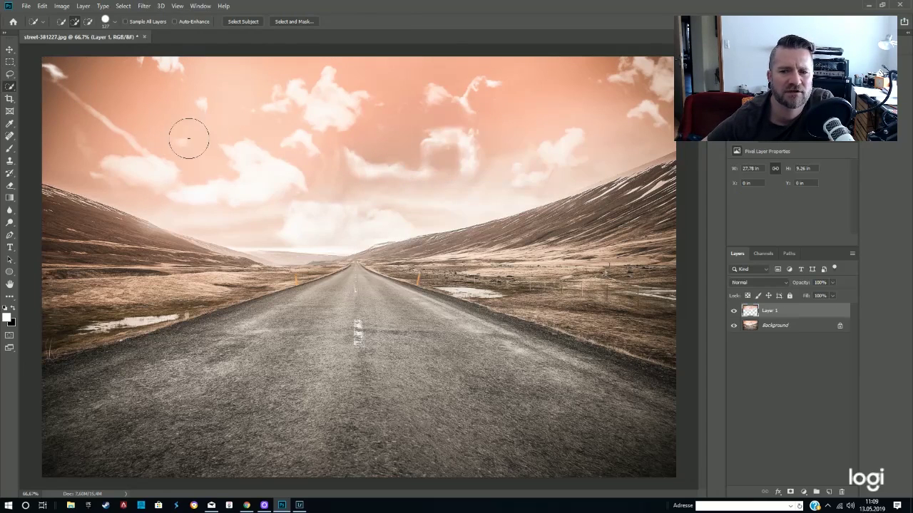
{"action": "left_click", "coordinate": [144, 6]}
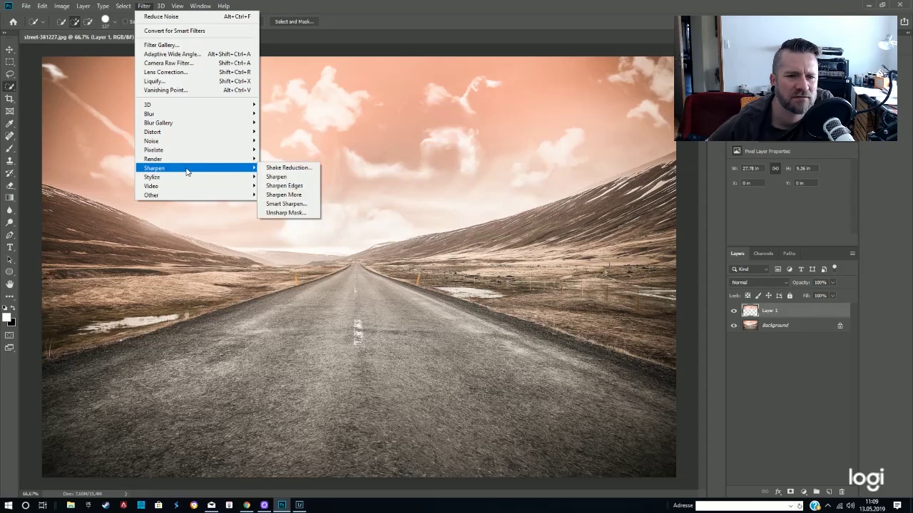
{"action": "mouse_move", "coordinate": [152, 176]}
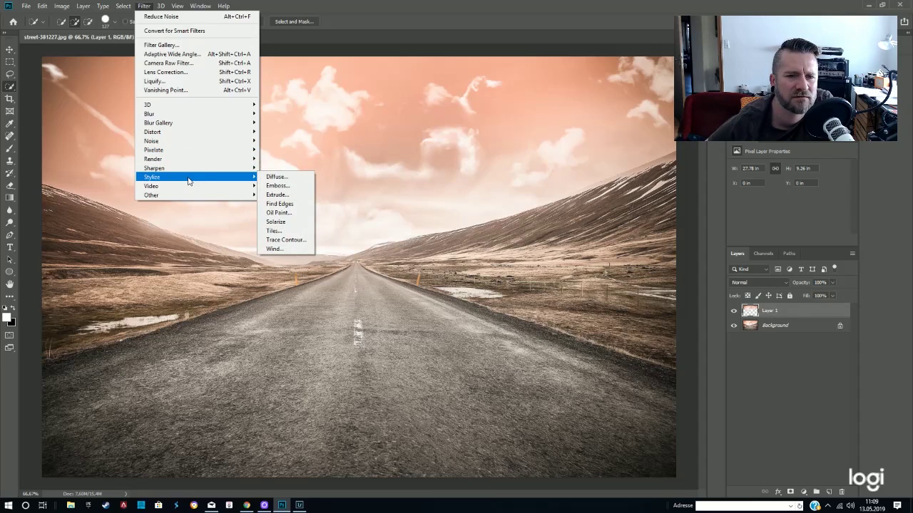
{"action": "left_click", "coordinate": [299, 249]}
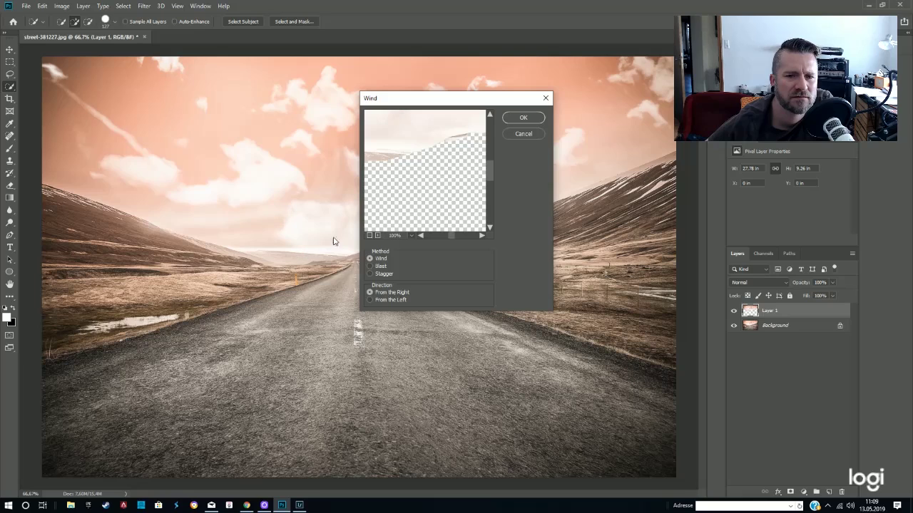
Apply a Stagger Wind to Layer 1, fade it to 22% opacity, and flatten
{"action": "left_click_drag", "start_coordinate": [430, 126], "coordinate": [461, 219]}
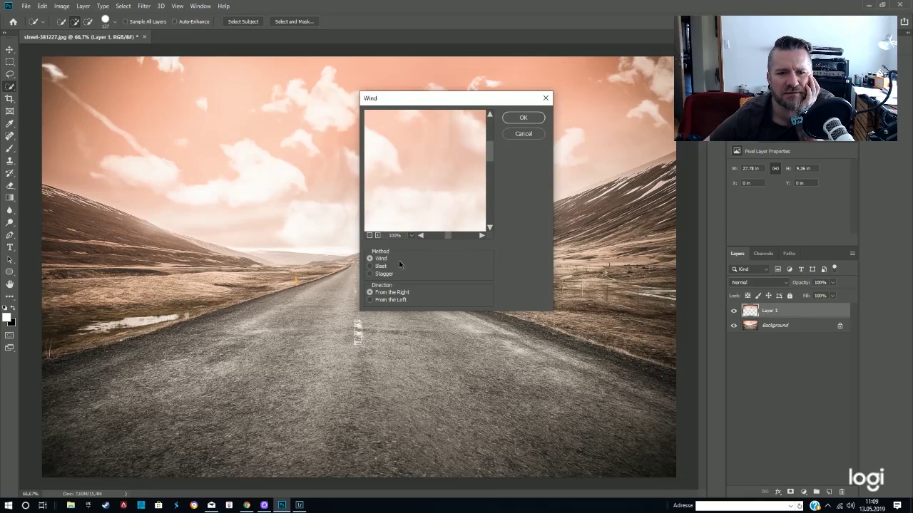
{"action": "left_click", "coordinate": [369, 275]}
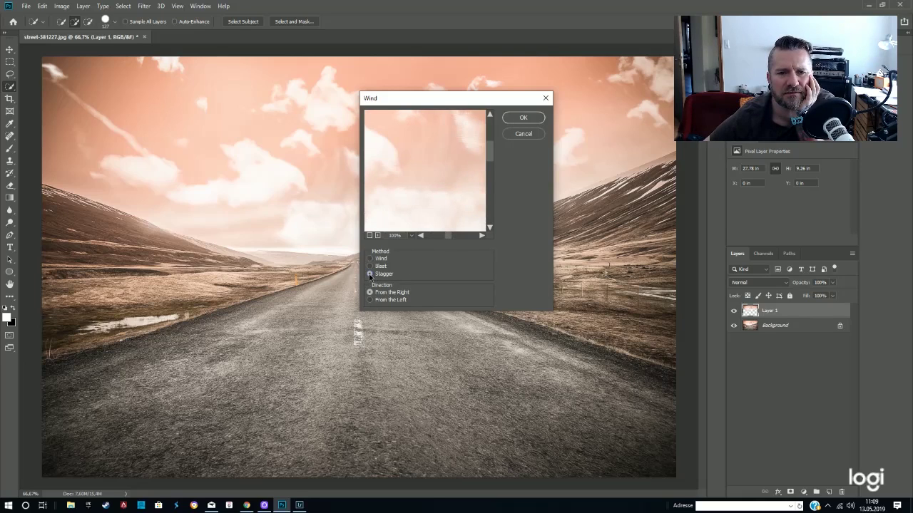
{"action": "left_click", "coordinate": [528, 118]}
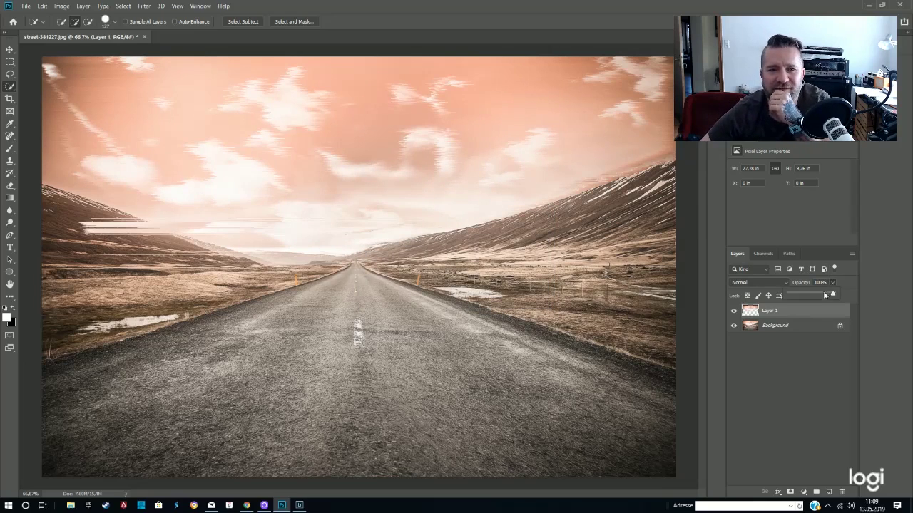
{"action": "left_click_drag", "start_coordinate": [806, 297], "coordinate": [798, 296]}
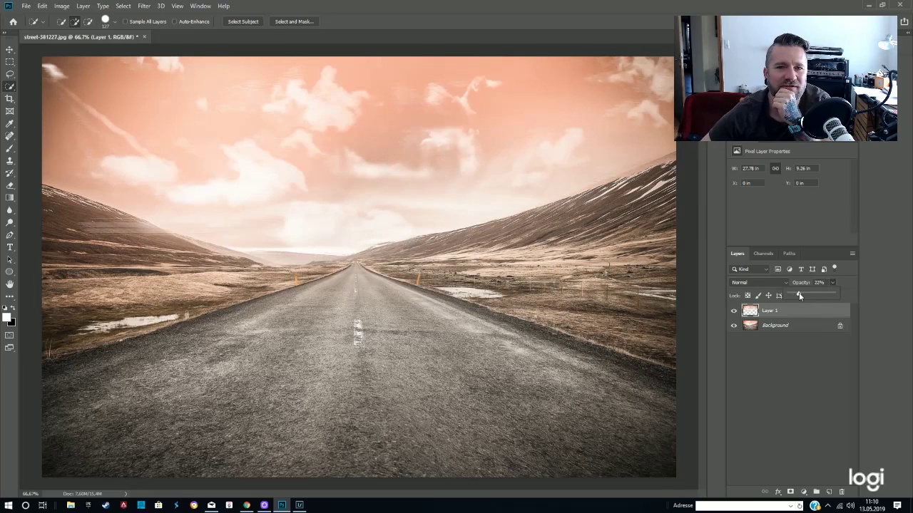
{"action": "right_click", "coordinate": [743, 318]}
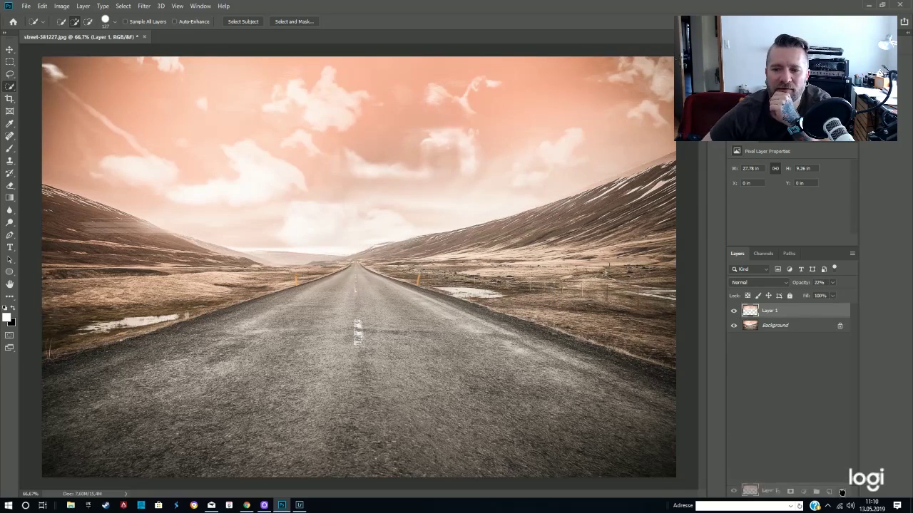
{"action": "left_click", "coordinate": [792, 490]}
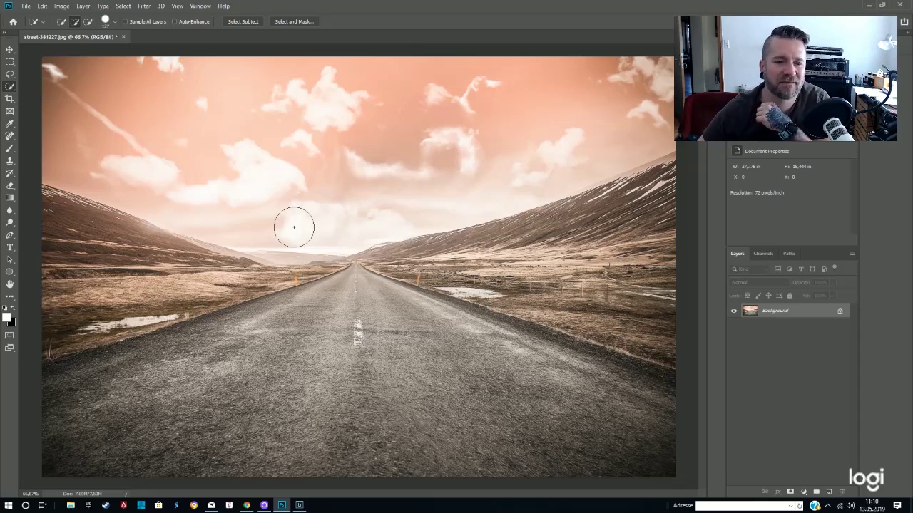
{"action": "left_click", "coordinate": [29, 9]}
{"action": "left_click", "coordinate": [413, 4]}
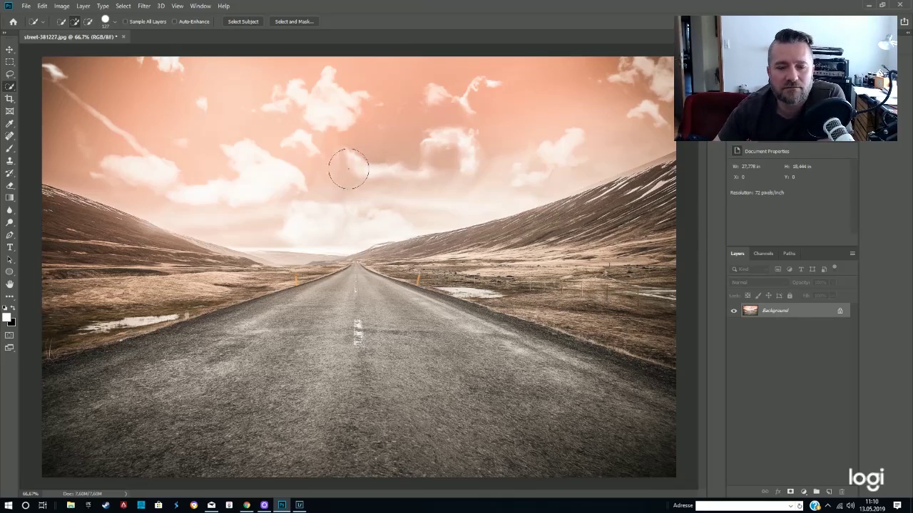
{"action": "left_click", "coordinate": [27, 7]}
{"action": "left_click", "coordinate": [41, 27]}
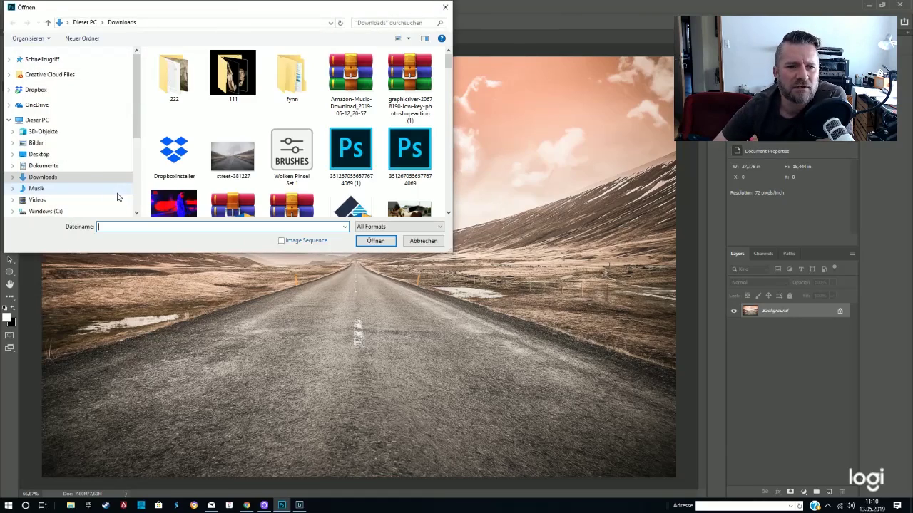
{"action": "double_click", "coordinate": [221, 164]}
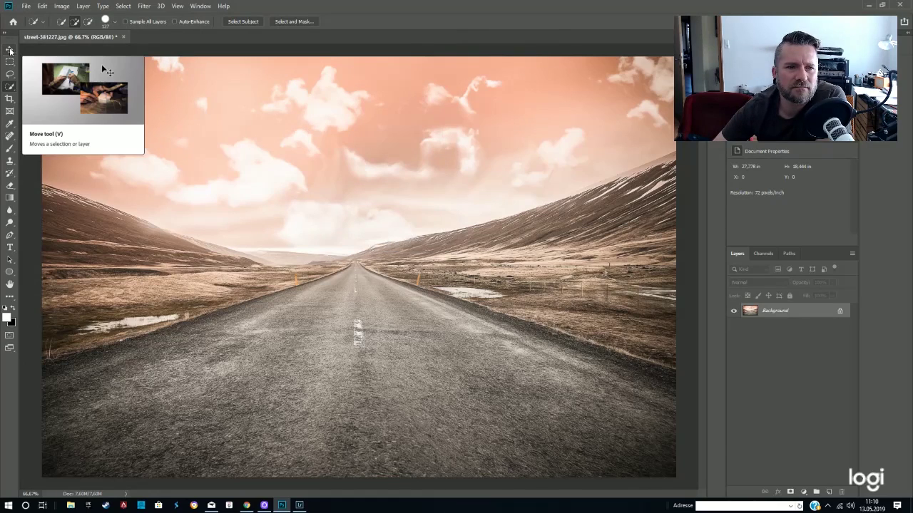
{"action": "left_click", "coordinate": [26, 7]}
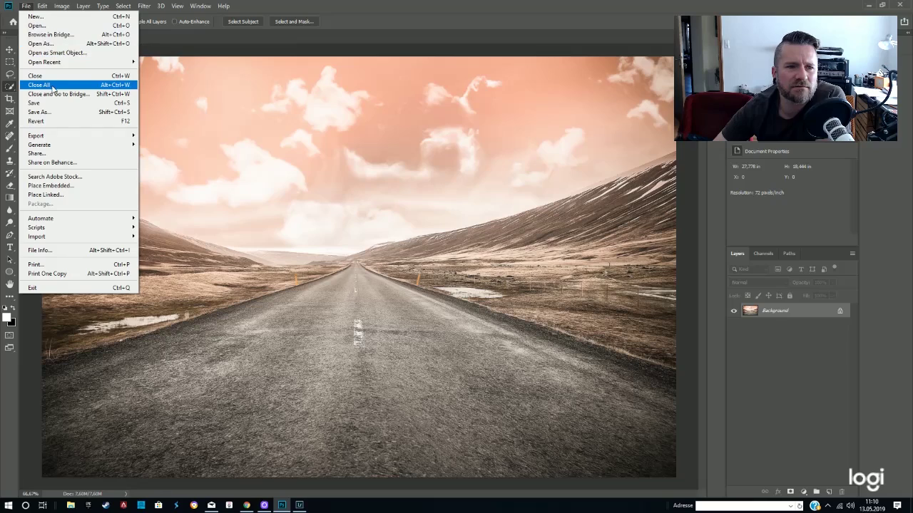
{"action": "key", "text": "Escape"}
{"action": "key", "text": "ctrl+o"}
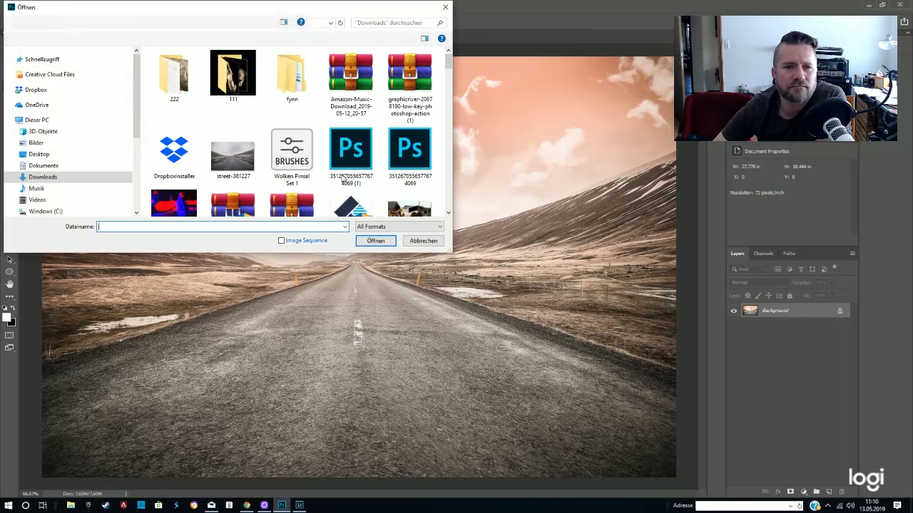
{"action": "key", "text": "Escape"}
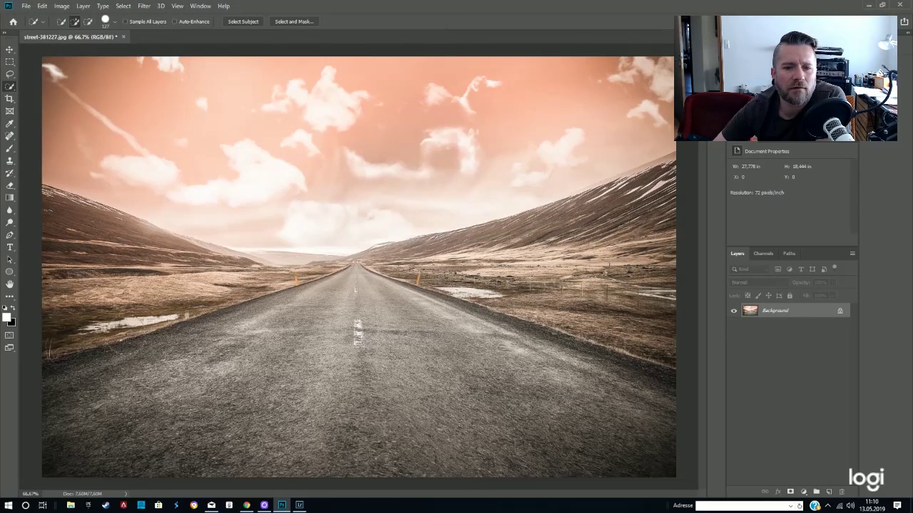
{"action": "left_click", "coordinate": [299, 505]}
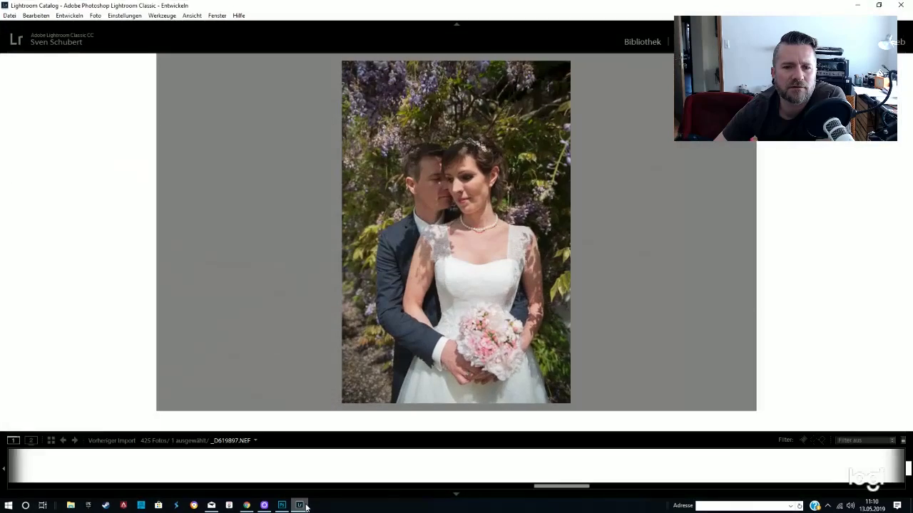
{"action": "left_click", "coordinate": [282, 505]}
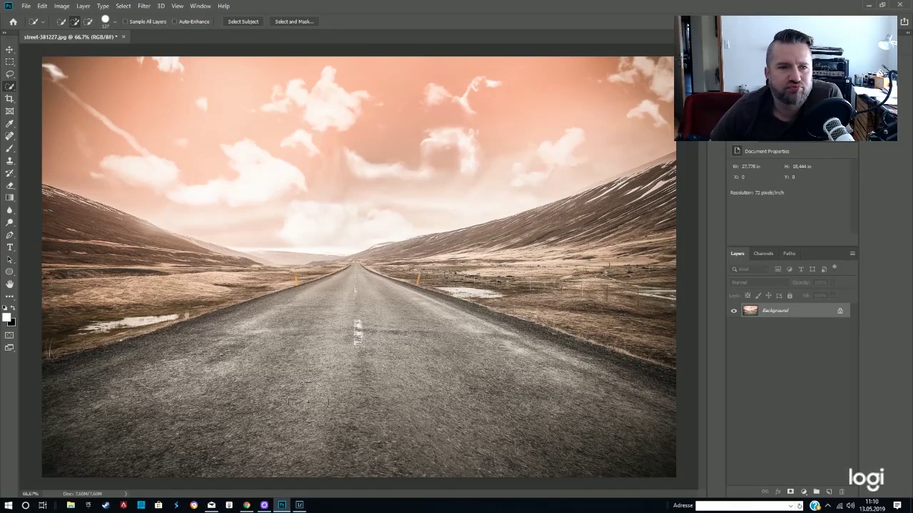
Find and select street-381227 in Downloads via File Explorer, then return to Photoshop
{"action": "left_click", "coordinate": [25, 6]}
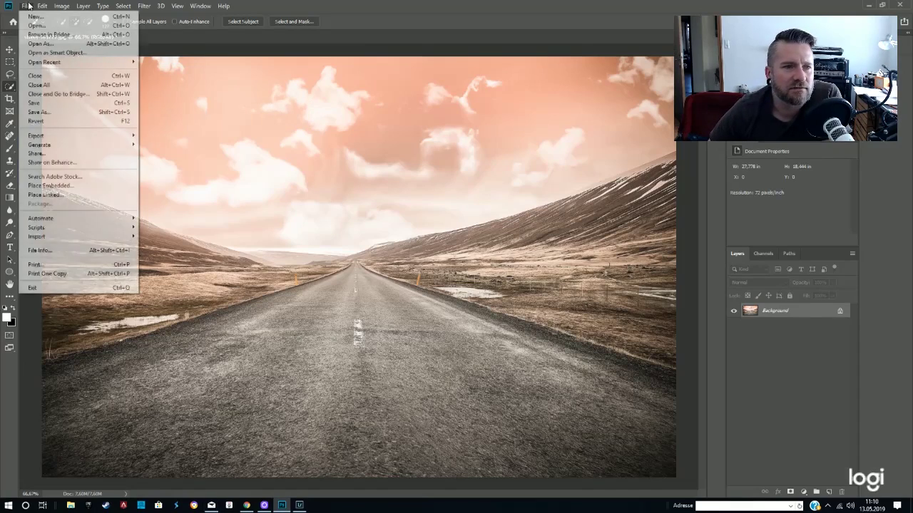
{"action": "left_click", "coordinate": [35, 27]}
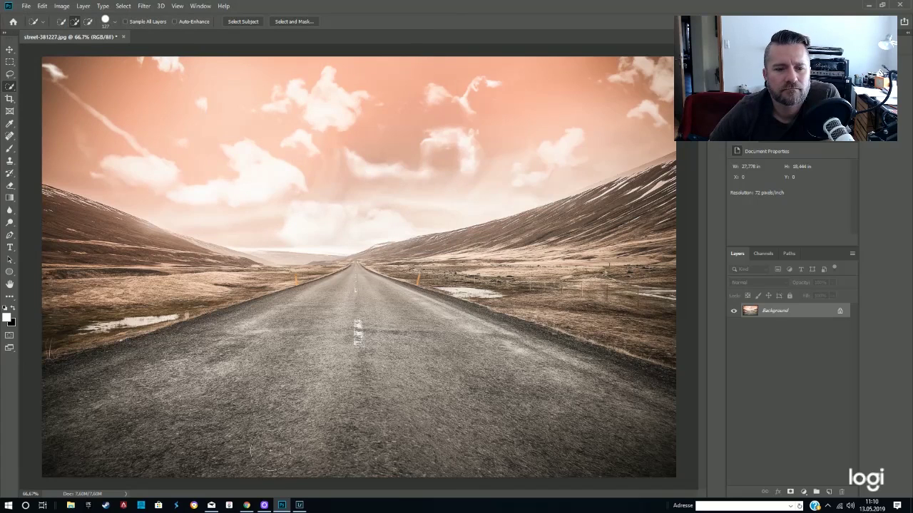
{"action": "left_click", "coordinate": [71, 507]}
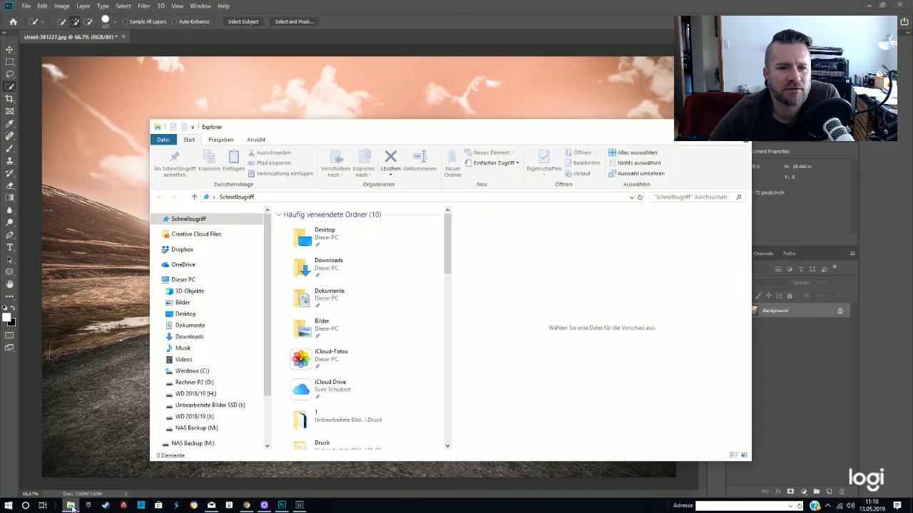
{"action": "left_click", "coordinate": [189, 336]}
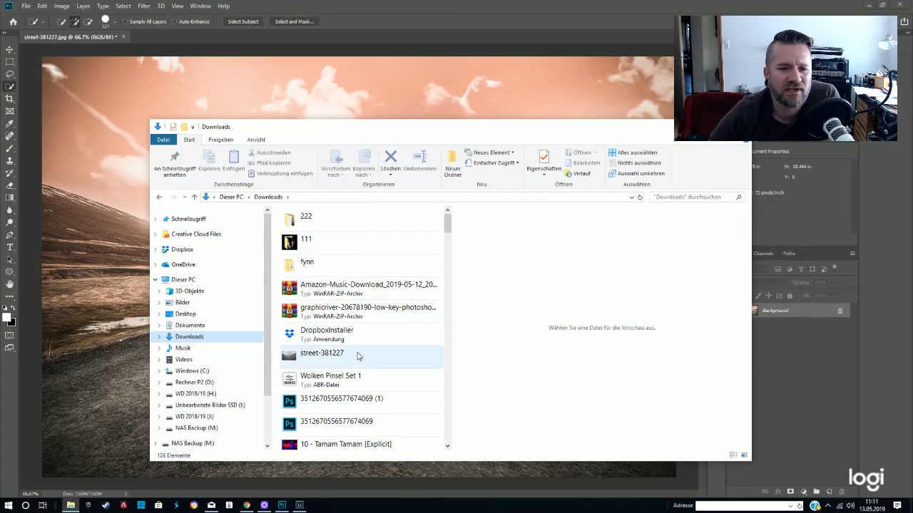
{"action": "left_click", "coordinate": [357, 359]}
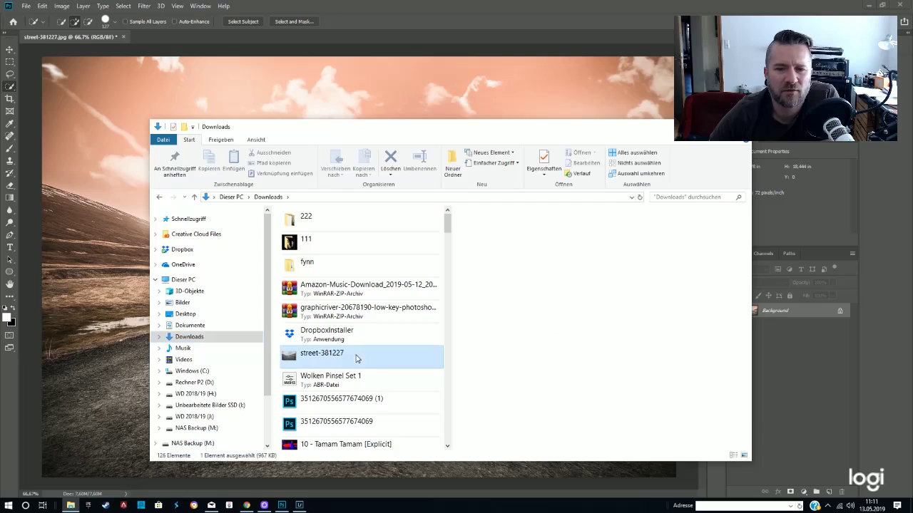
{"action": "left_click_drag", "start_coordinate": [568, 134], "coordinate": [503, 224]}
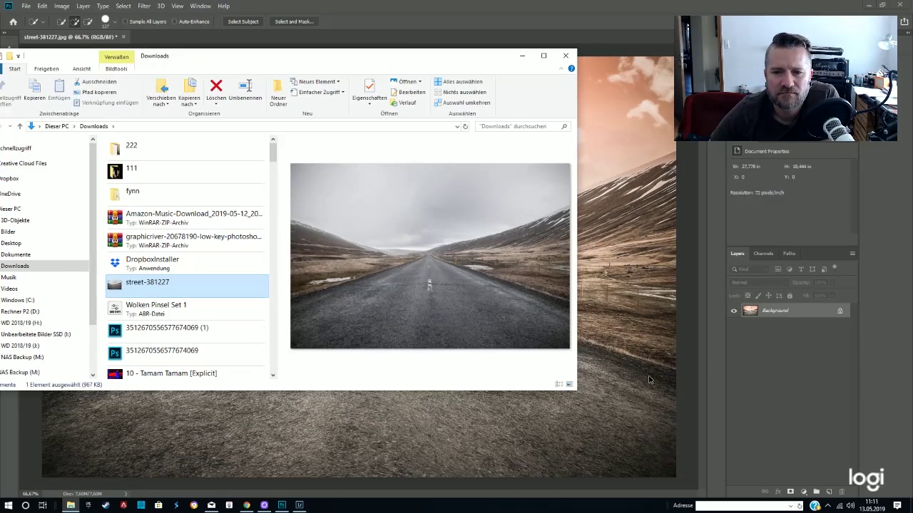
{"action": "left_click", "coordinate": [355, 417]}
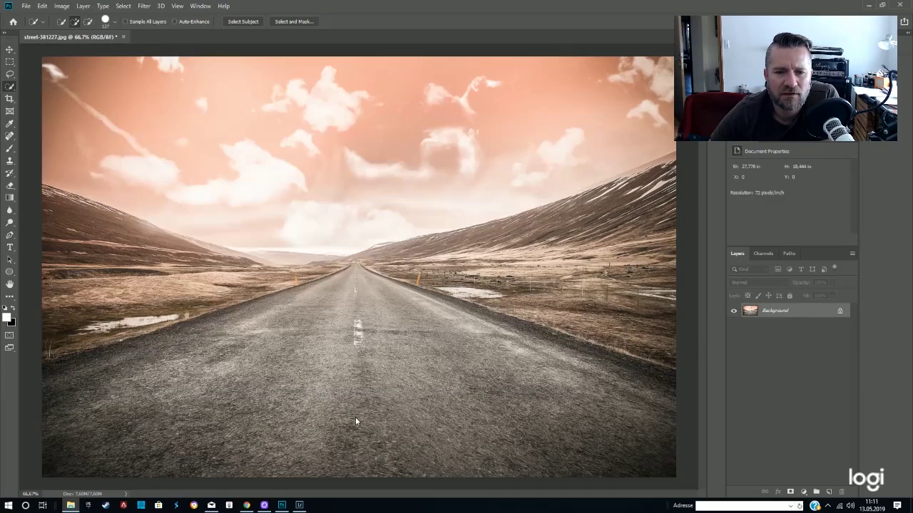
Place the street-381227 photo as a layer fitted to the full canvas width
{"action": "left_click_drag", "start_coordinate": [355, 420], "coordinate": [355, 420]}
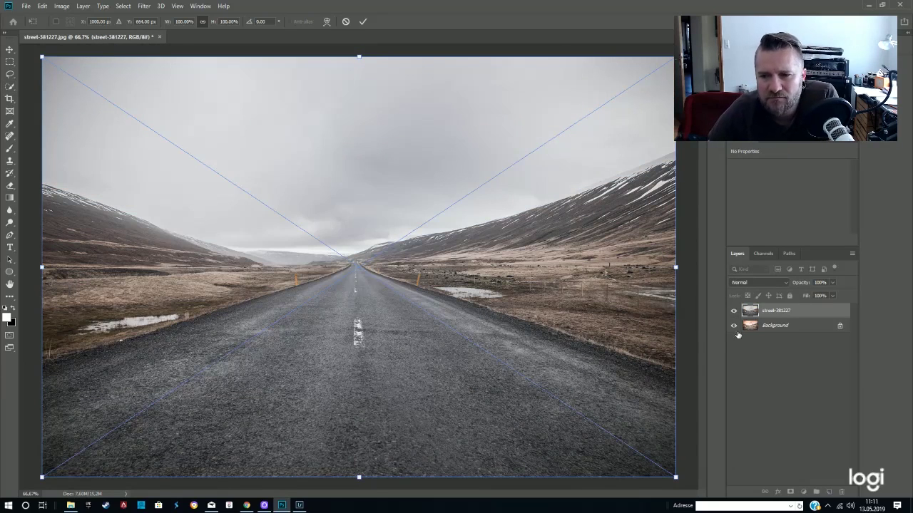
{"action": "mouse_move", "coordinate": [40, 269]}
{"action": "left_mouse_down"}
{"action": "mouse_move", "coordinate": [57, 270]}
{"action": "mouse_move", "coordinate": [42, 270]}
{"action": "left_mouse_up"}
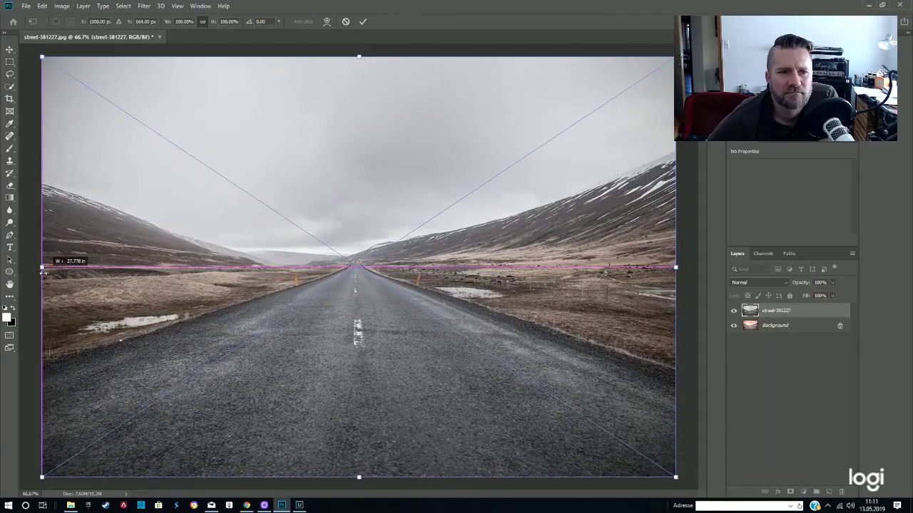
{"action": "key", "text": "Return"}
Draw a rectangular marquee selection over the left half of the street photo
{"action": "key", "text": "w"}
{"action": "left_click", "coordinate": [10, 61]}
{"action": "left_click_drag", "start_coordinate": [41, 56], "coordinate": [356, 512]}
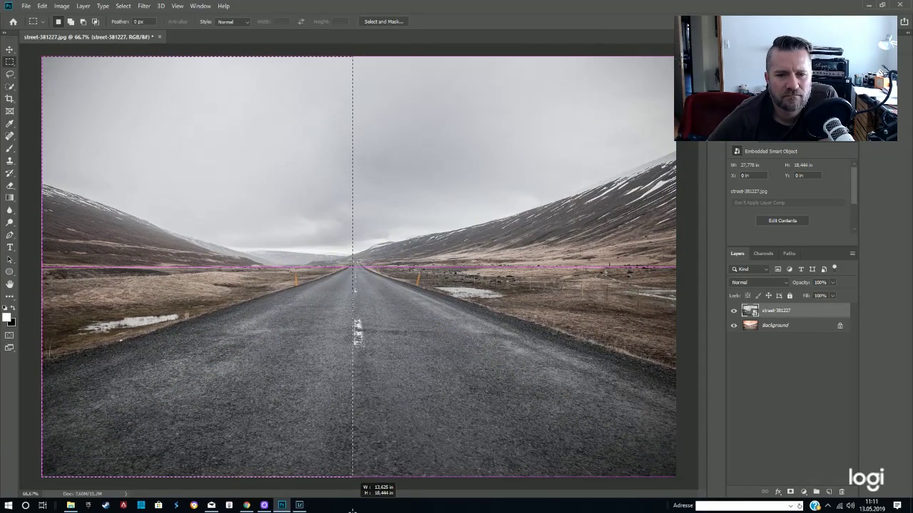
Try copying the left-half selection to a new layer and dismiss the smart object warning
{"action": "right_click", "coordinate": [245, 316]}
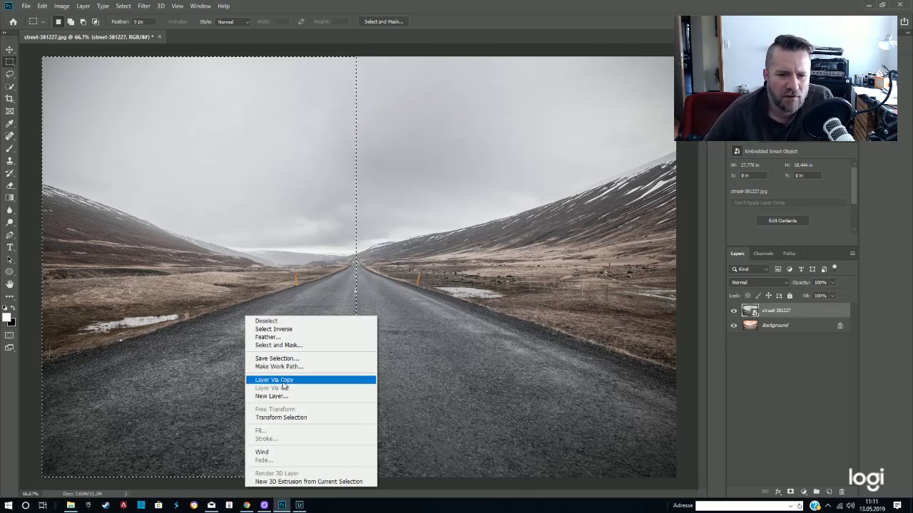
{"action": "left_click", "coordinate": [215, 376]}
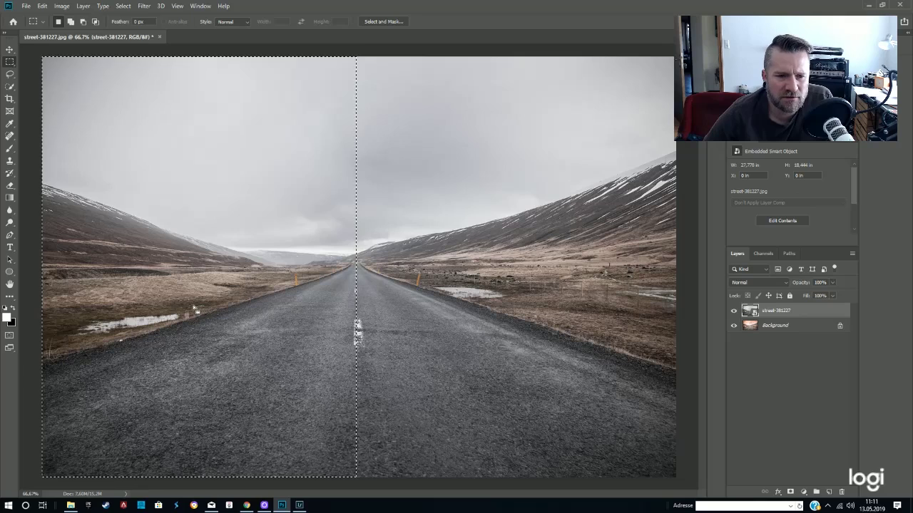
{"action": "key", "text": "Delete"}
{"action": "left_click", "coordinate": [445, 189]}
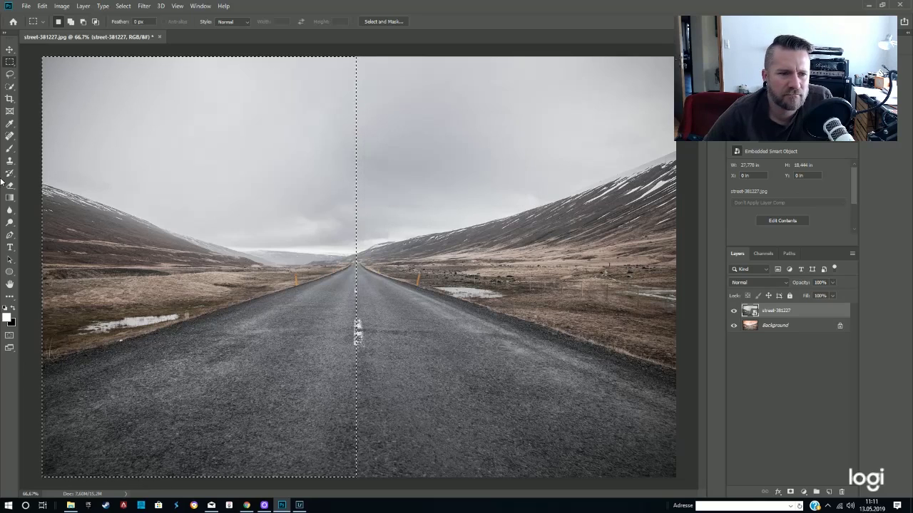
Try erasing on the street-381227 smart object layer with the Eraser
{"action": "left_click", "coordinate": [10, 186]}
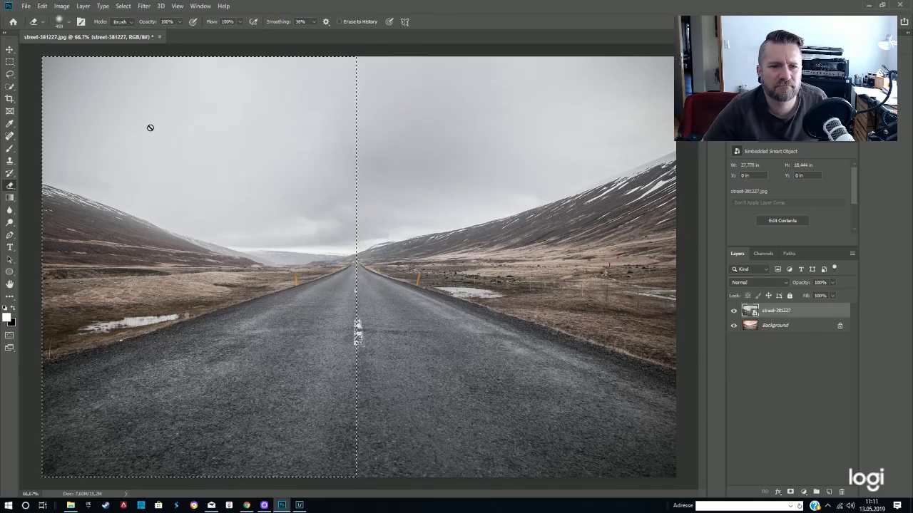
{"action": "right_click", "coordinate": [150, 128]}
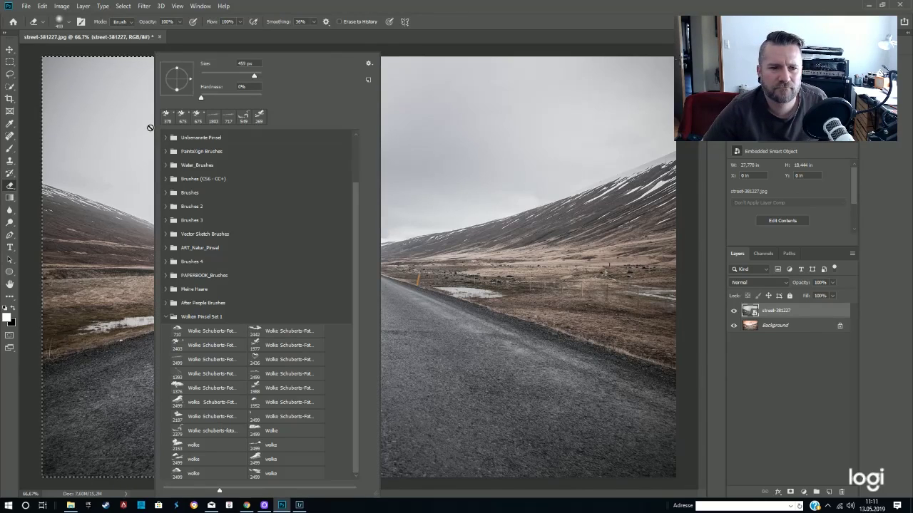
{"action": "left_click", "coordinate": [150, 128]}
{"action": "left_click", "coordinate": [202, 171]}
{"action": "left_click", "coordinate": [481, 195]}
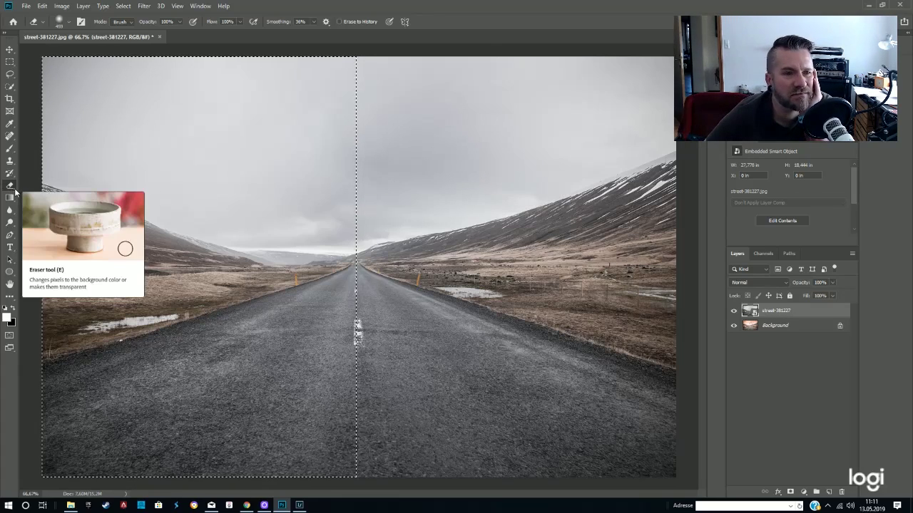
Check the layers under the cursor and inspect the Lasso's selection options without applying anything
{"action": "left_click", "coordinate": [10, 50]}
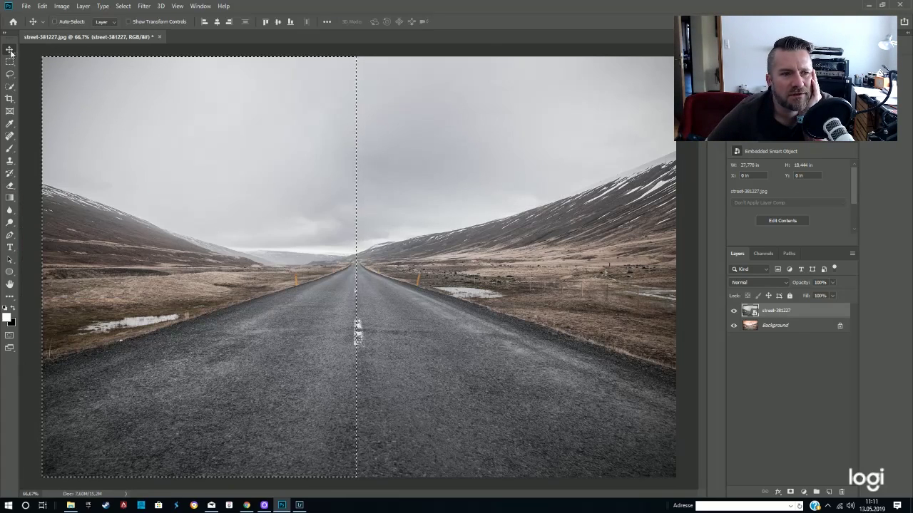
{"action": "right_click", "coordinate": [212, 245]}
{"action": "left_click", "coordinate": [197, 245]}
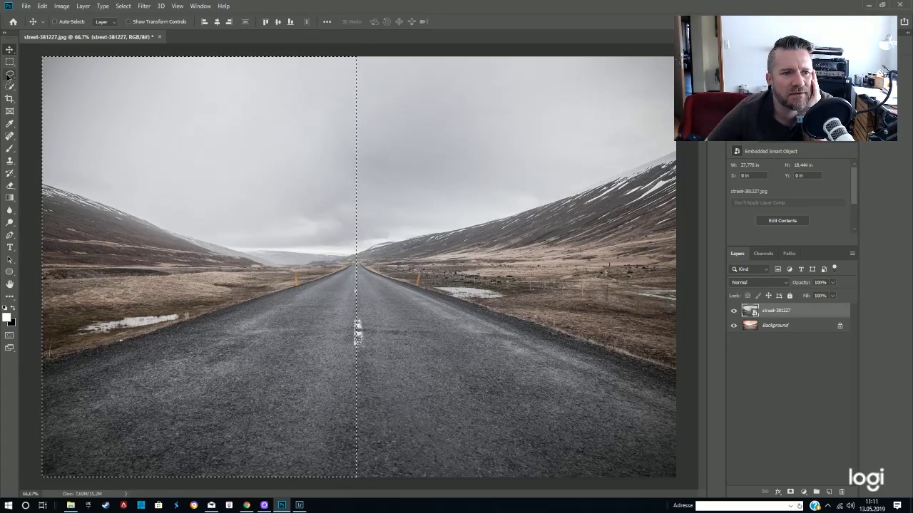
{"action": "left_click", "coordinate": [10, 74]}
{"action": "right_click", "coordinate": [195, 192]}
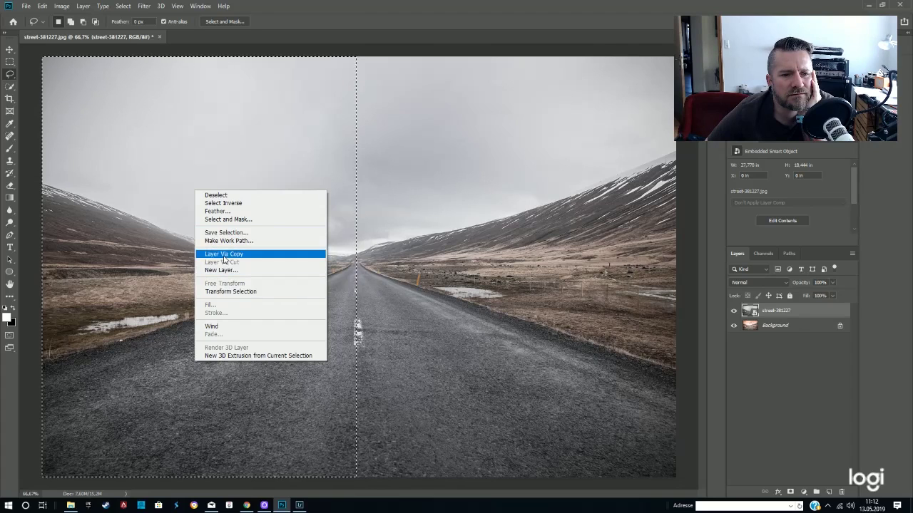
{"action": "left_click", "coordinate": [176, 253]}
Rasterize the street-381227 smart object and erase part of it
{"action": "key", "text": "e"}
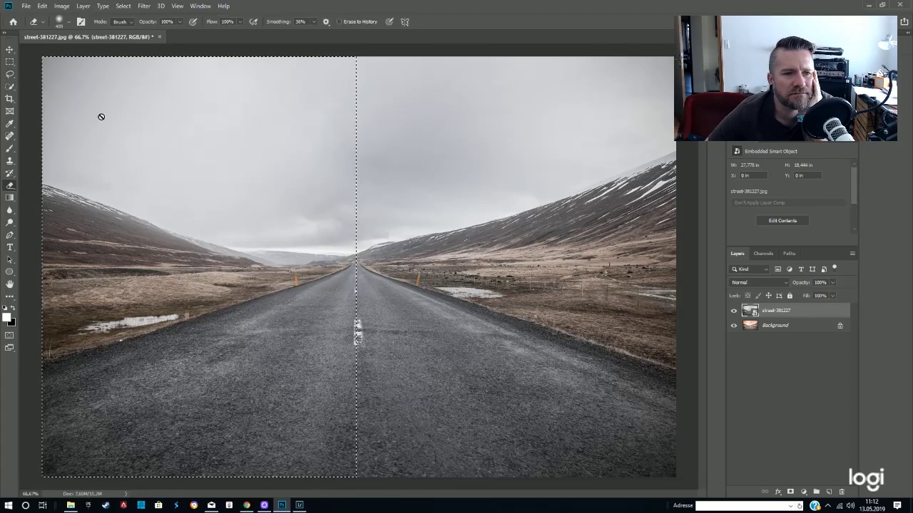
{"action": "left_click", "coordinate": [243, 181]}
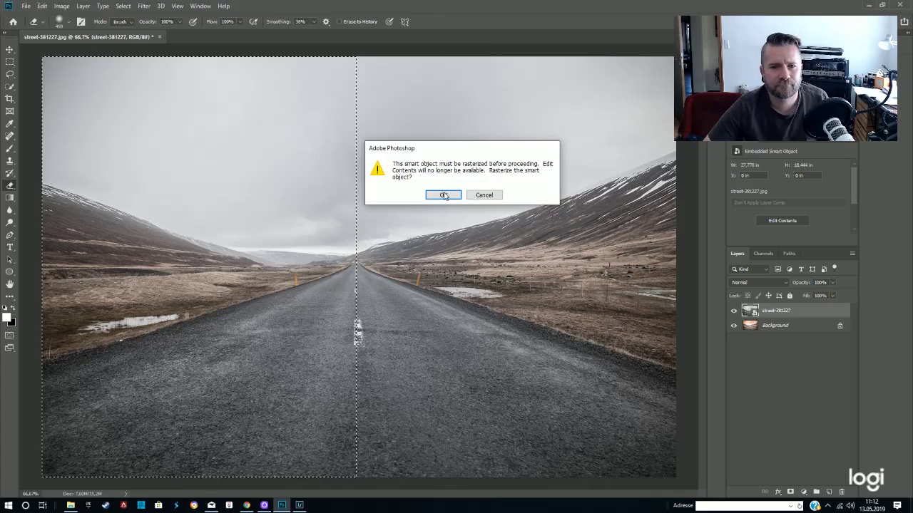
{"action": "left_click", "coordinate": [442, 194]}
{"action": "left_click_drag", "start_coordinate": [430, 184], "coordinate": [233, 206]}
Cut the left-half selection onto a new Layer 1 with Layer Via Cut
{"action": "right_click", "coordinate": [234, 206]}
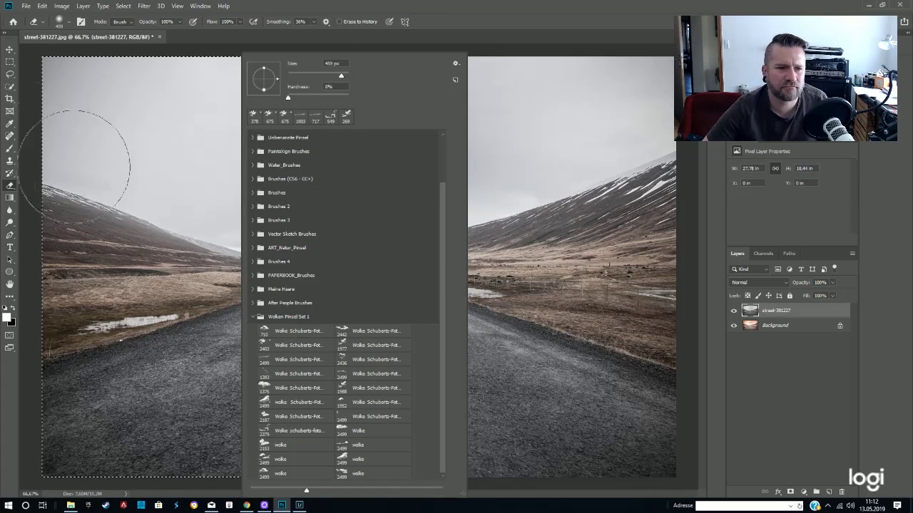
{"action": "left_click", "coordinate": [9, 50]}
{"action": "left_click", "coordinate": [10, 73]}
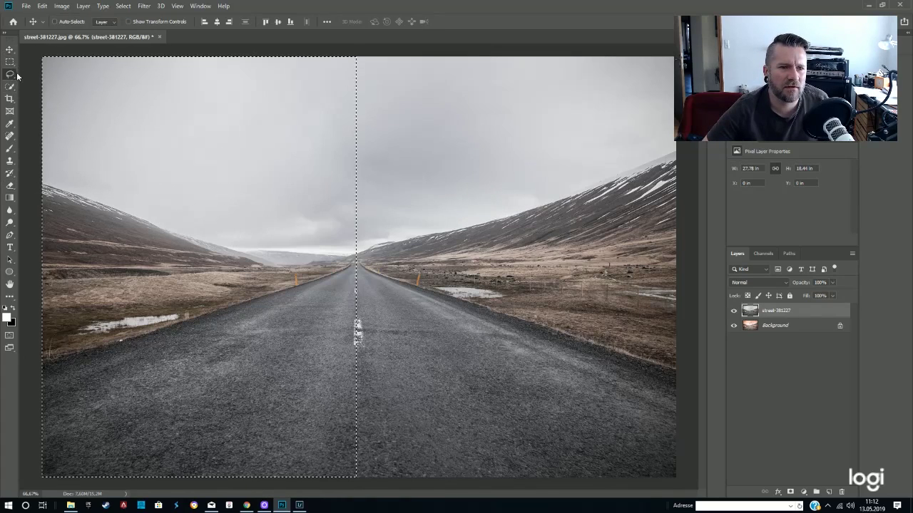
{"action": "right_click", "coordinate": [169, 189]}
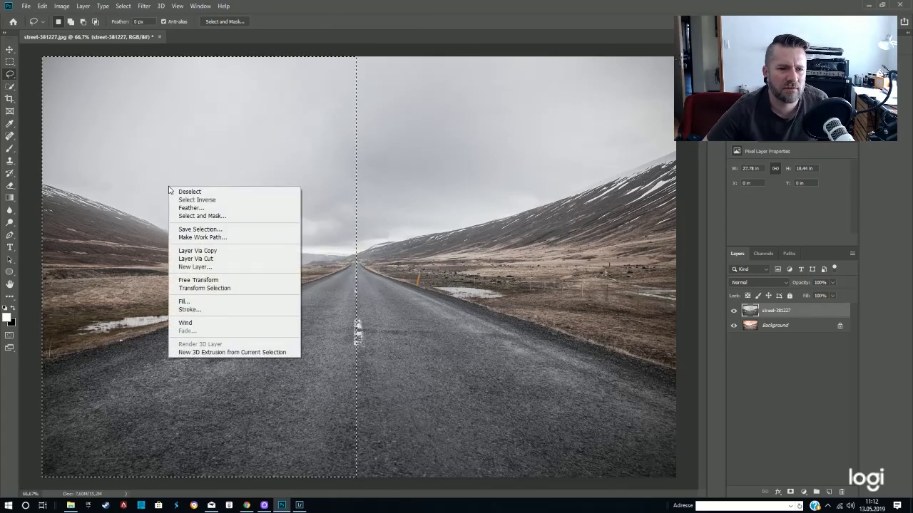
{"action": "left_click", "coordinate": [234, 258]}
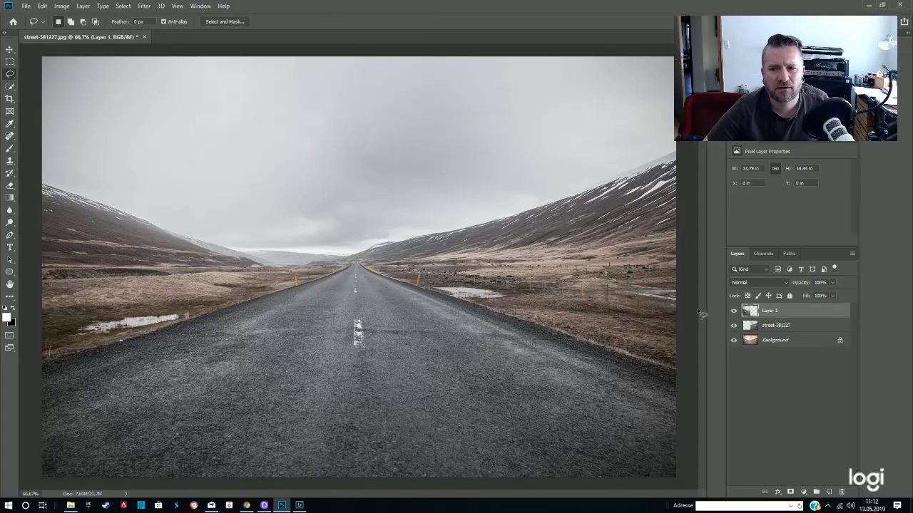
Hide Layer 1 and load the street-381227 layer's pixels as a selection
{"action": "left_click", "coordinate": [734, 312]}
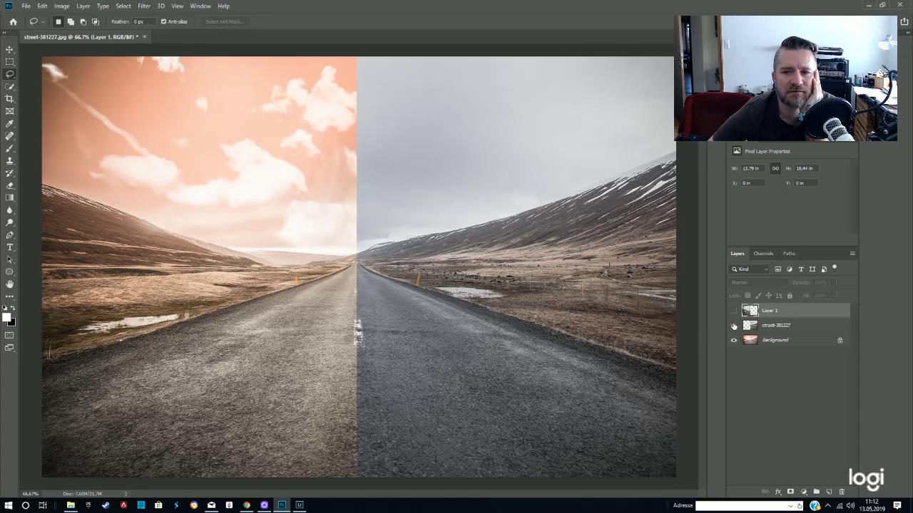
{"action": "left_click", "coordinate": [756, 326]}
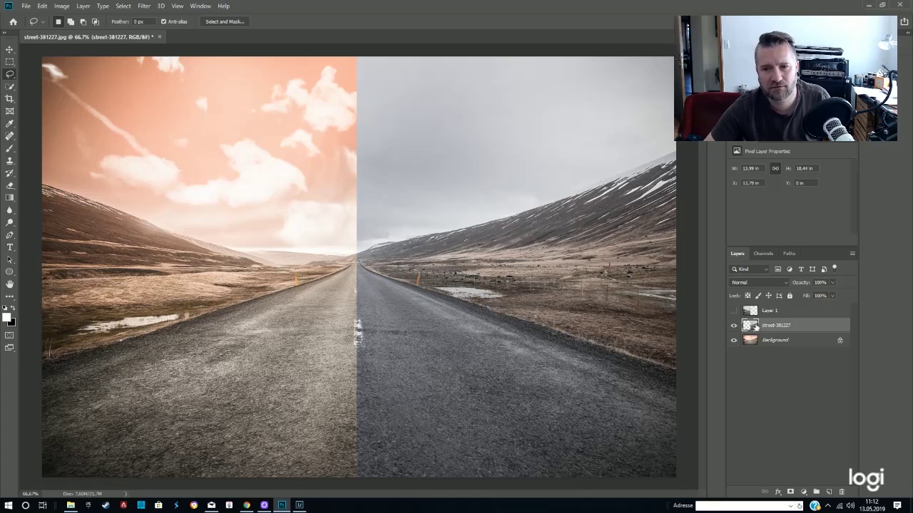
{"action": "left_click", "coordinate": [757, 327], "text": "ctrl"}
{"action": "left_click", "coordinate": [756, 328], "text": "ctrl"}
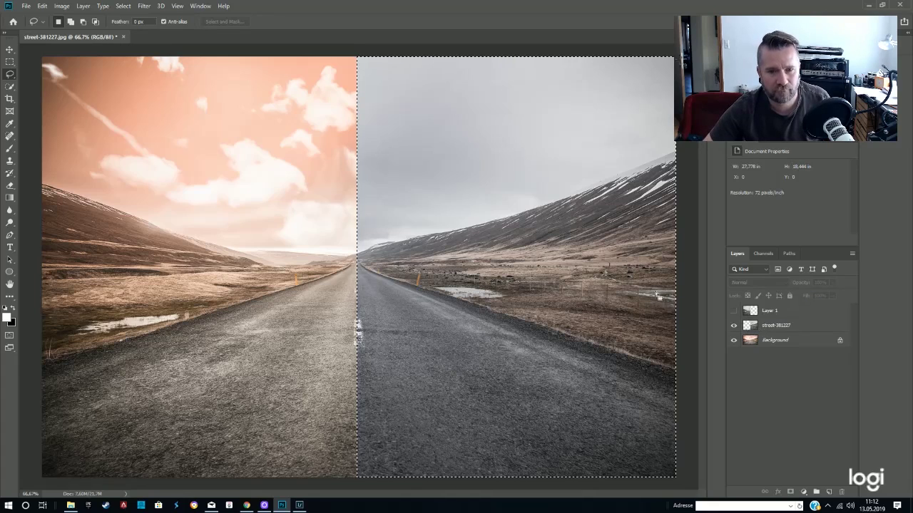
Start Edit > Free Transform on the street-381227 layer
{"action": "left_click", "coordinate": [13, 51]}
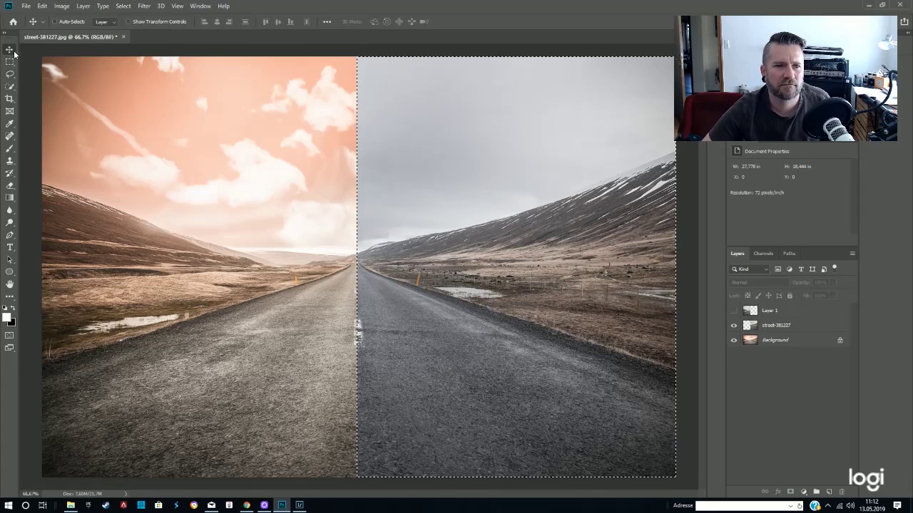
{"action": "left_click", "coordinate": [42, 5]}
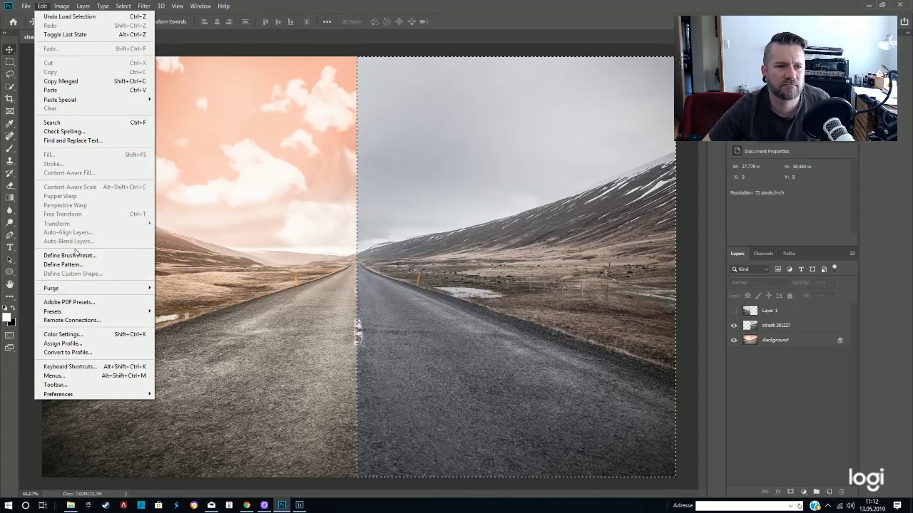
{"action": "left_click", "coordinate": [61, 5]}
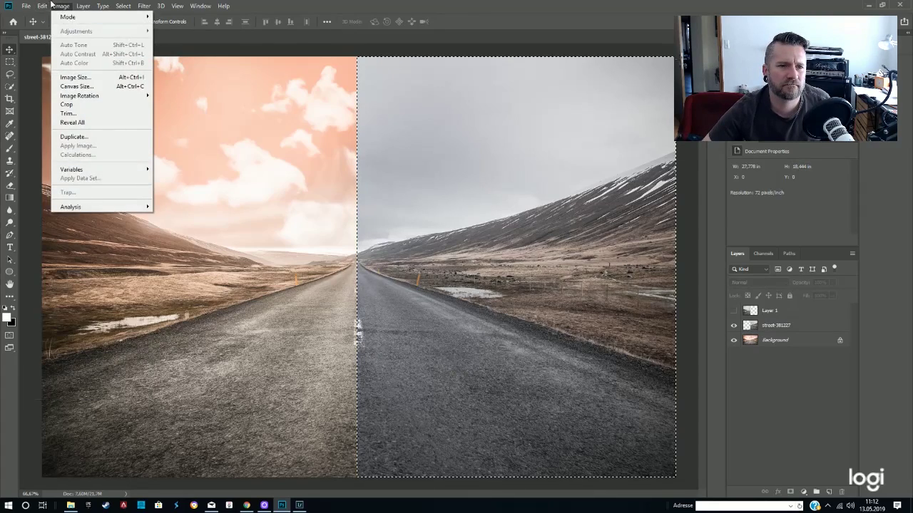
{"action": "left_click", "coordinate": [59, 6]}
{"action": "left_click", "coordinate": [43, 6]}
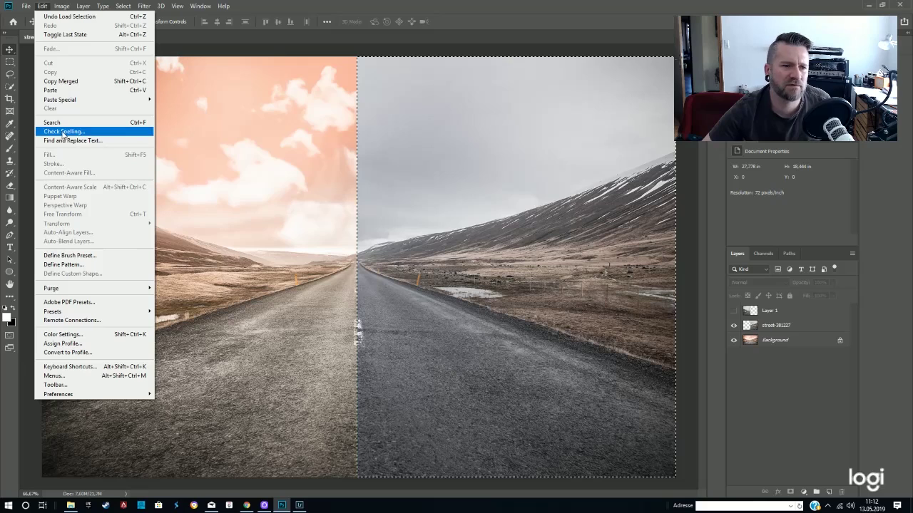
{"action": "left_click", "coordinate": [500, 266]}
{"action": "left_click", "coordinate": [758, 330]}
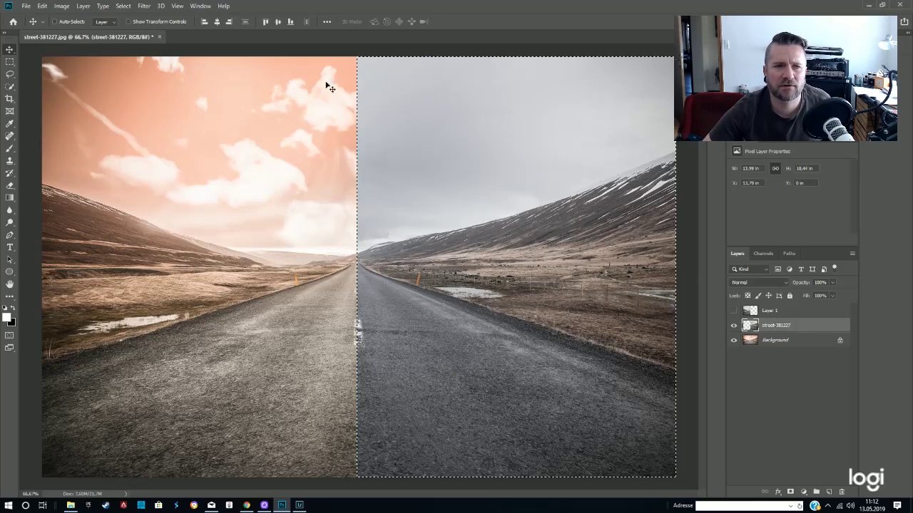
{"action": "left_click", "coordinate": [42, 5]}
{"action": "left_click", "coordinate": [80, 214]}
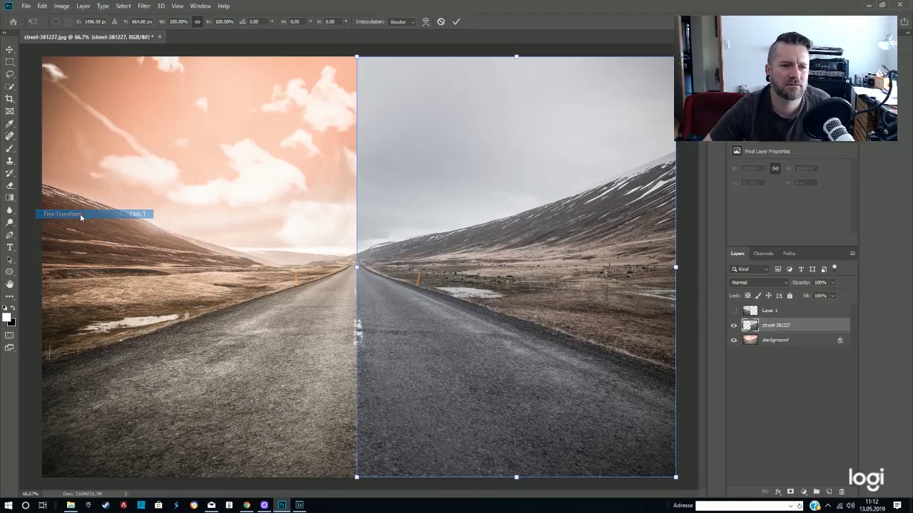
Stretch the grey street layer's left edge to the centre seam, commit, and hide it to compare
{"action": "mouse_move", "coordinate": [358, 267]}
{"action": "left_mouse_down"}
{"action": "mouse_move", "coordinate": [578, 265]}
{"action": "mouse_move", "coordinate": [55, 267]}
{"action": "mouse_move", "coordinate": [670, 267]}
{"action": "mouse_move", "coordinate": [359, 267]}
{"action": "left_mouse_up"}
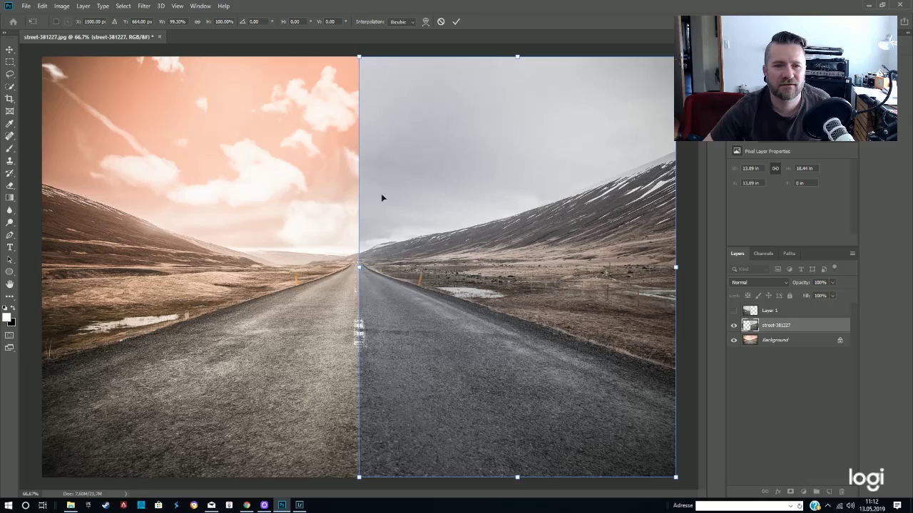
{"action": "key", "text": "Return"}
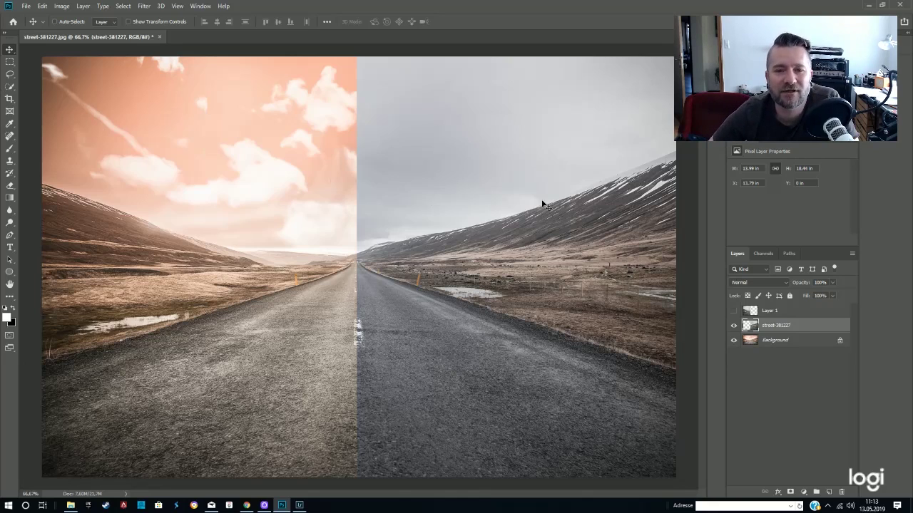
{"action": "left_click", "coordinate": [733, 325]}
{"action": "left_click", "coordinate": [733, 326]}
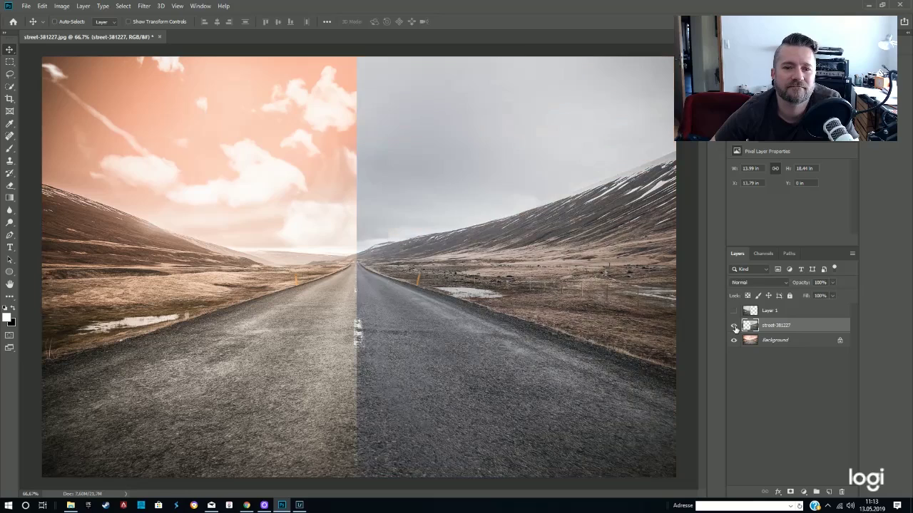
{"action": "left_click", "coordinate": [734, 325]}
{"action": "left_click", "coordinate": [734, 325]}
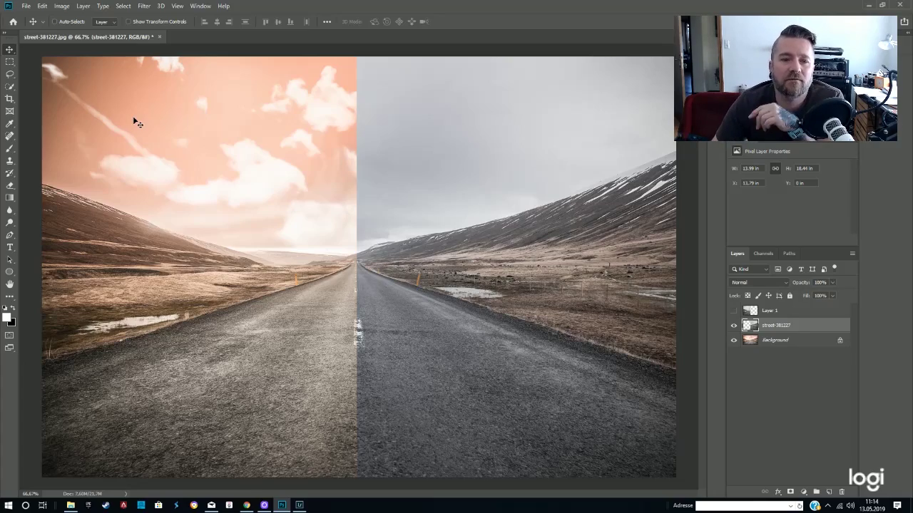
{"action": "left_click", "coordinate": [264, 504]}
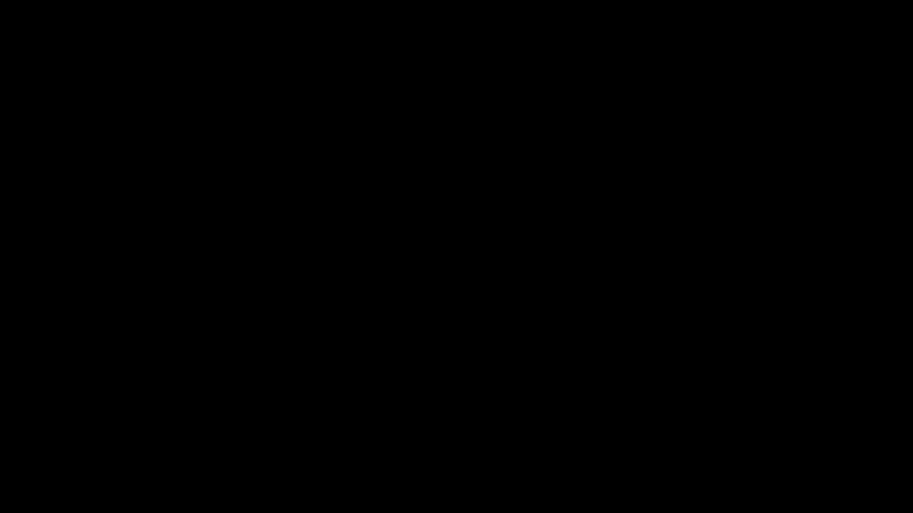